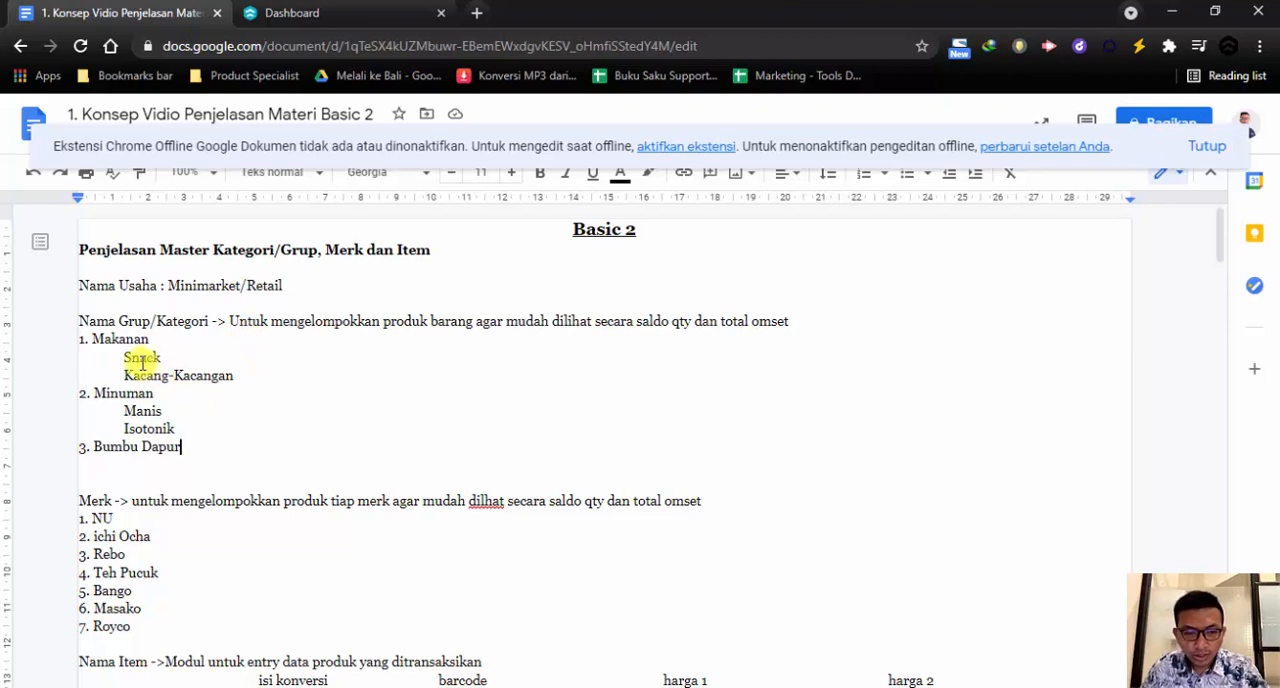
Review the planned product groups Makanan, Minuman and Bumbu Dapur and their subgroups in the document
drag(92, 340, 157, 345)
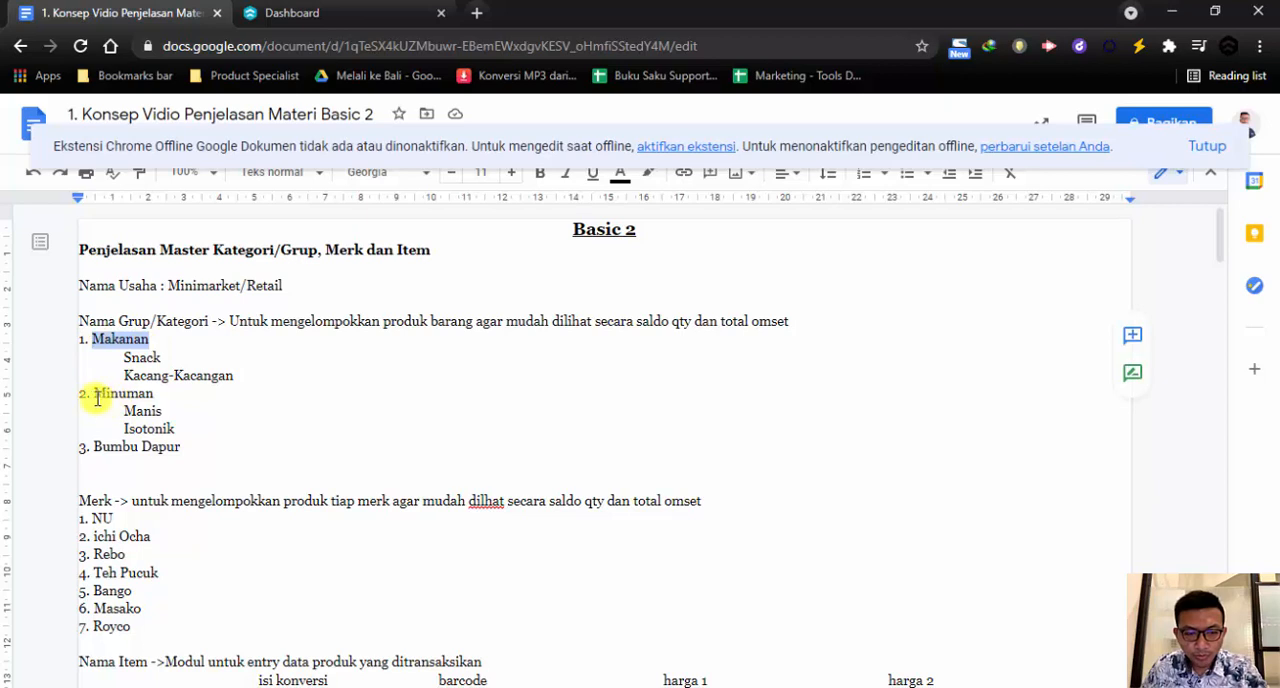
drag(93, 397, 154, 395)
drag(94, 447, 184, 451)
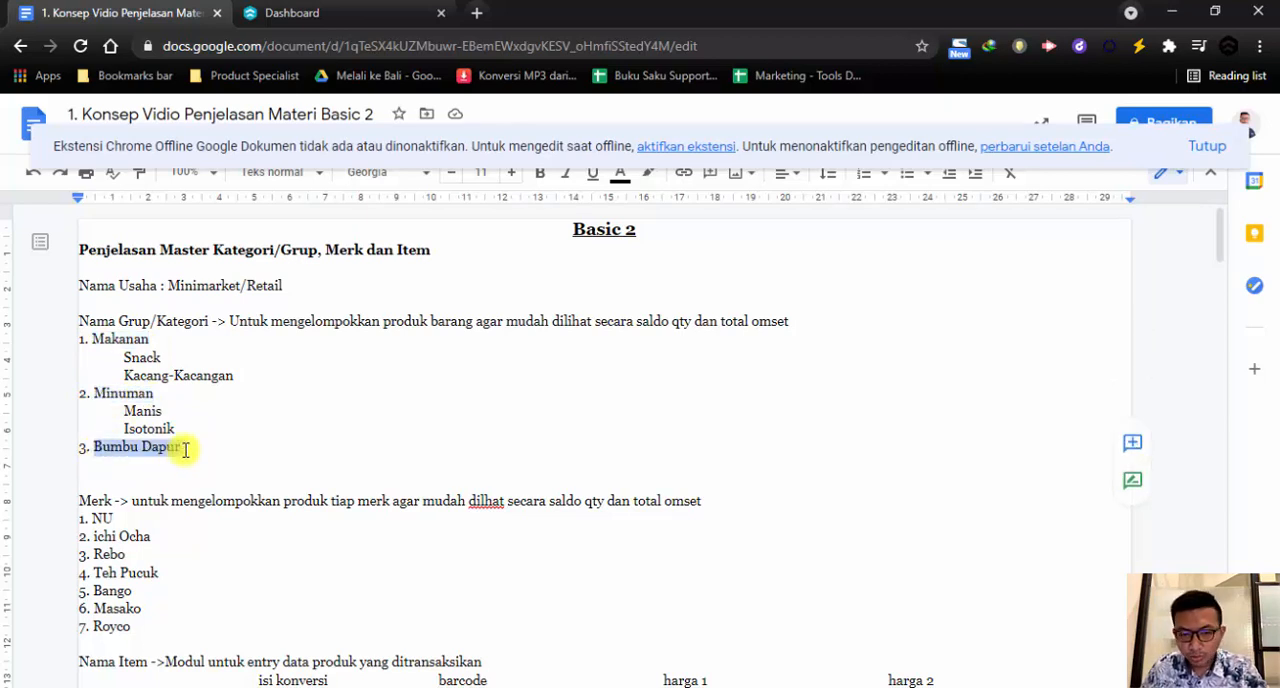
drag(124, 358, 239, 380)
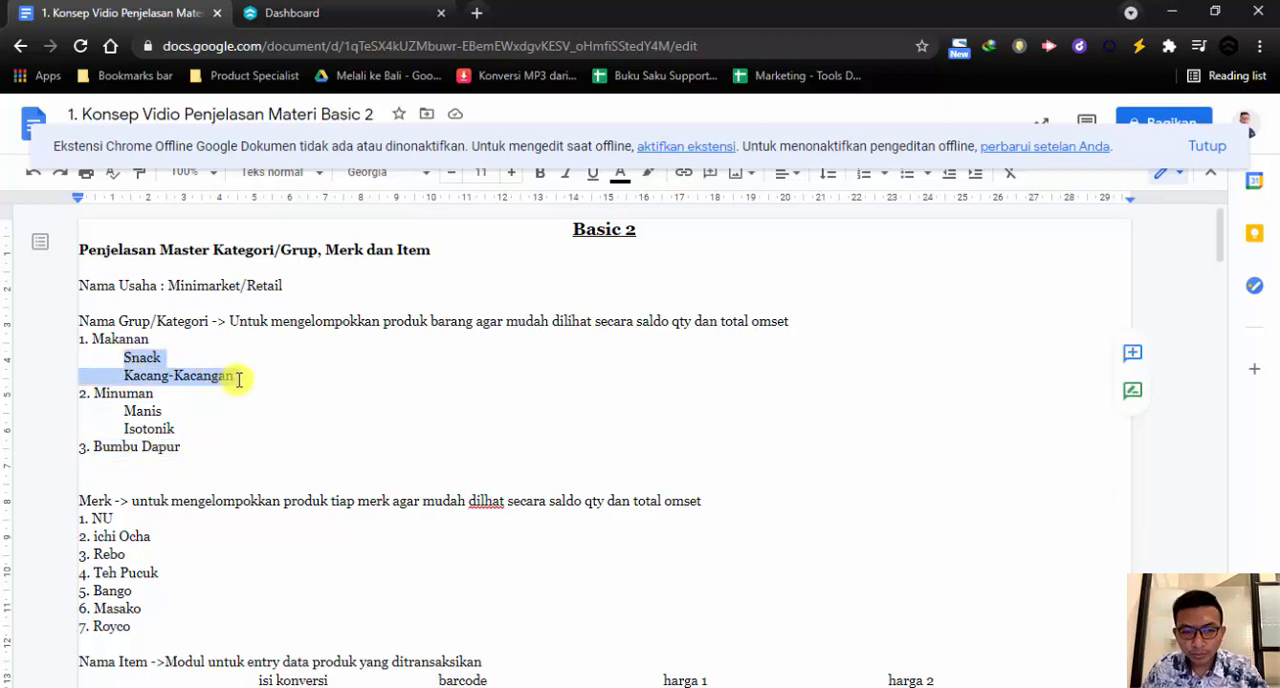
drag(124, 411, 178, 429)
click(178, 429)
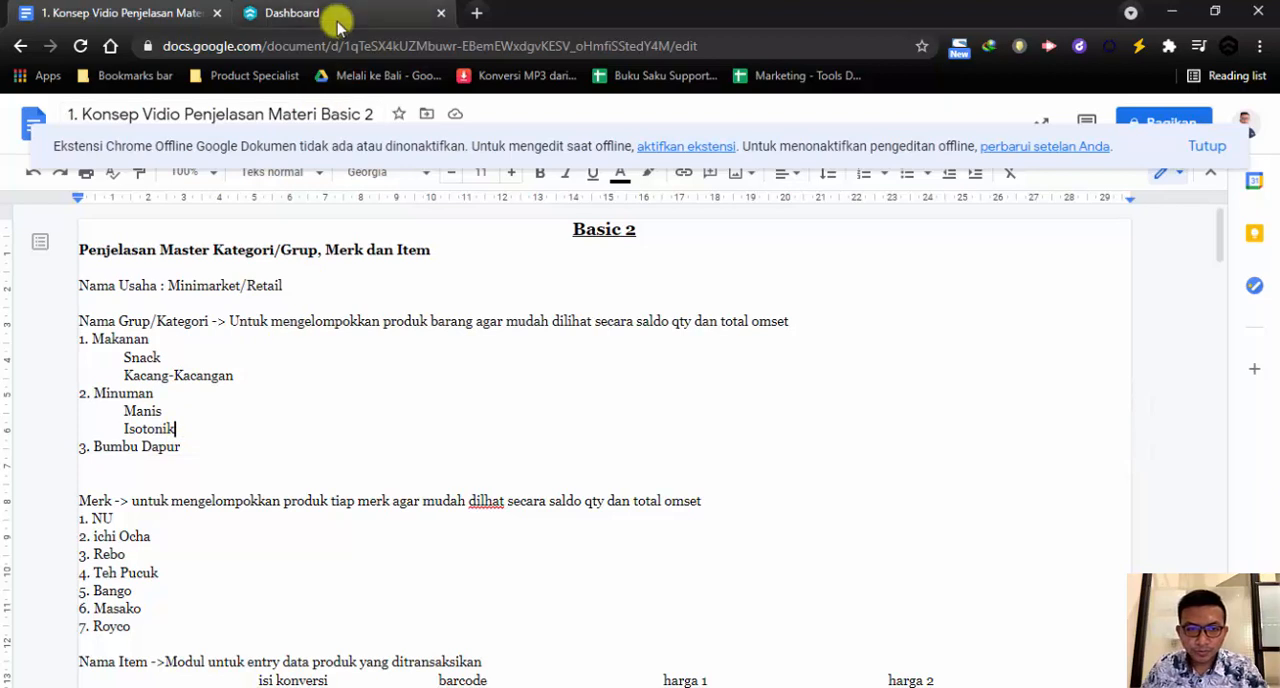
Switch to Beecloud and open the Item Grup 1 master page
click(305, 14)
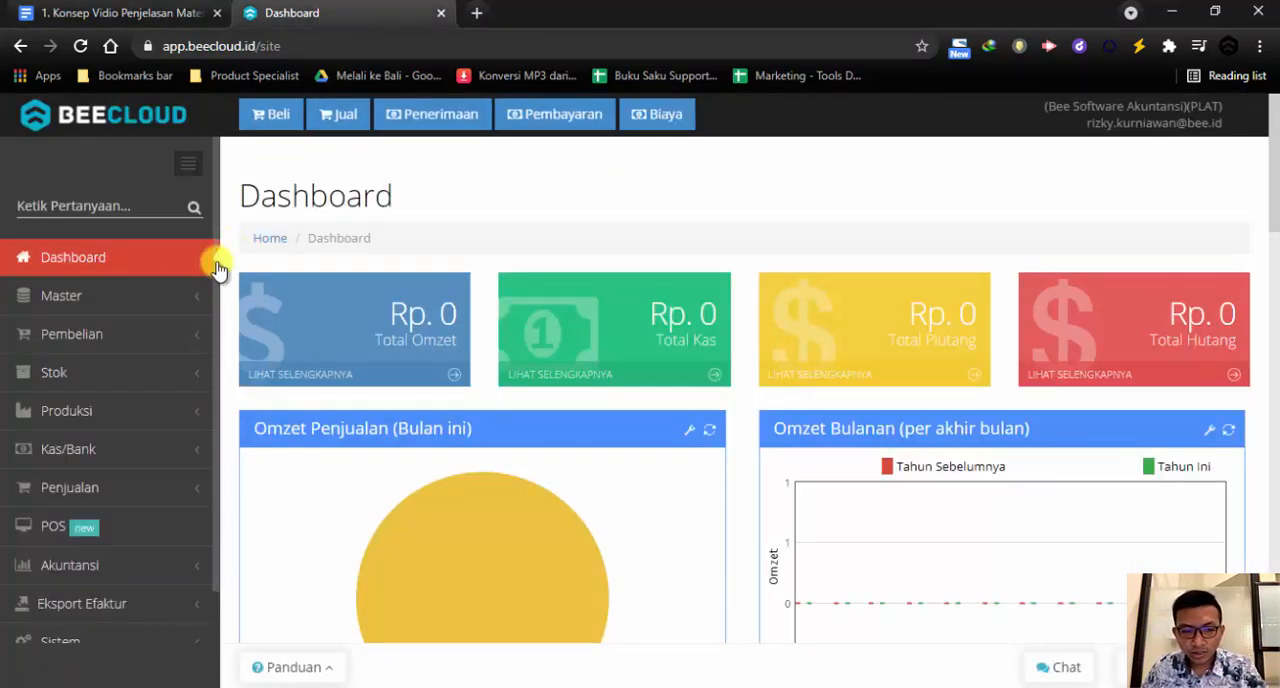
click(171, 297)
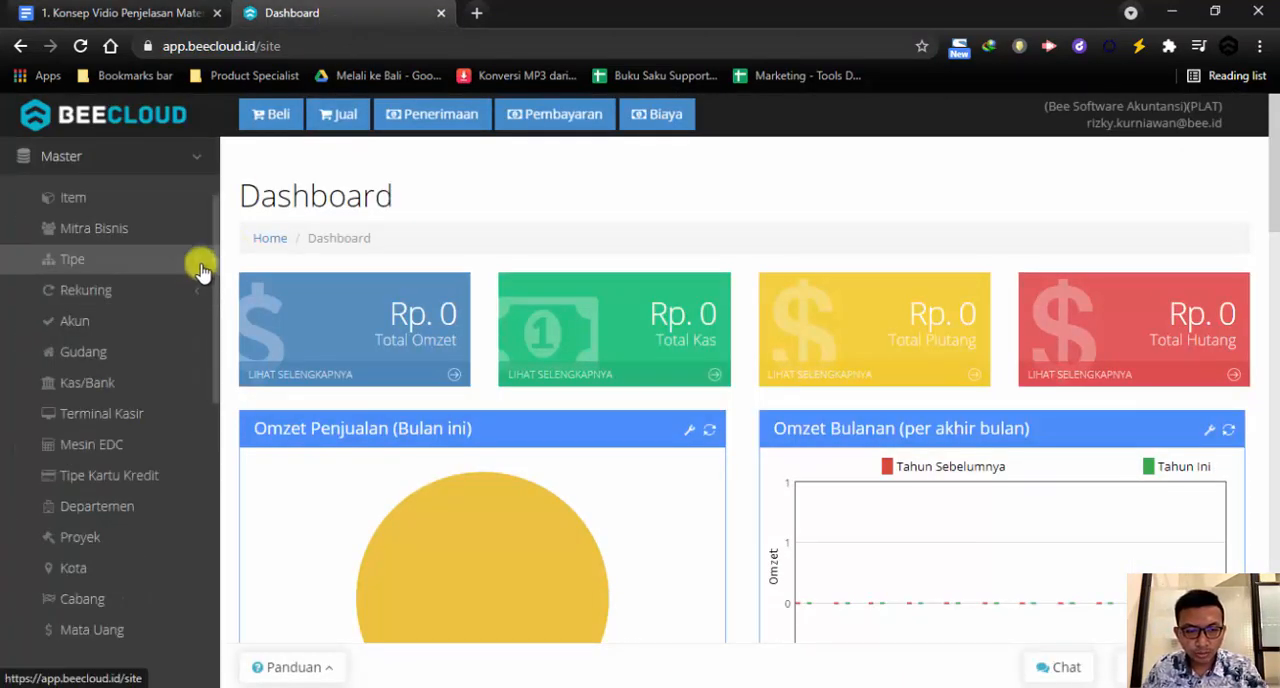
click(200, 263)
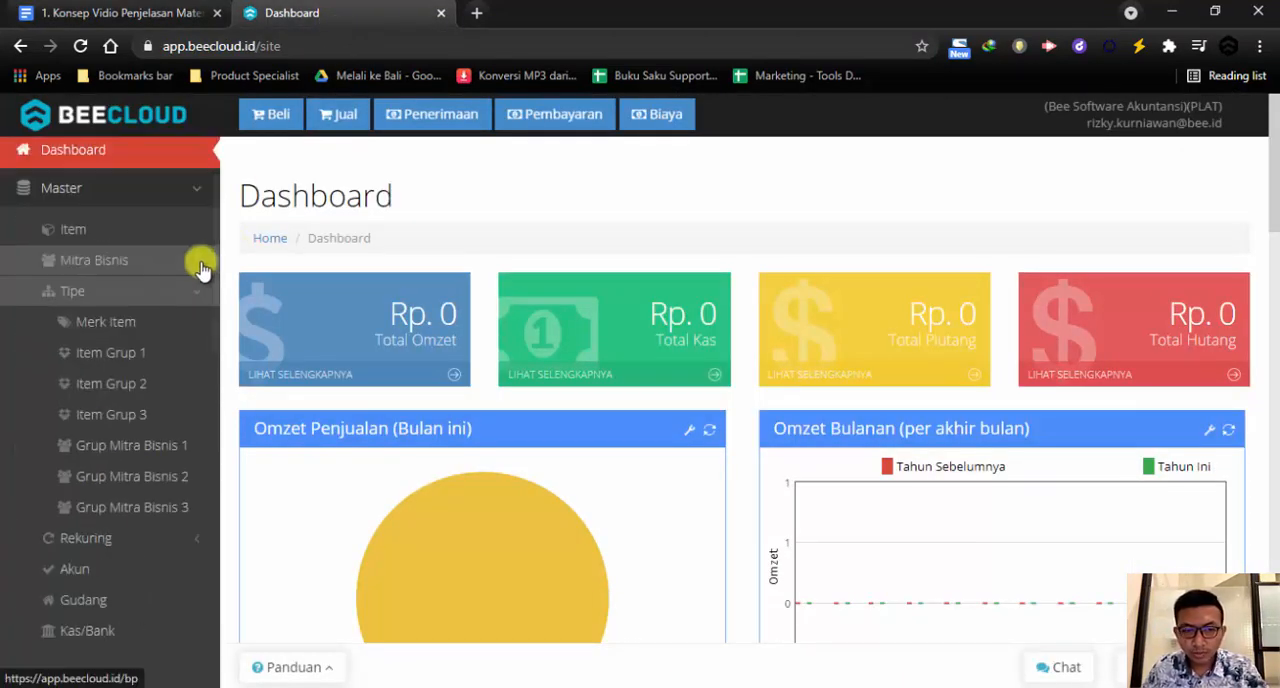
click(157, 356)
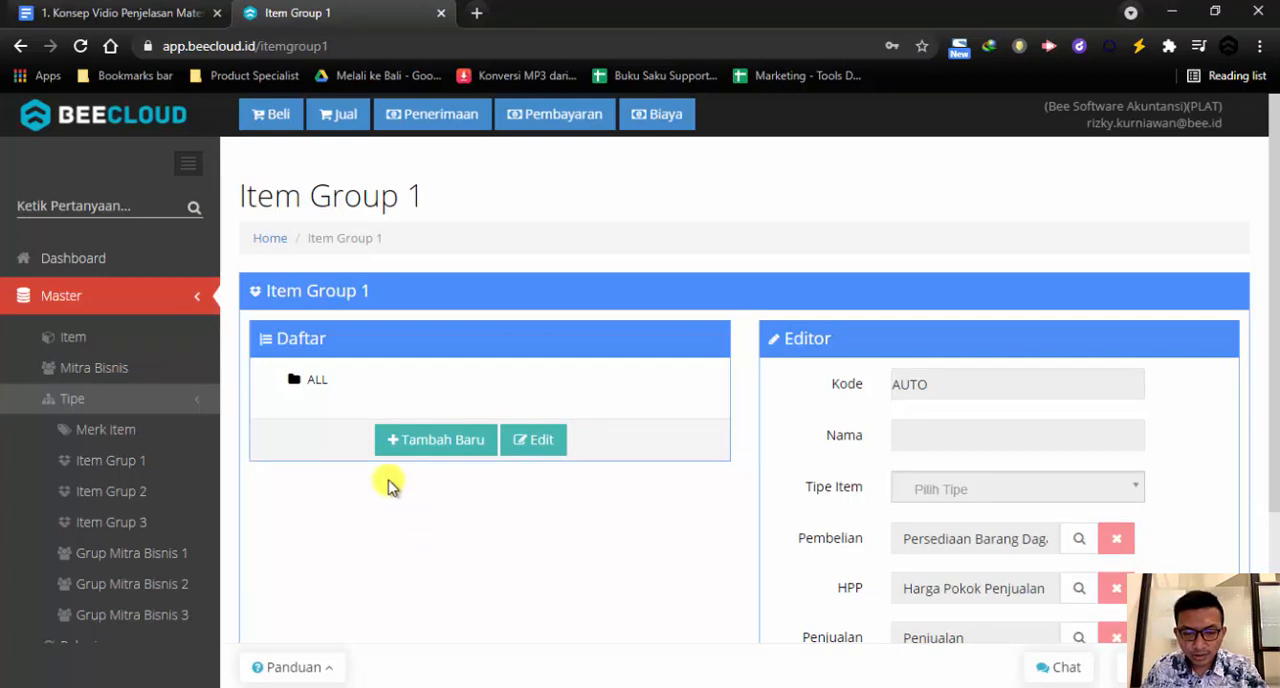
Start a new item group under ALL named Makanan with the item type Barang Jadi
click(320, 385)
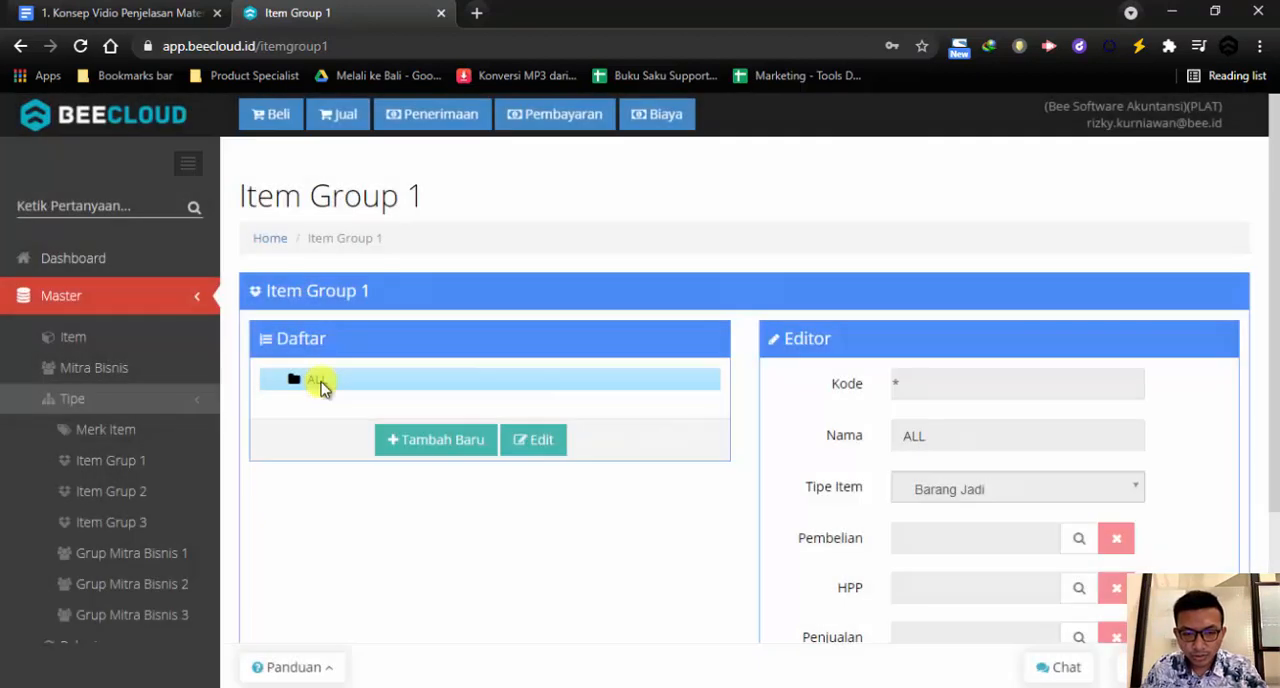
click(420, 445)
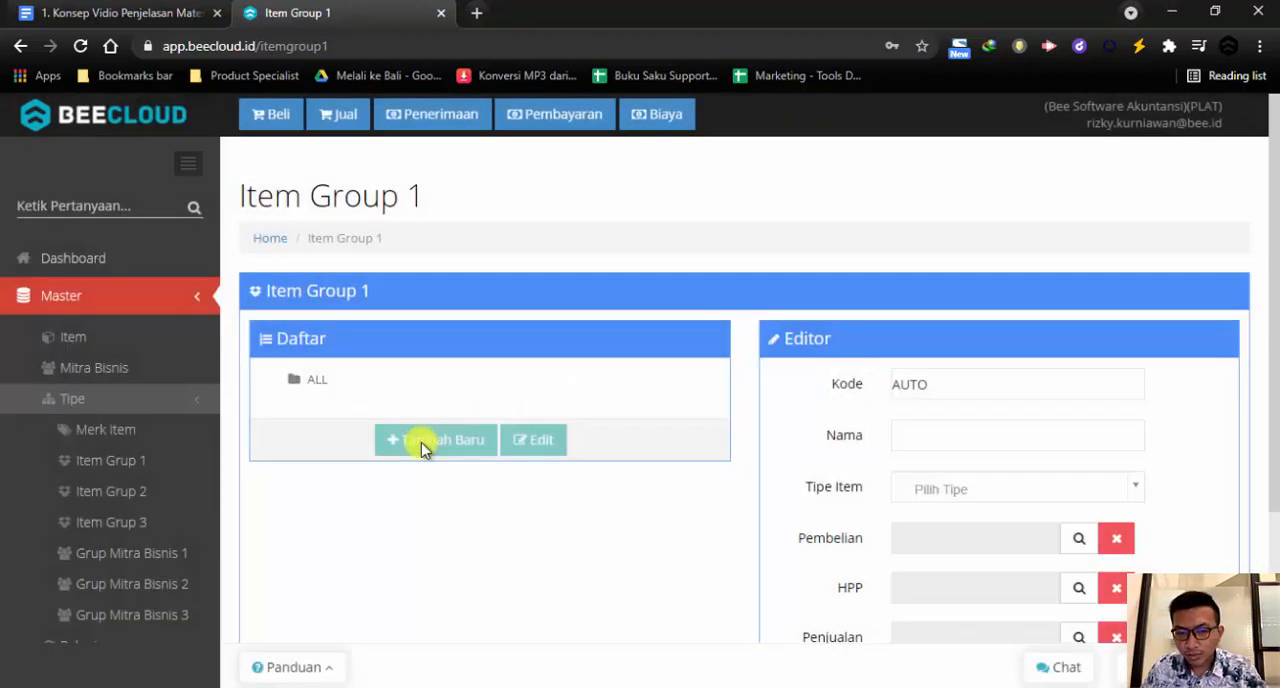
click(1051, 436)
text(Makanan)
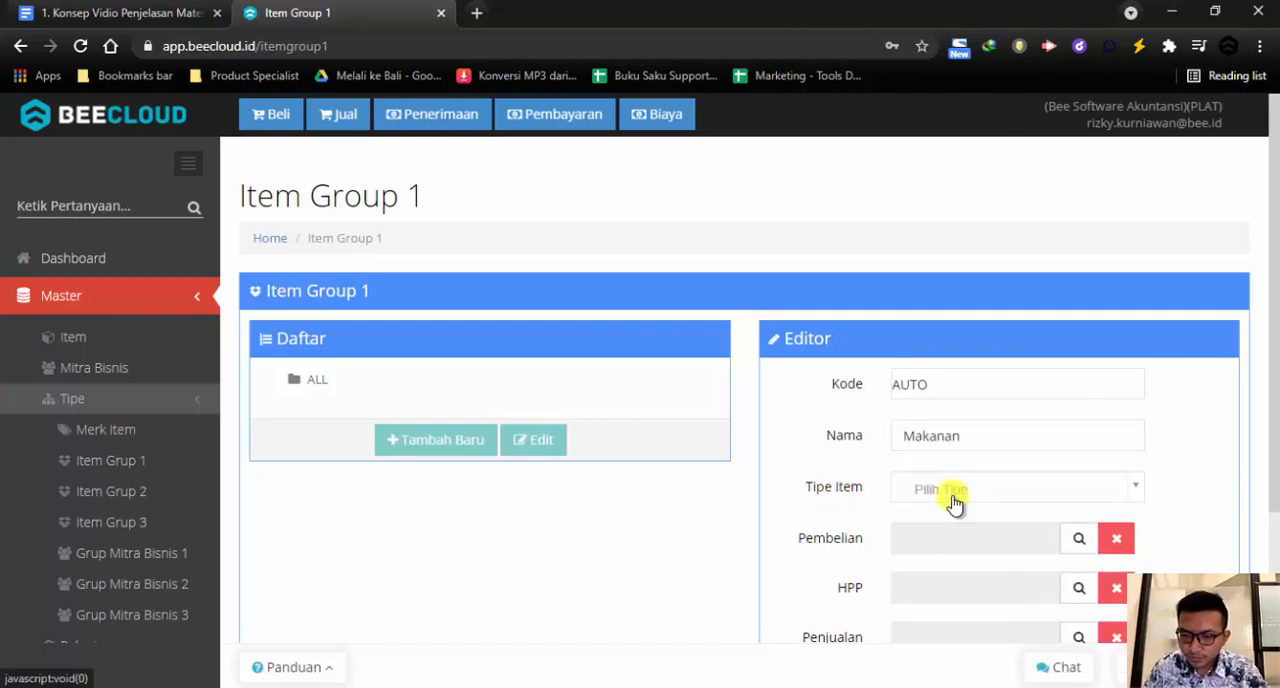
click(948, 490)
click(943, 290)
Keep Tampil di POS enabled for the Makanan group and save it
scroll(808, 471, down, 1)
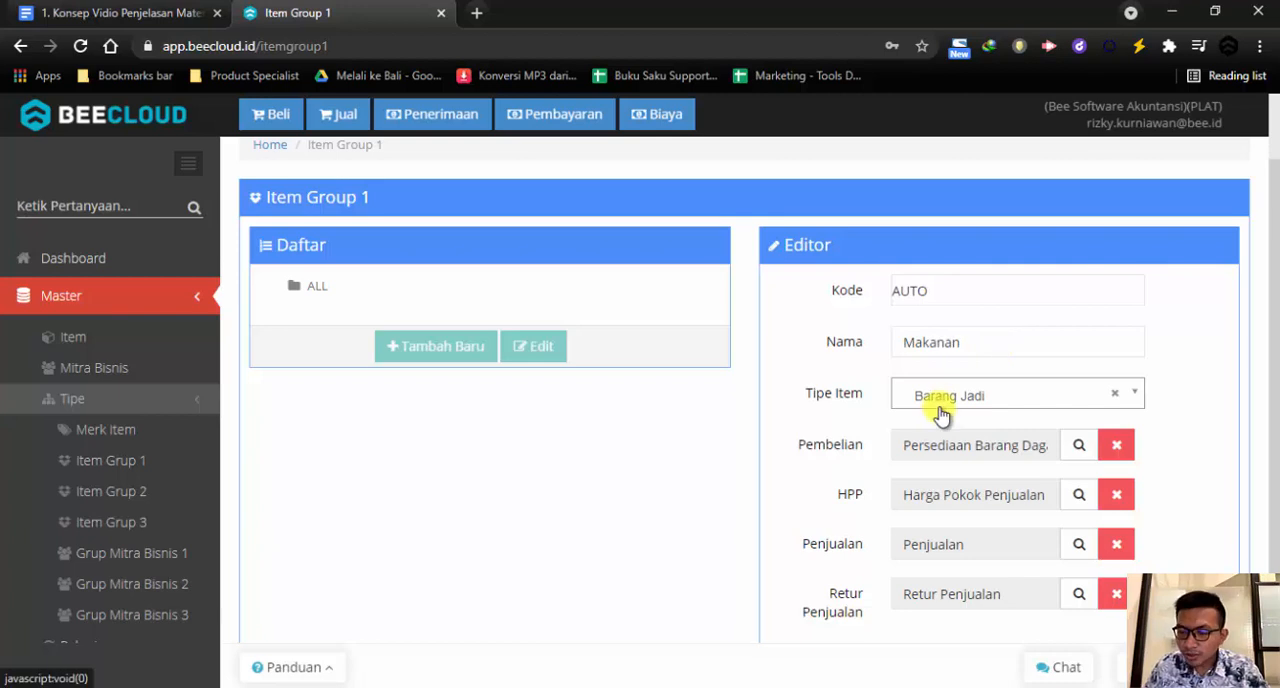
scroll(940, 415, down, 2)
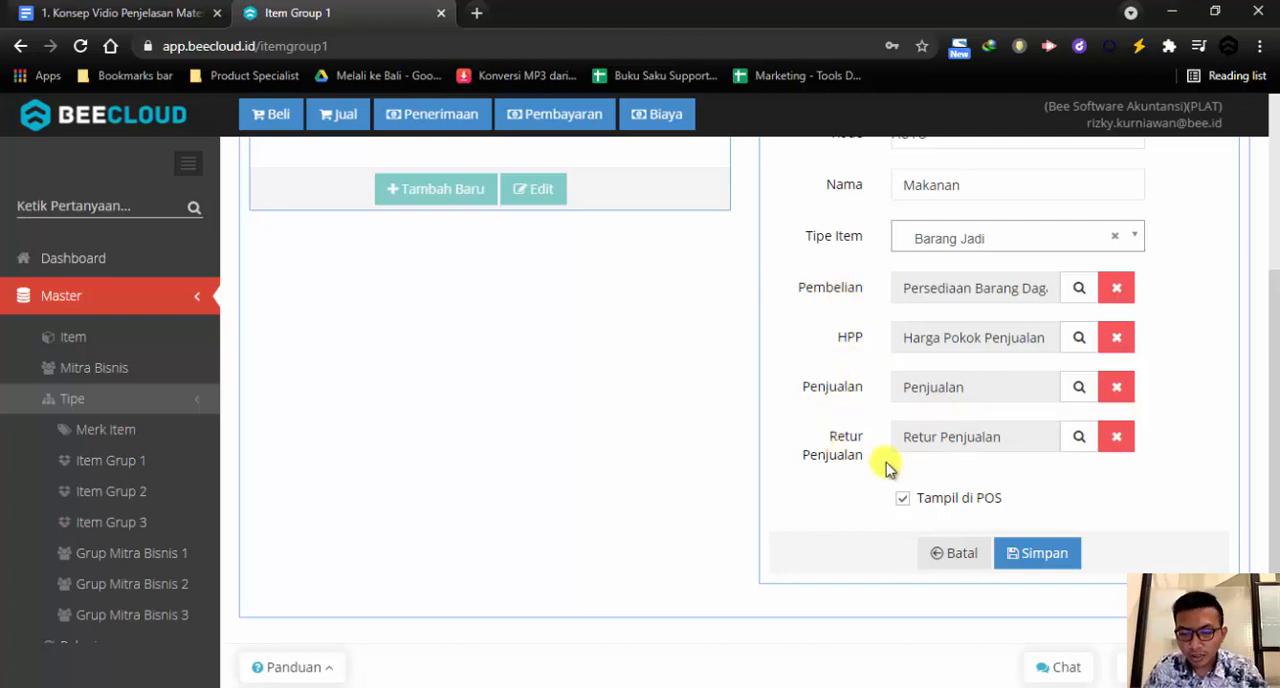
scroll(890, 490, up, 1)
scroll(894, 510, down, 1)
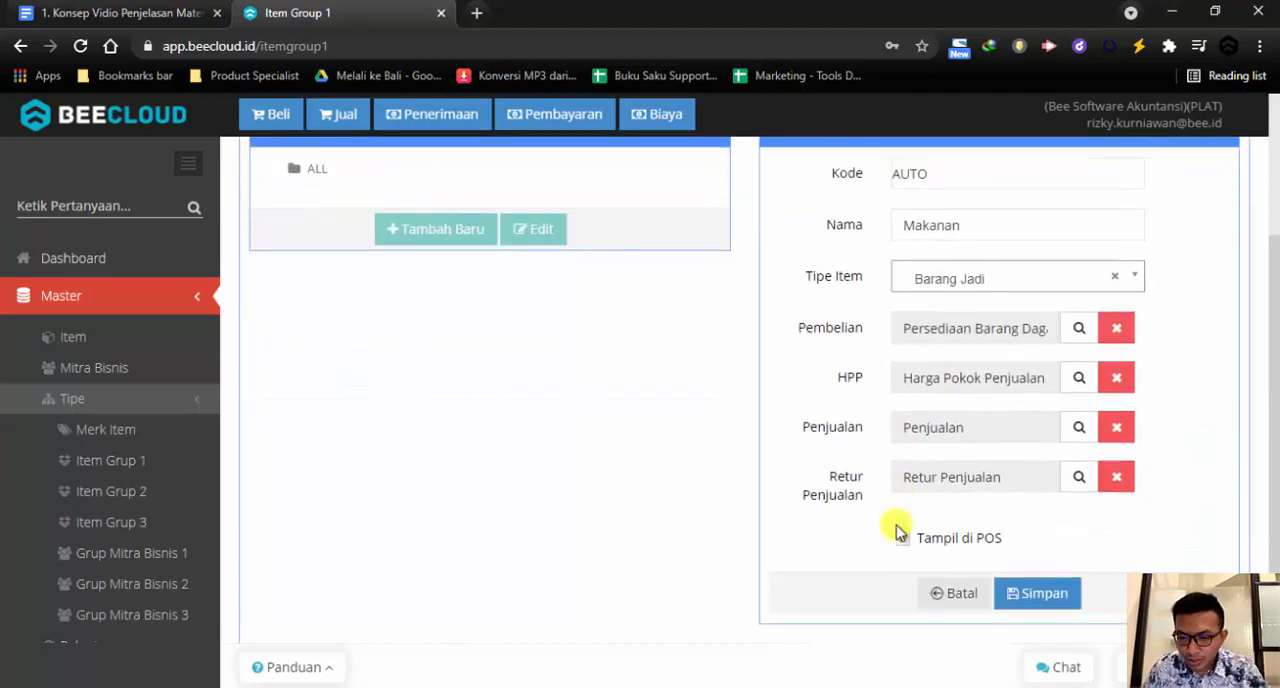
click(903, 498)
click(907, 505)
drag(920, 508, 1000, 507)
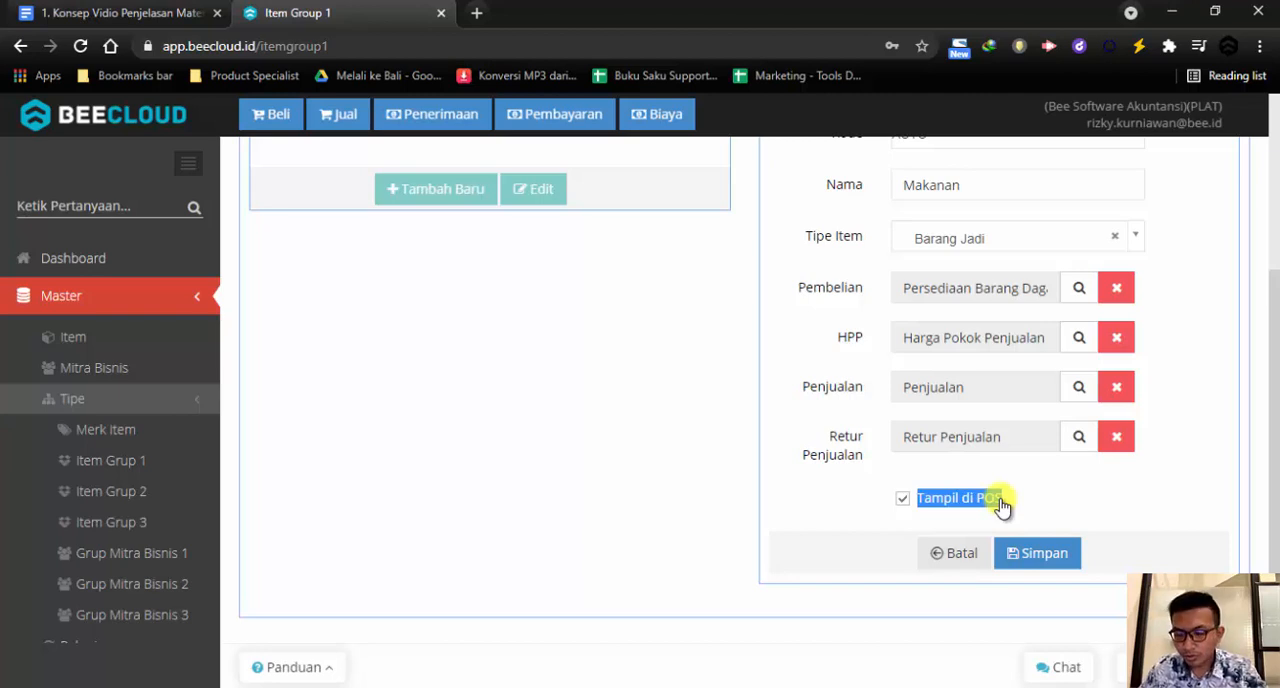
click(1040, 554)
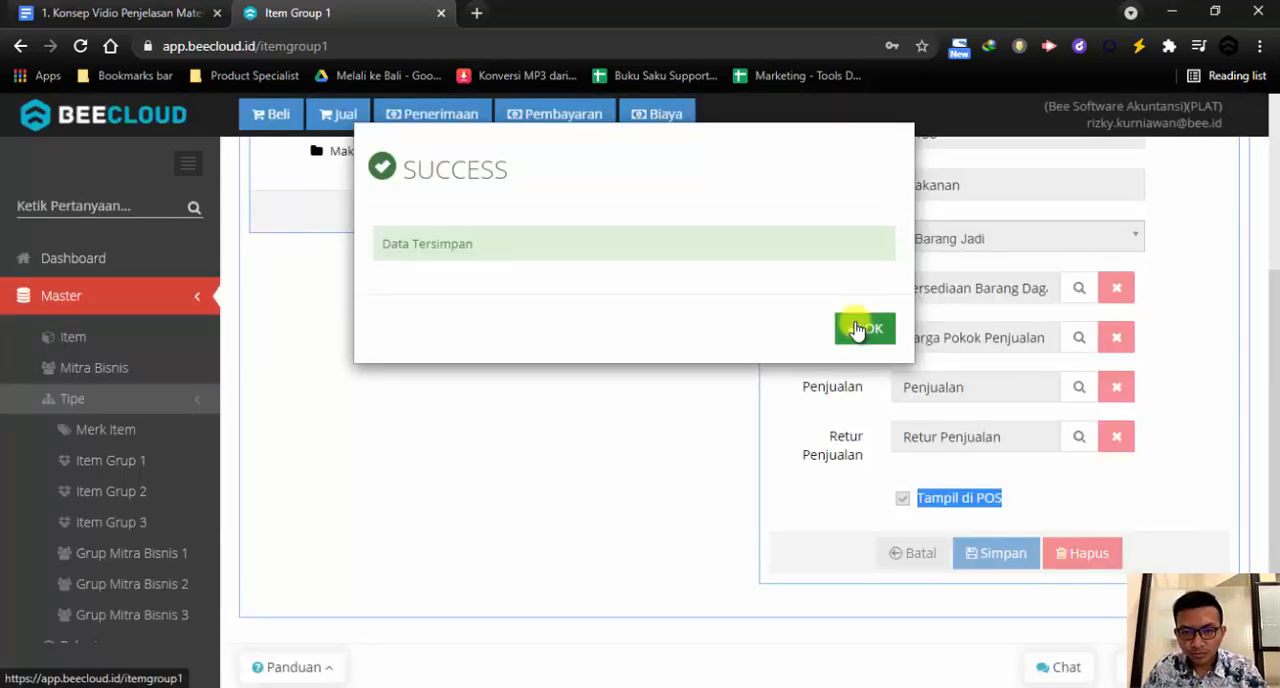
click(857, 329)
Start a new subgroup under Makanan and name it Snack
scroll(537, 443, up, 1)
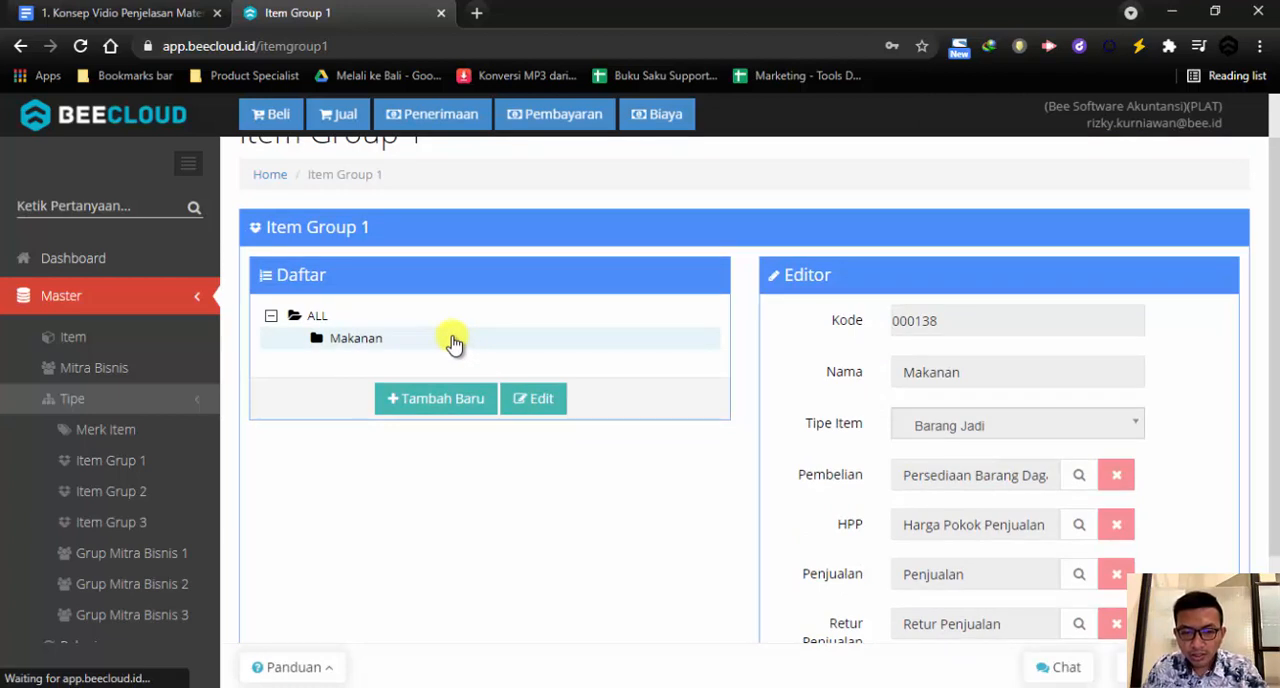
click(351, 345)
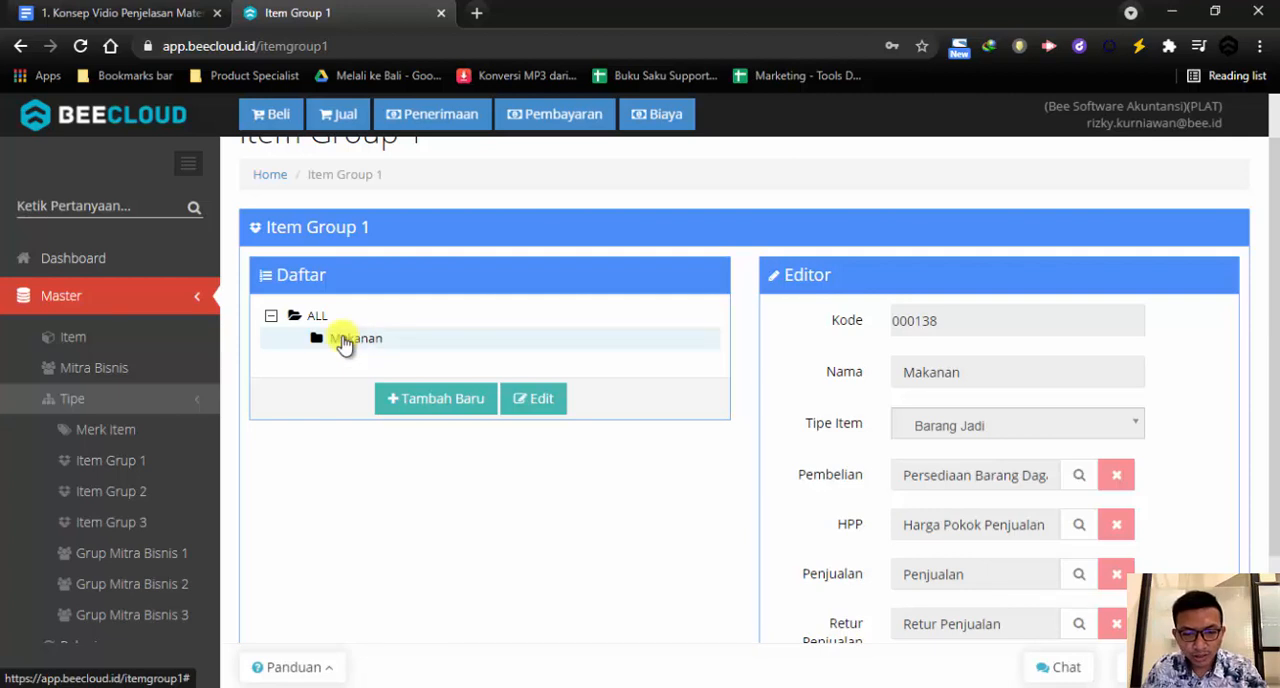
click(325, 337)
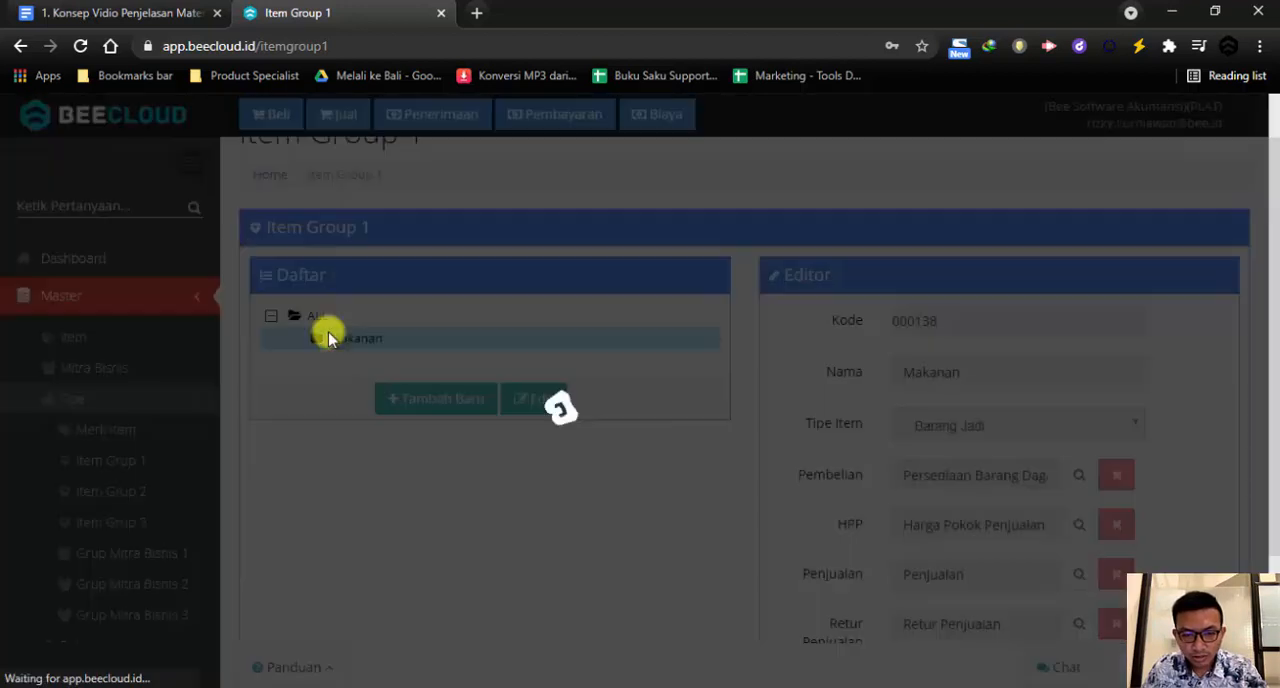
click(472, 408)
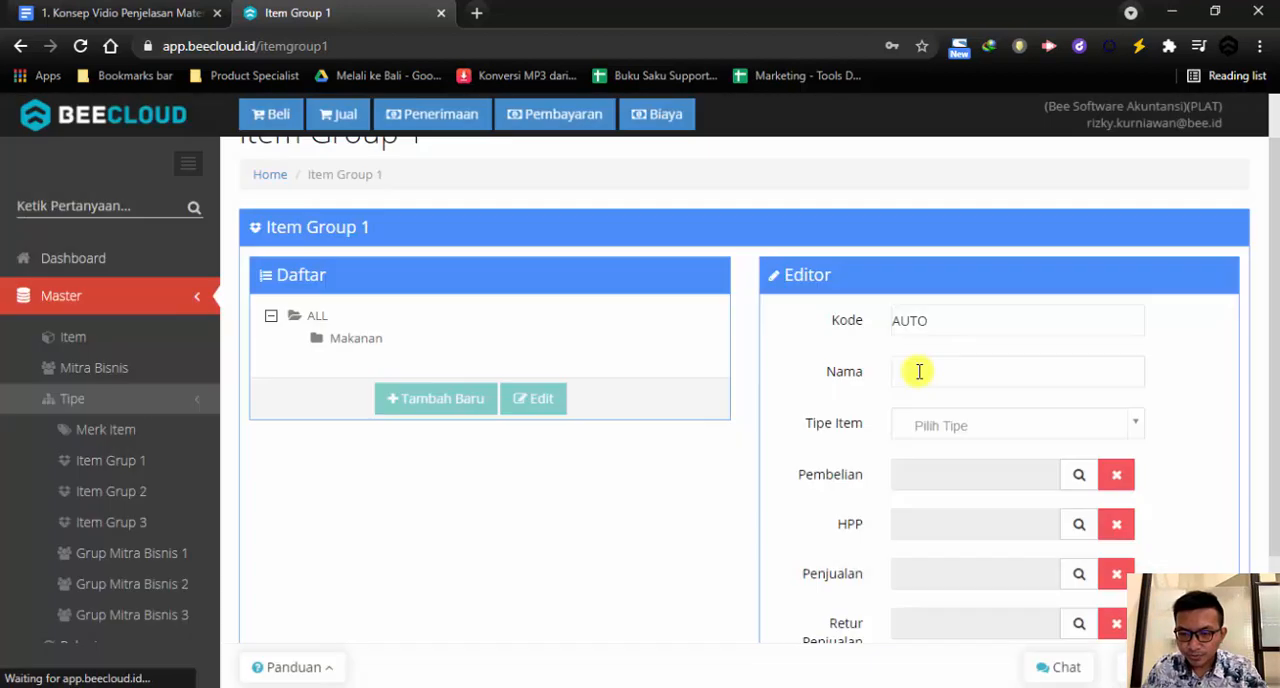
click(921, 372)
text(S)
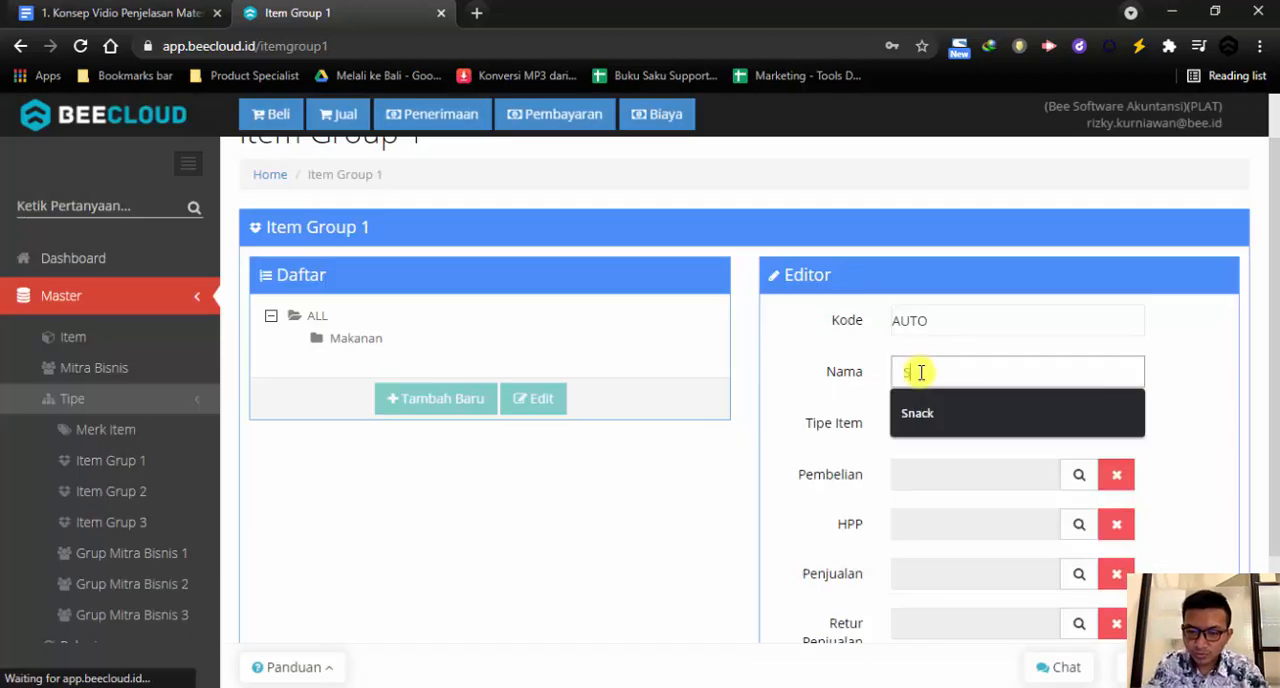
key(Down)
key(Return)
Set the Snack subgroup's item type to Barang Jadi and save it
click(928, 424)
click(936, 489)
scroll(860, 475, down, 2)
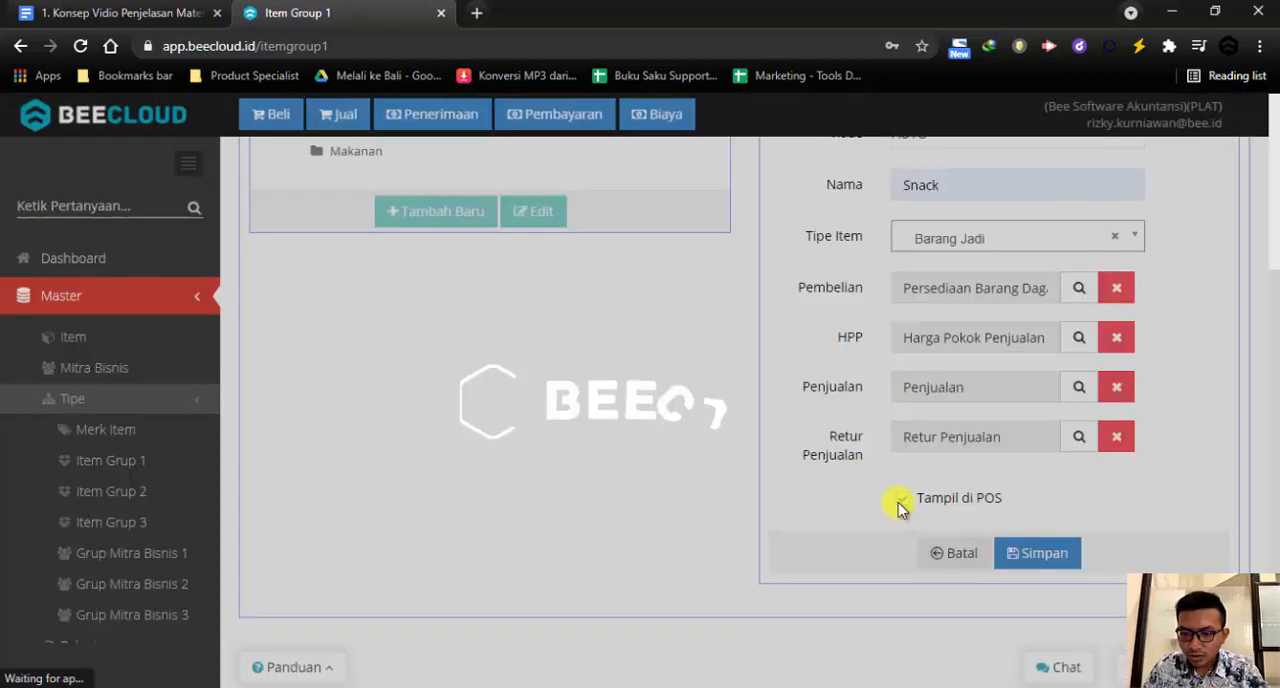
click(1034, 553)
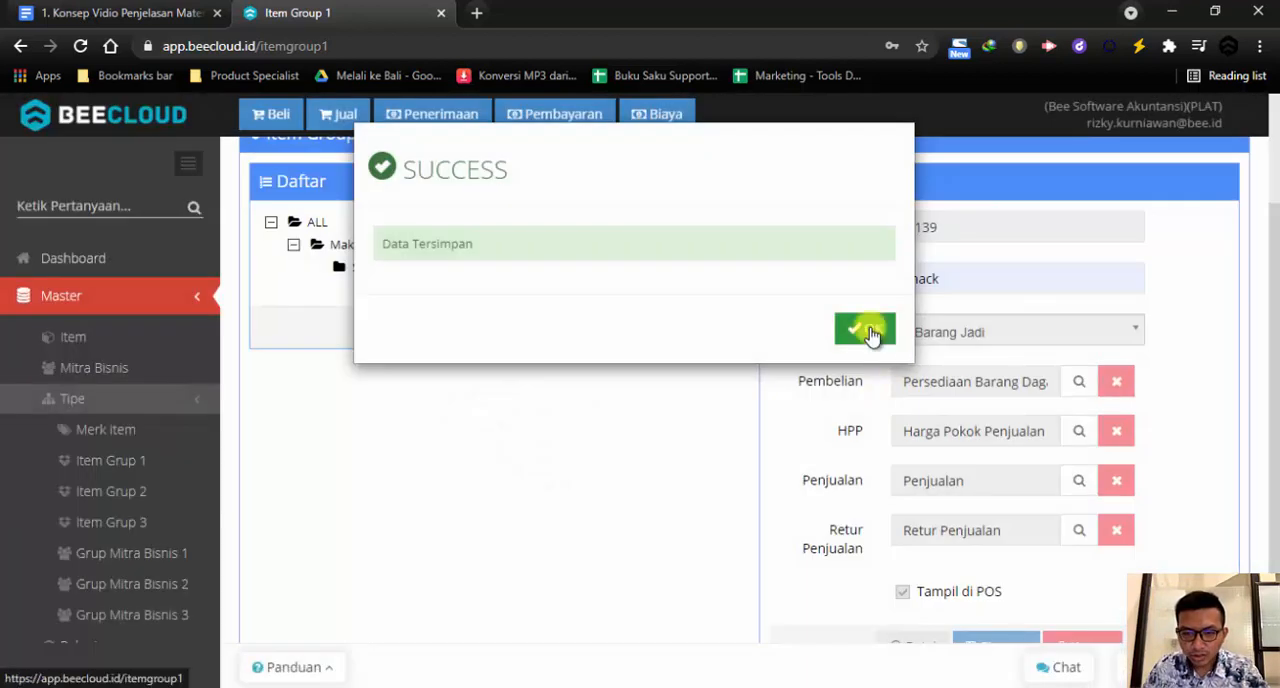
click(866, 330)
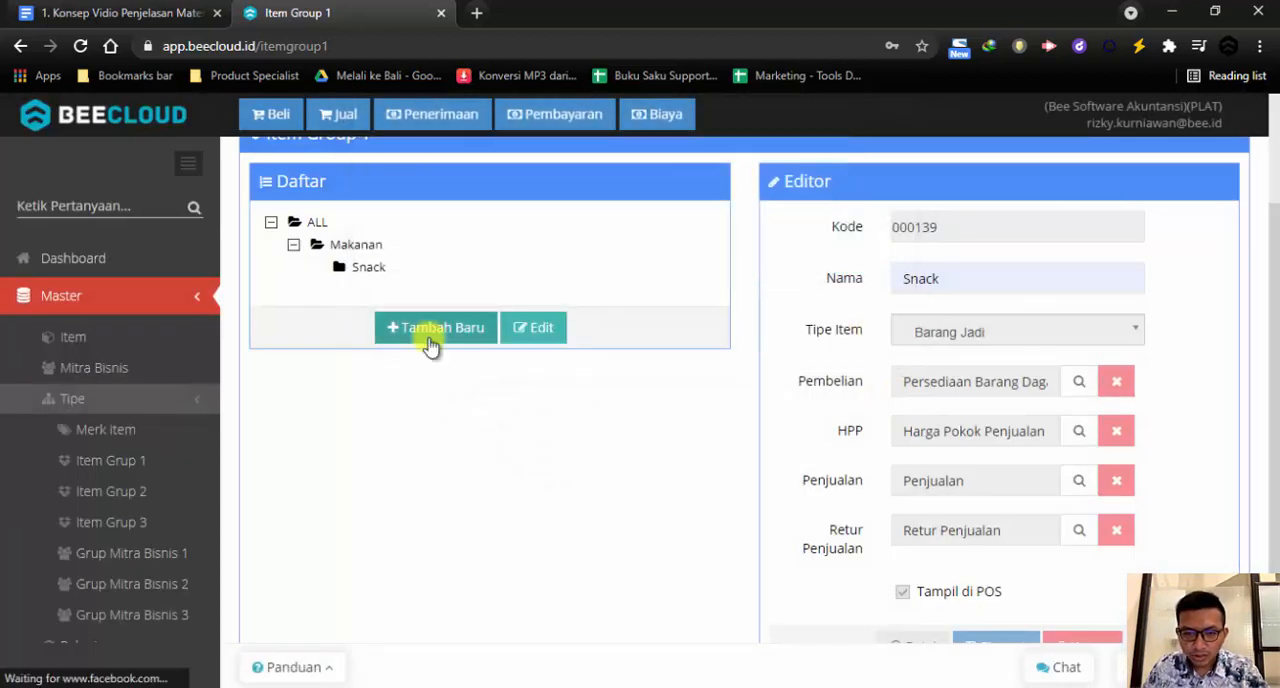
Check the group hierarchy by collapsing and expanding ALL and Makanan, and view the Makanan group's details
click(271, 222)
click(272, 222)
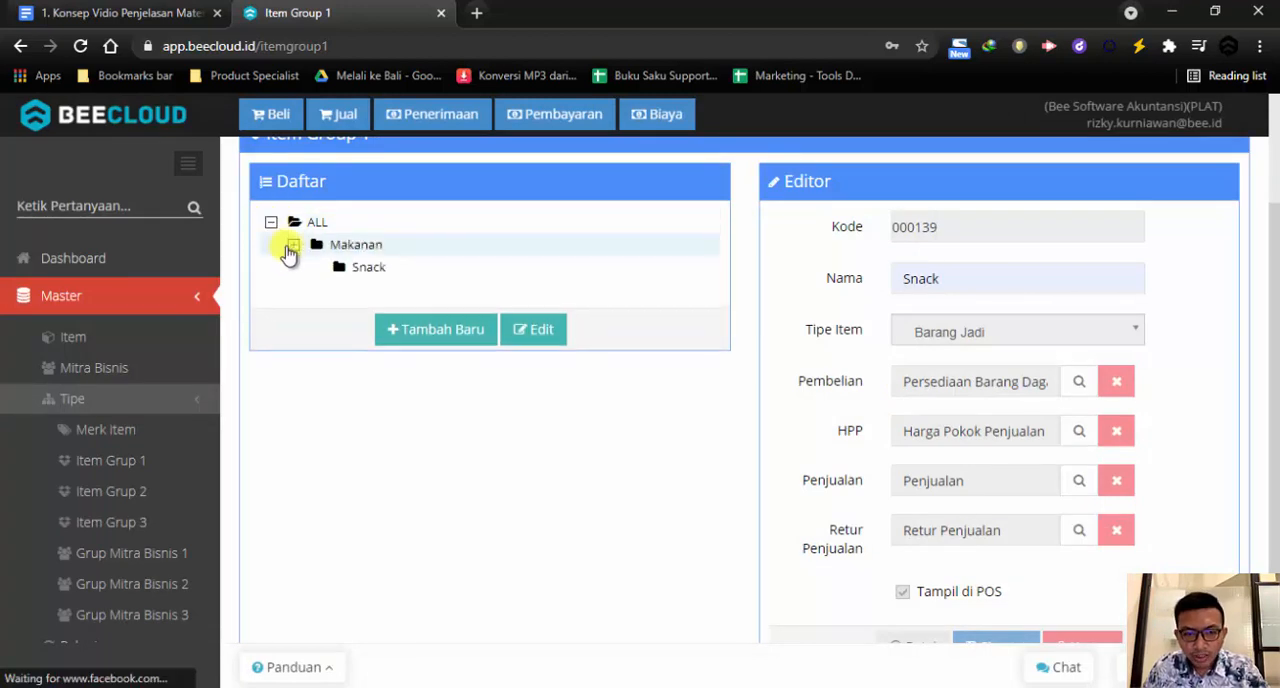
click(293, 246)
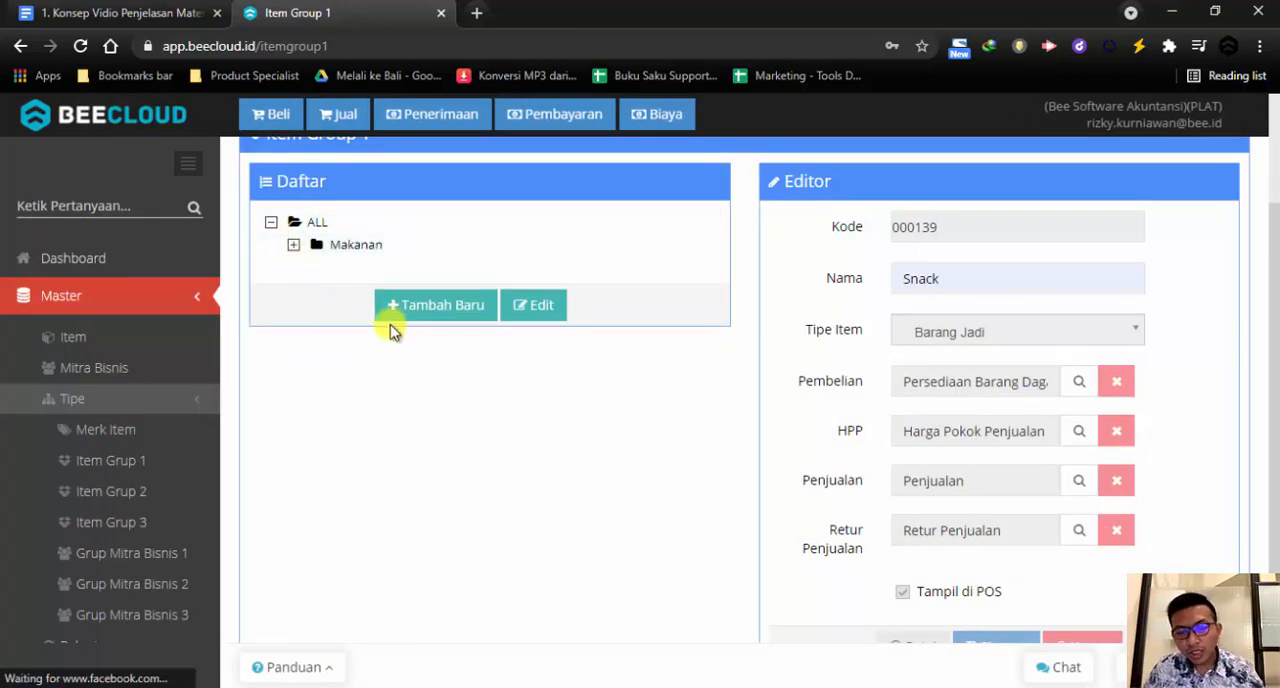
click(343, 250)
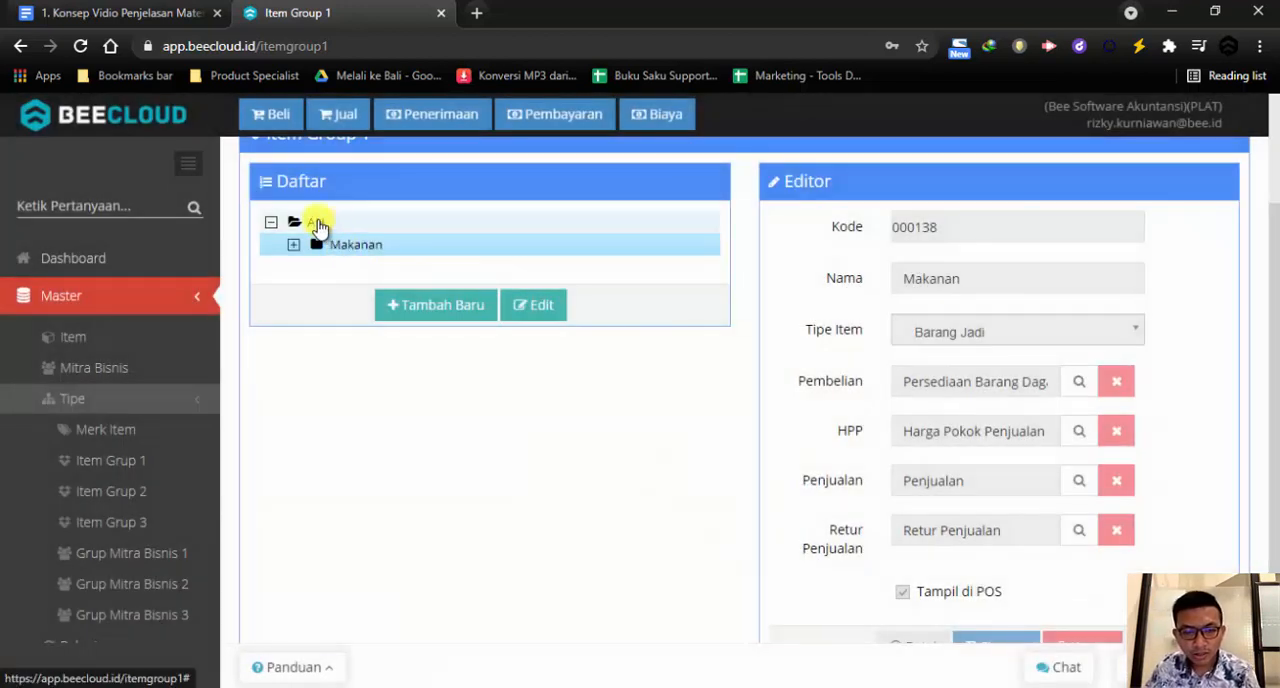
Add a group named Minuman under ALL with the item type Barang Jadi and save it
click(316, 222)
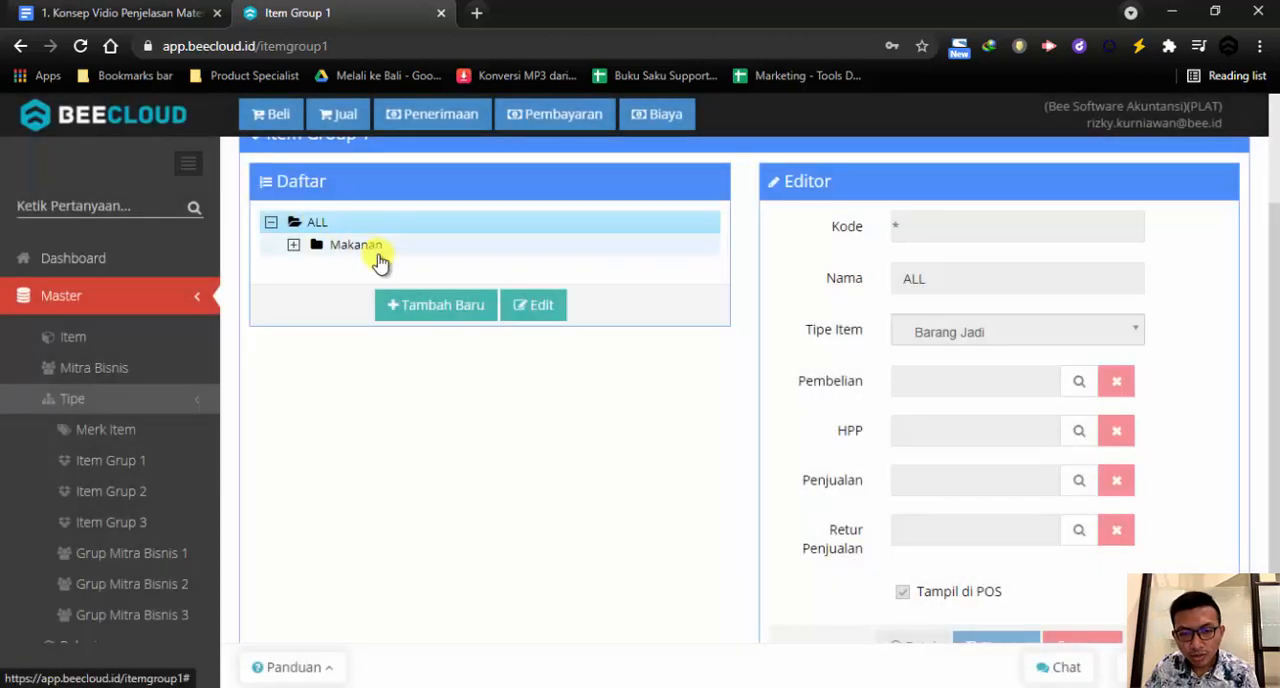
click(446, 315)
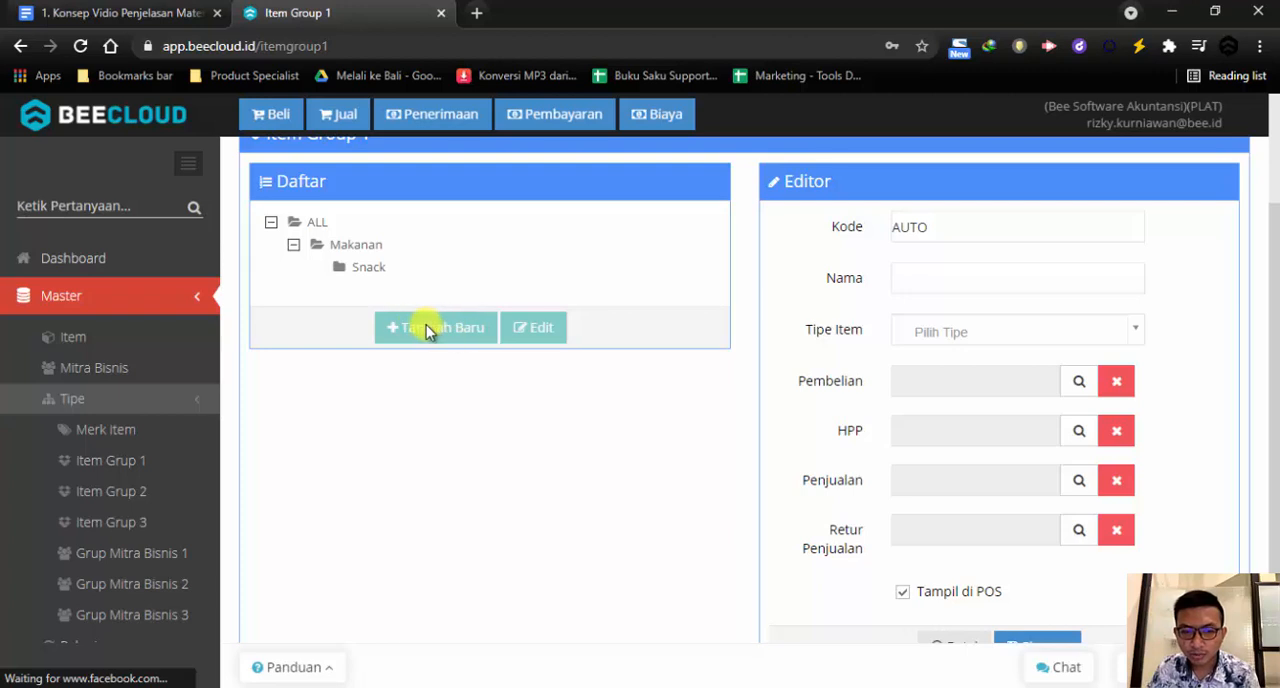
click(988, 284)
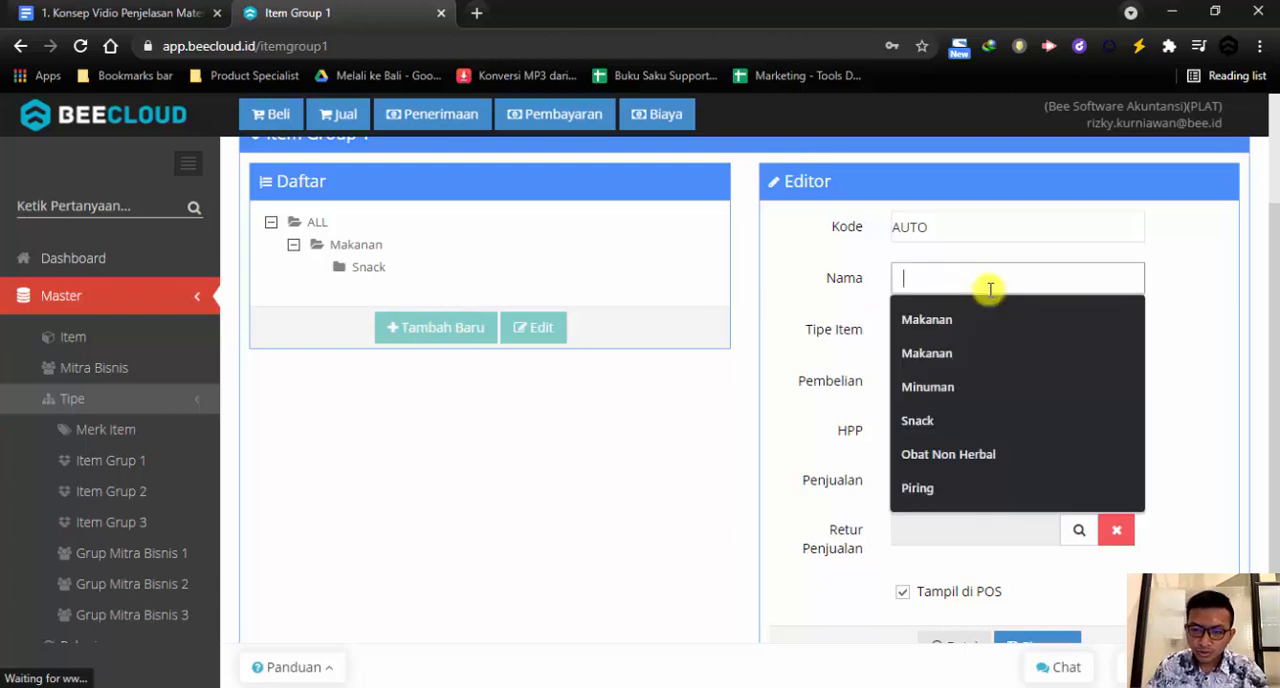
click(930, 387)
click(944, 331)
click(932, 400)
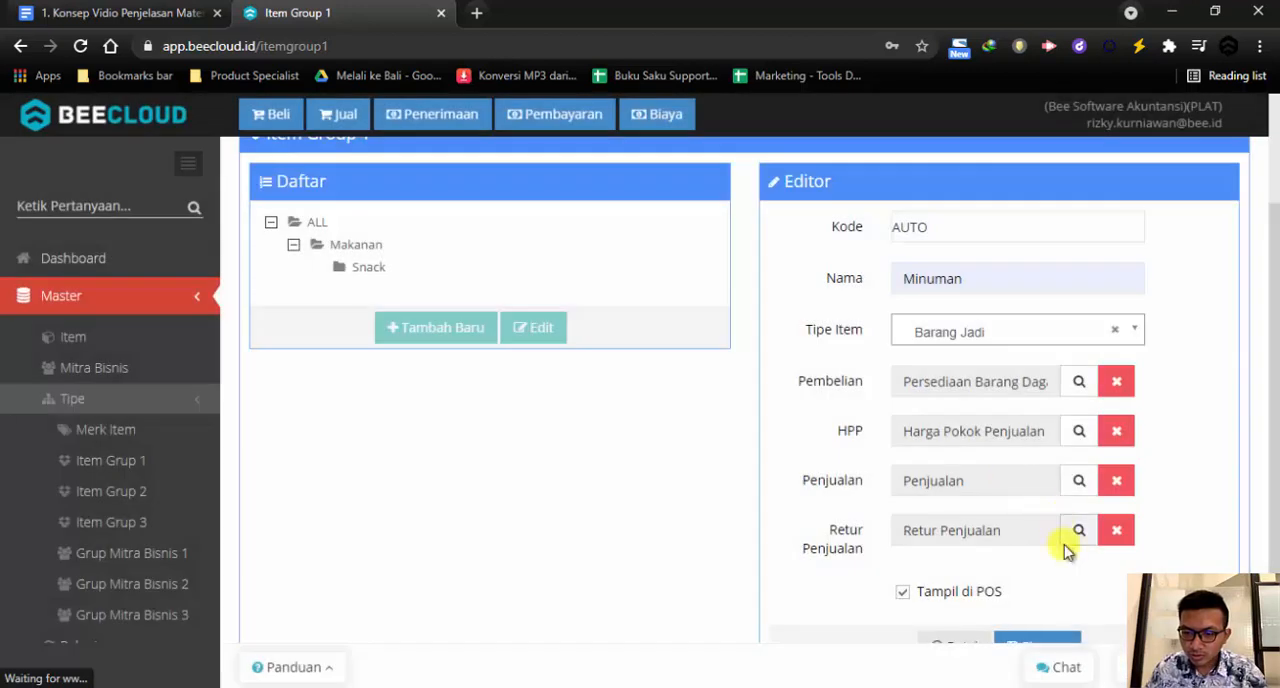
scroll(1066, 549, down, 1)
click(1032, 561)
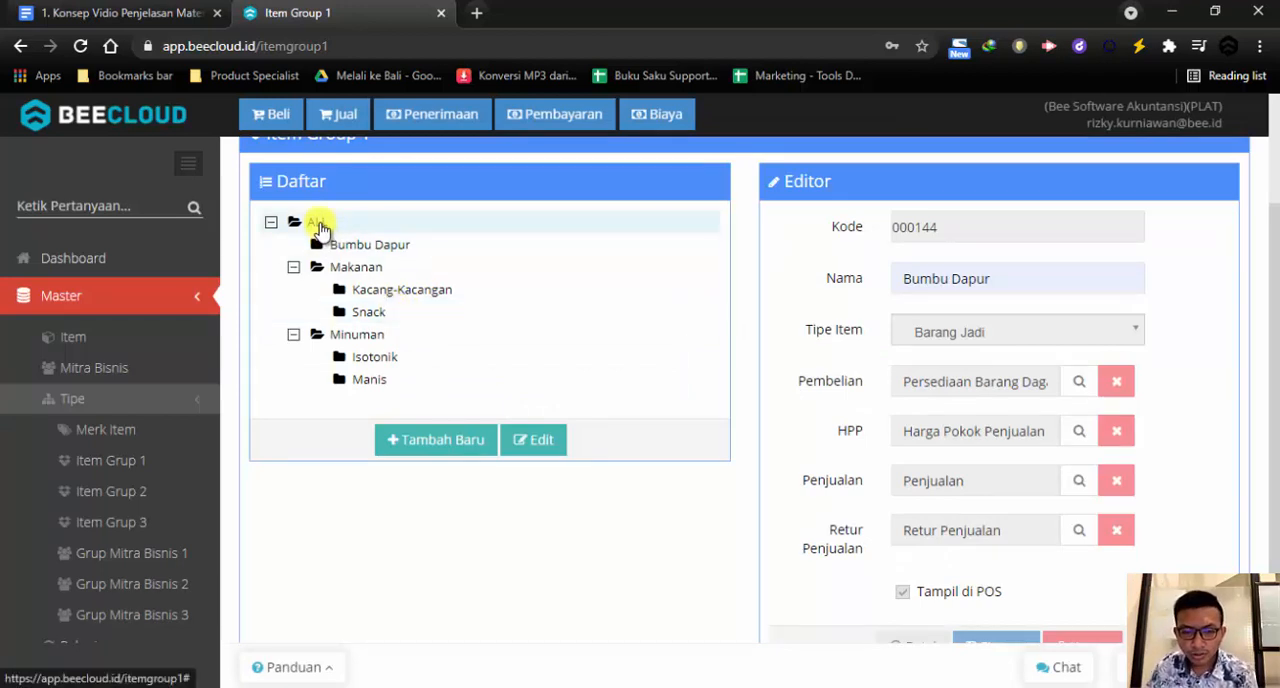
Review the group tree by collapsing and expanding ALL, Makanan and Minuman, and view the Kacang-Kacangan subgroup's details
click(266, 223)
click(270, 223)
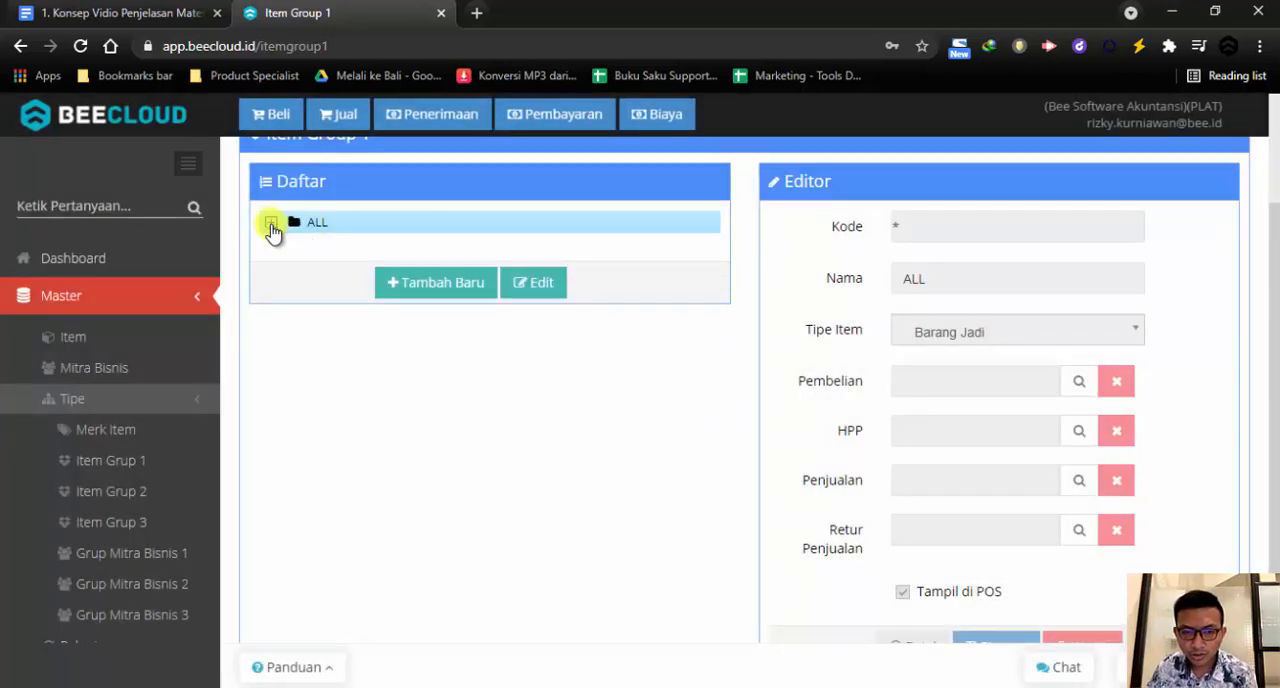
click(271, 224)
click(293, 267)
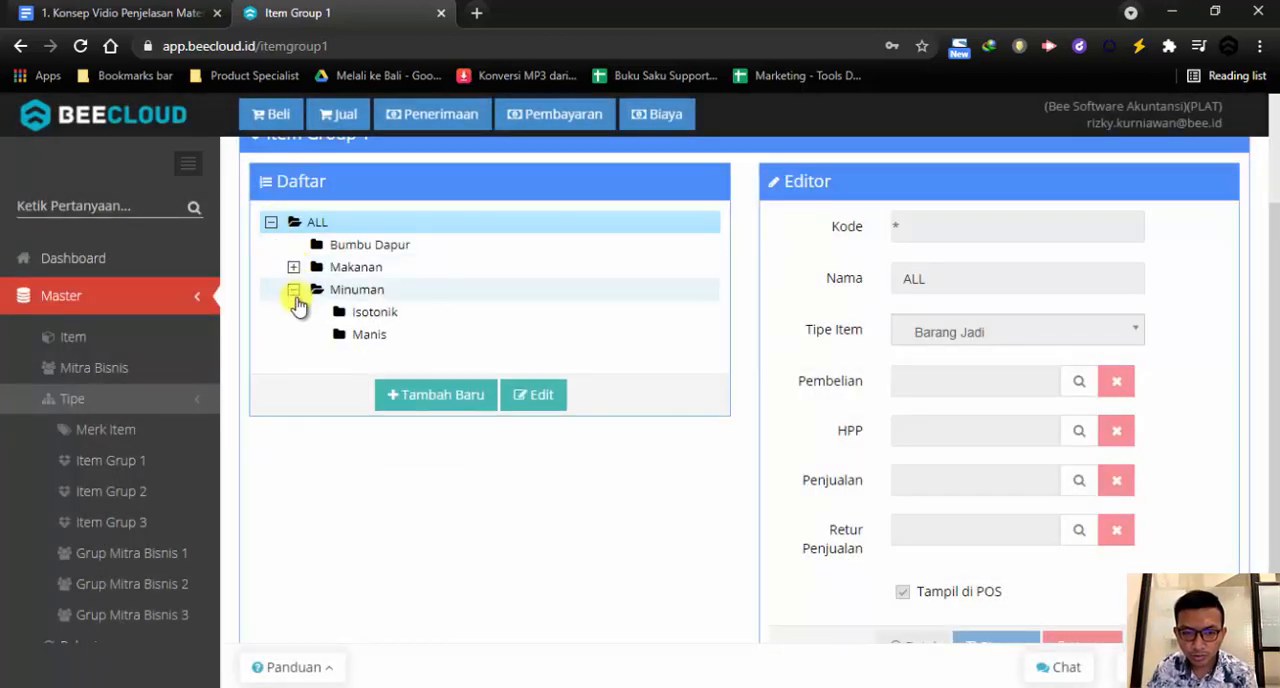
click(293, 289)
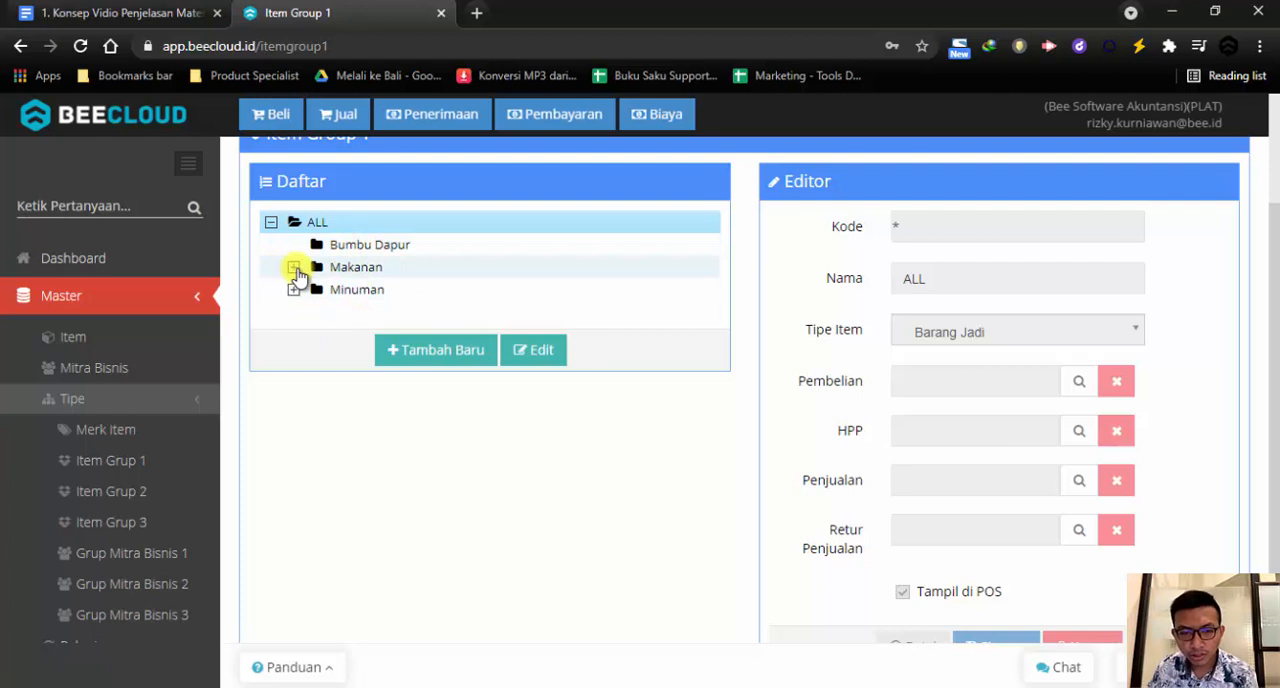
click(293, 267)
click(383, 294)
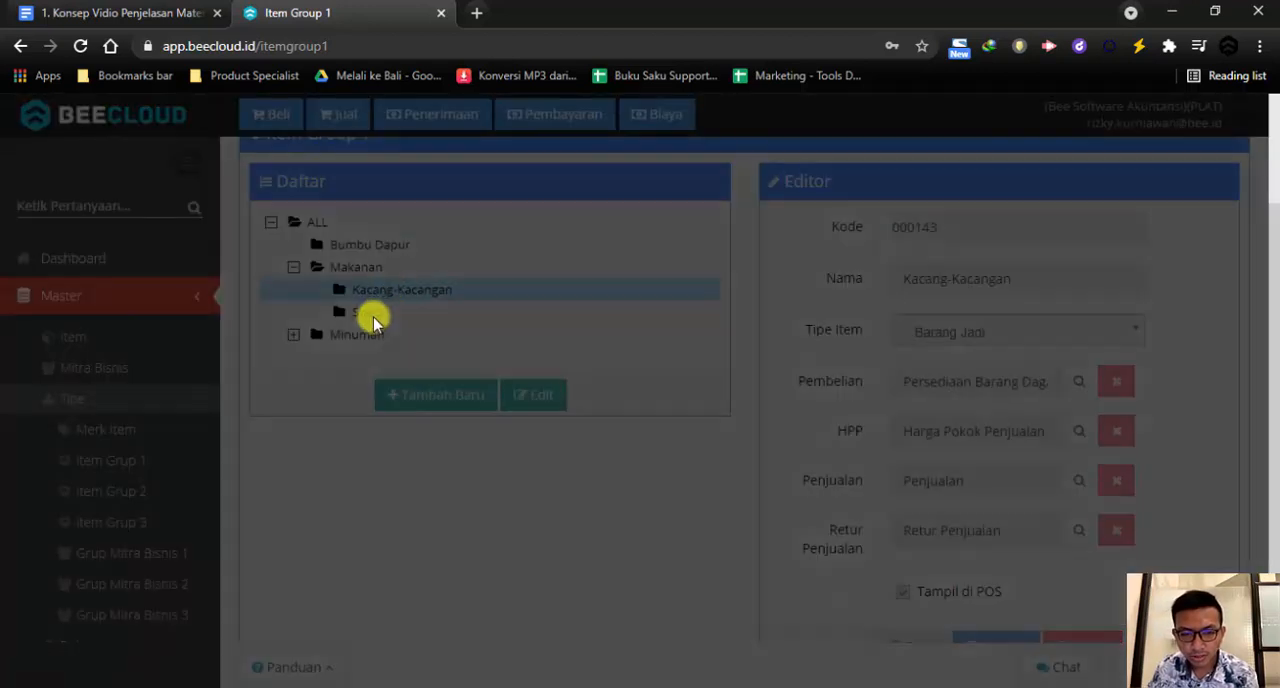
Review the Snack and Kacang-Kacangan subgroups' details and the subgroups under Minuman, and collapse the ALL group
click(370, 313)
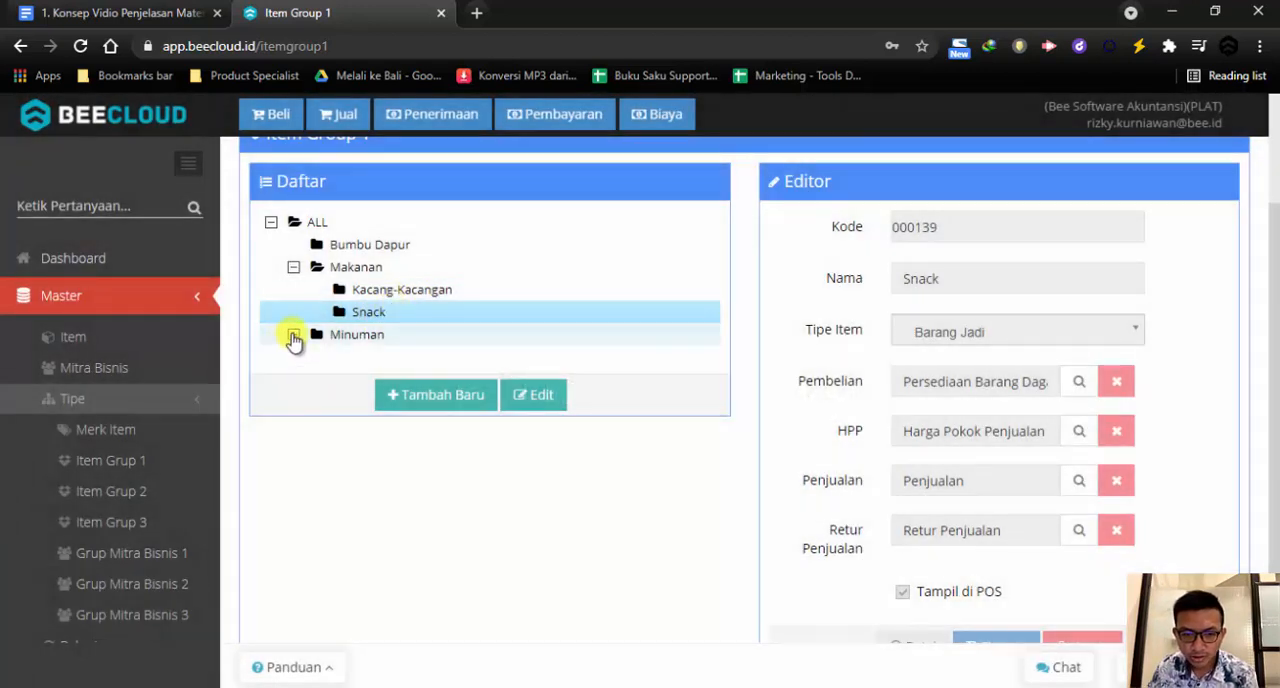
click(293, 335)
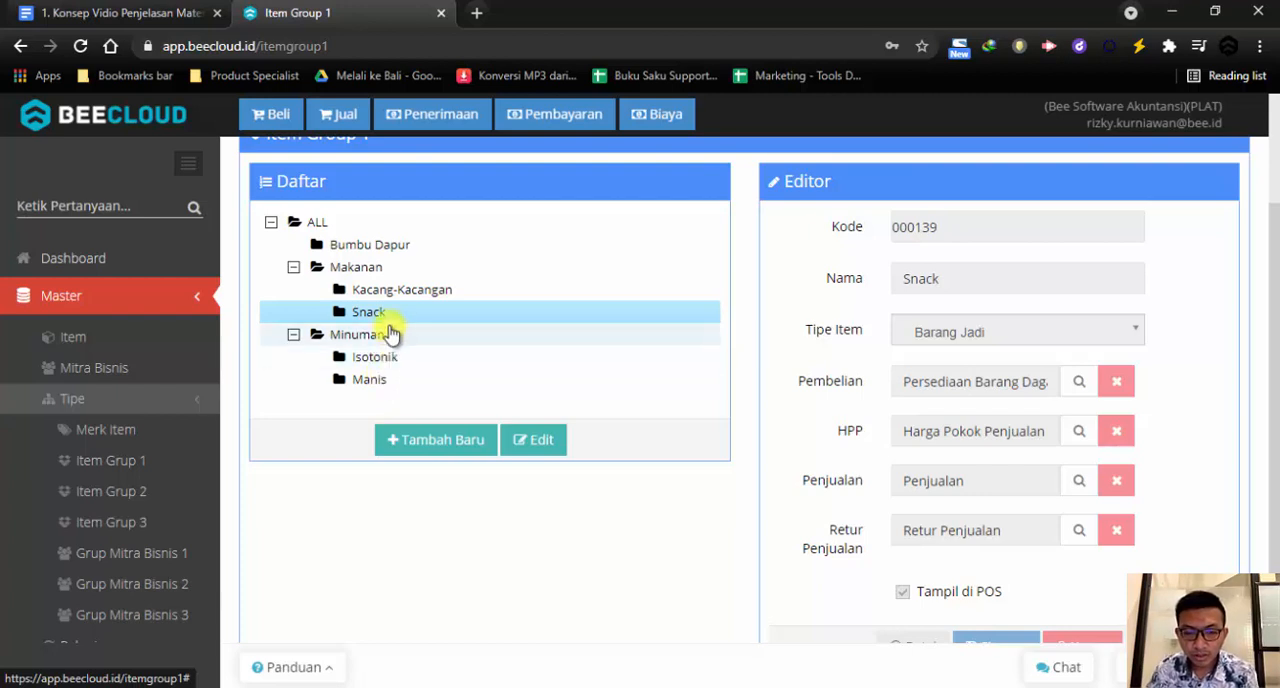
click(380, 291)
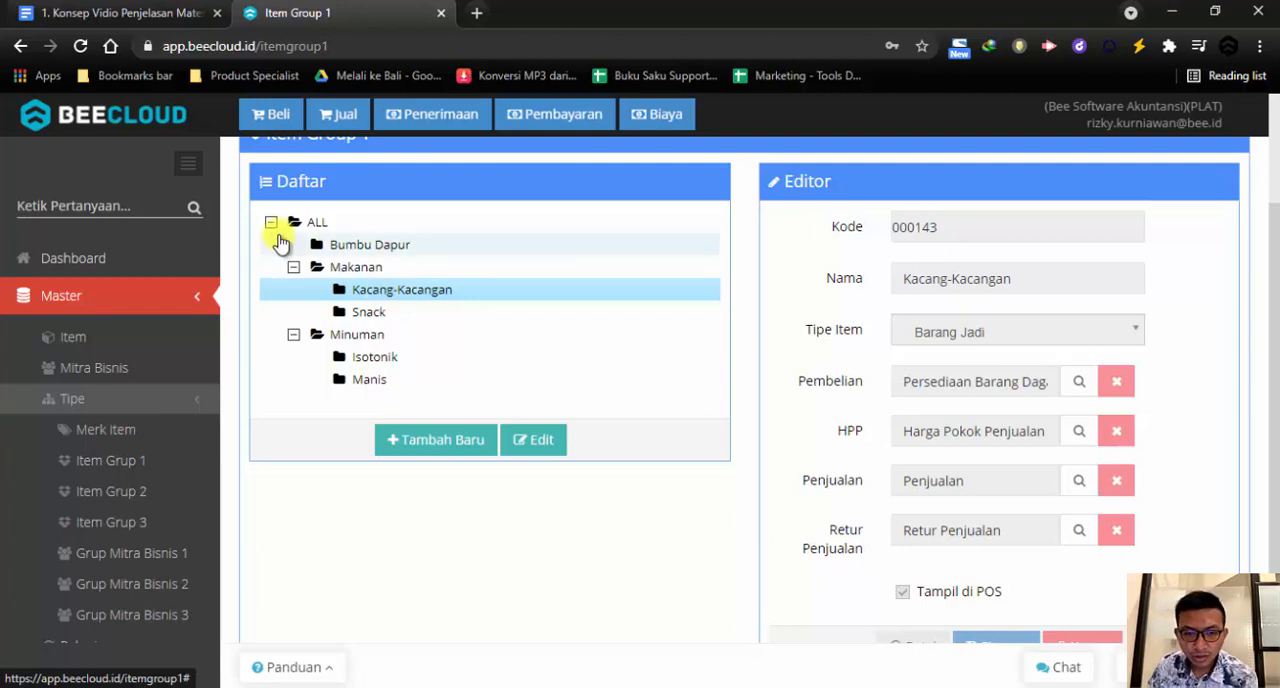
click(271, 222)
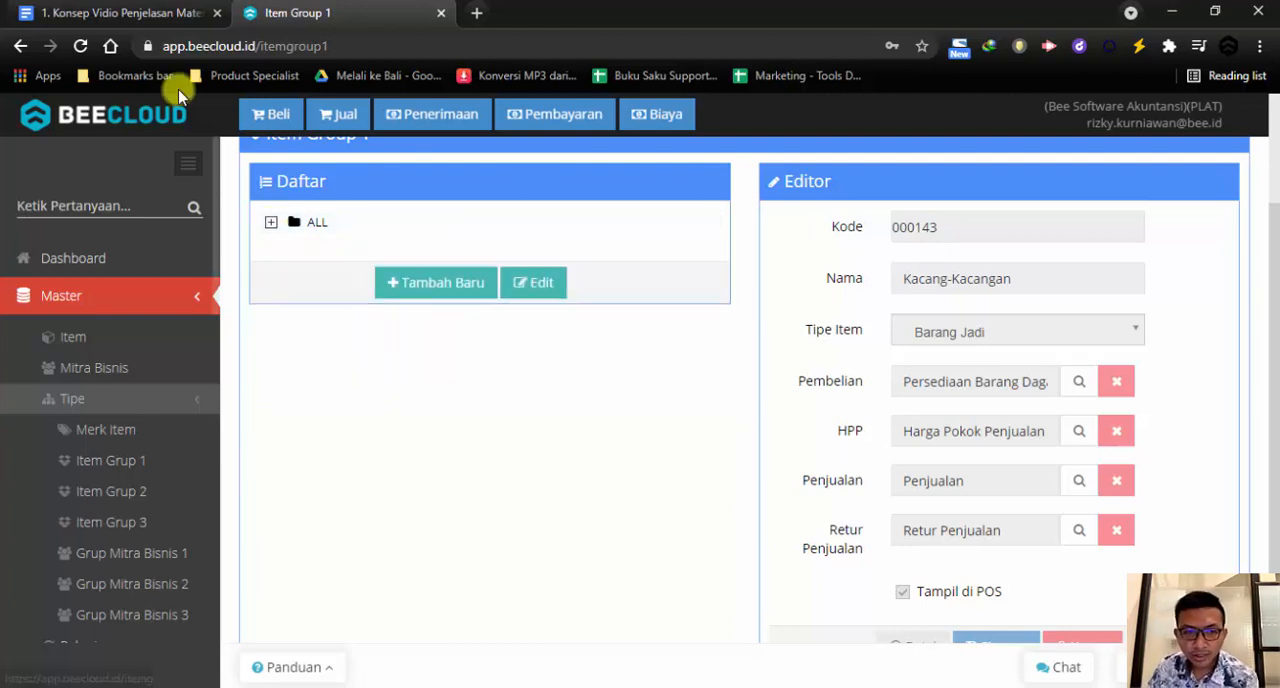
Switch to the Google Docs plan and review the Merk section with its list of brands
click(156, 13)
drag(79, 314, 118, 314)
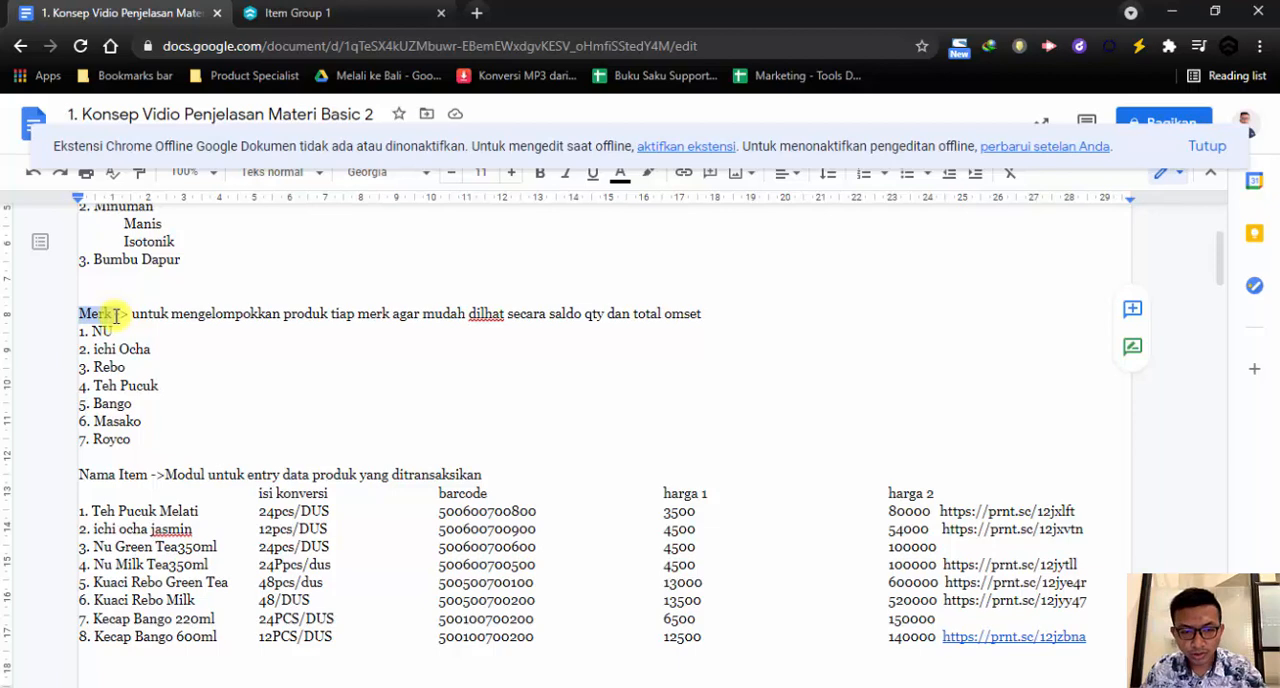
drag(130, 446, 83, 337)
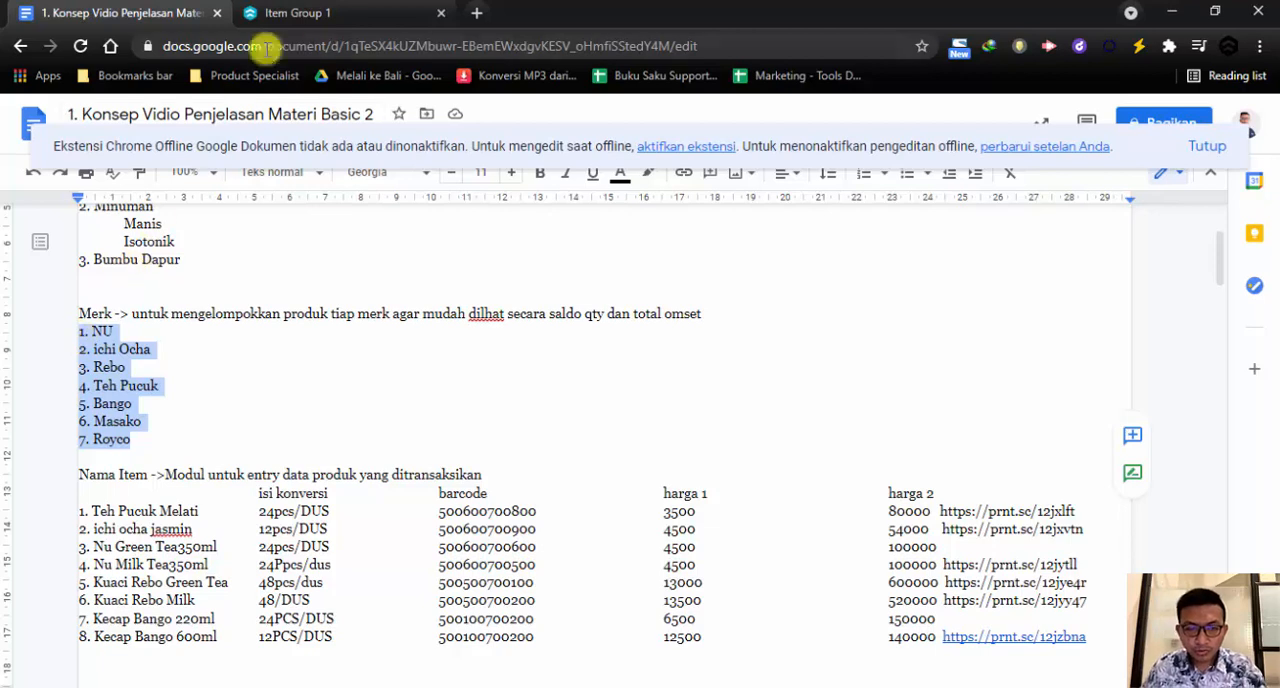
Switch back to Beecloud, add an item brand named NU with the code left on AUTO, and save it
click(316, 16)
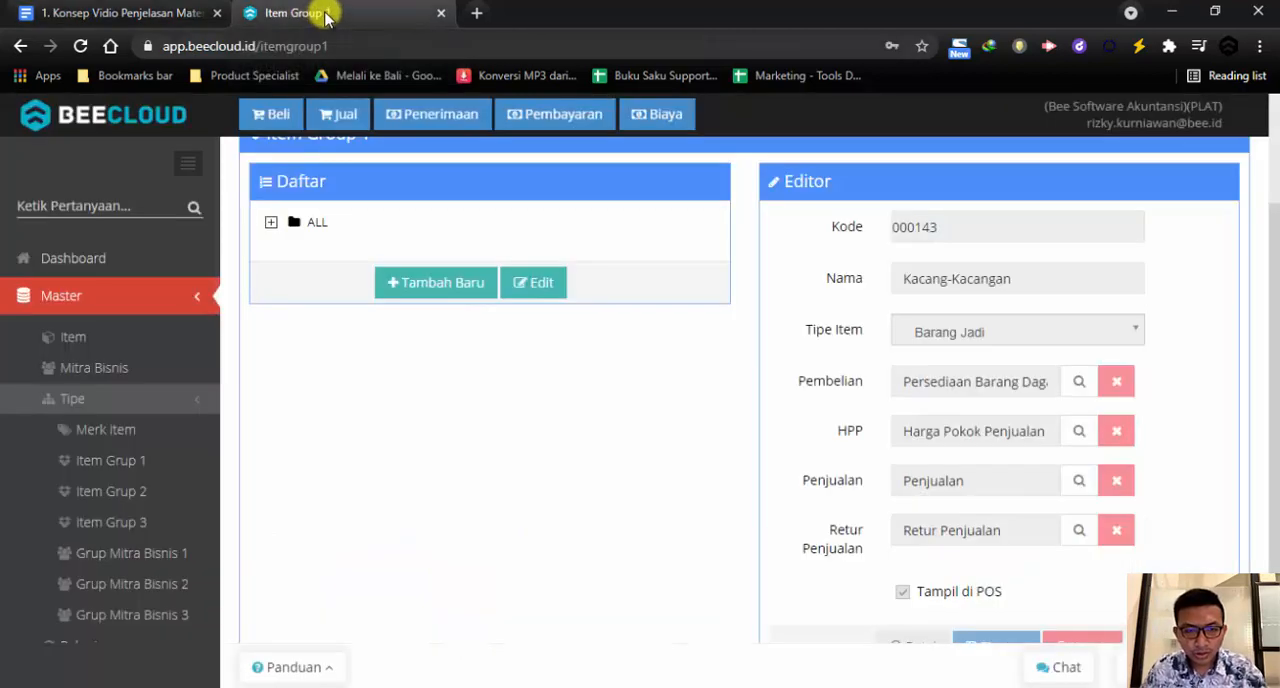
click(80, 293)
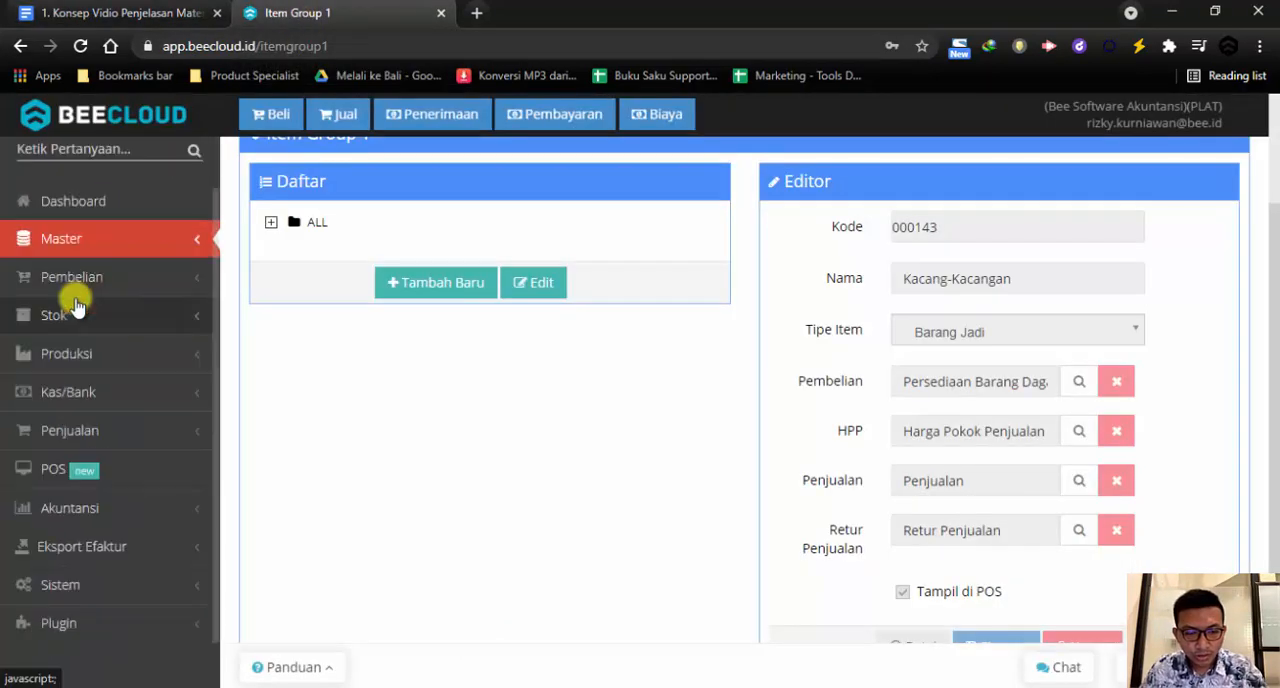
click(97, 246)
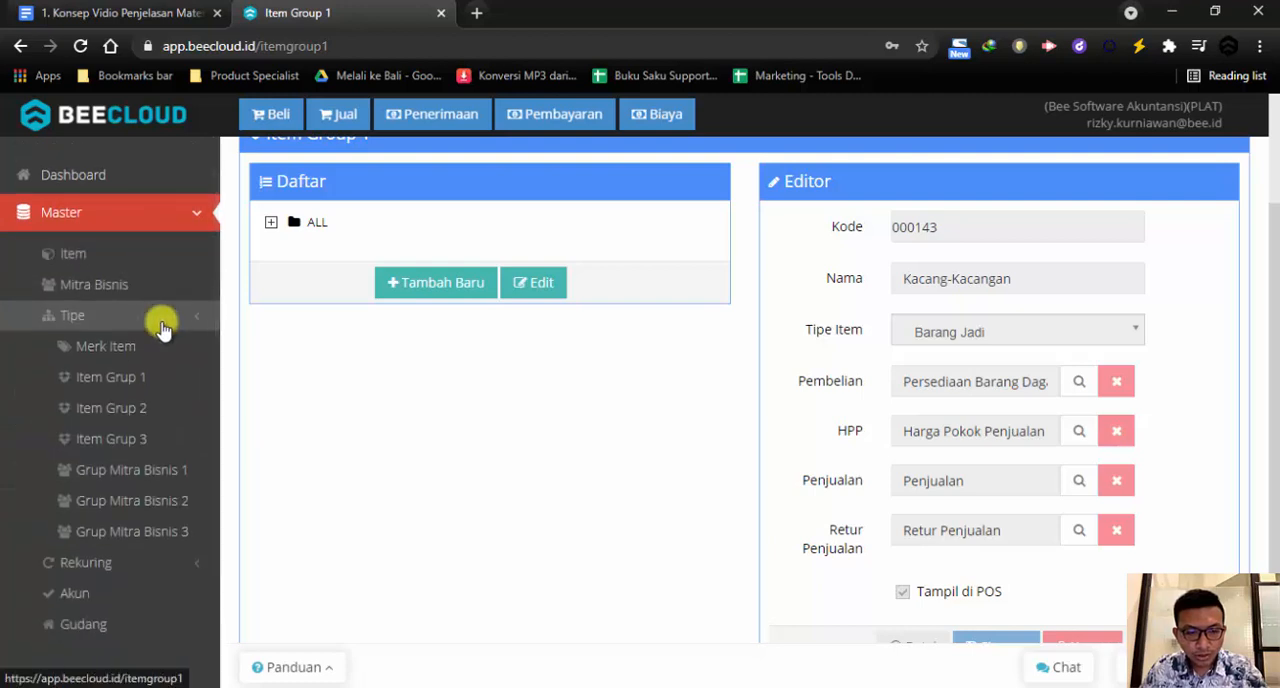
click(140, 357)
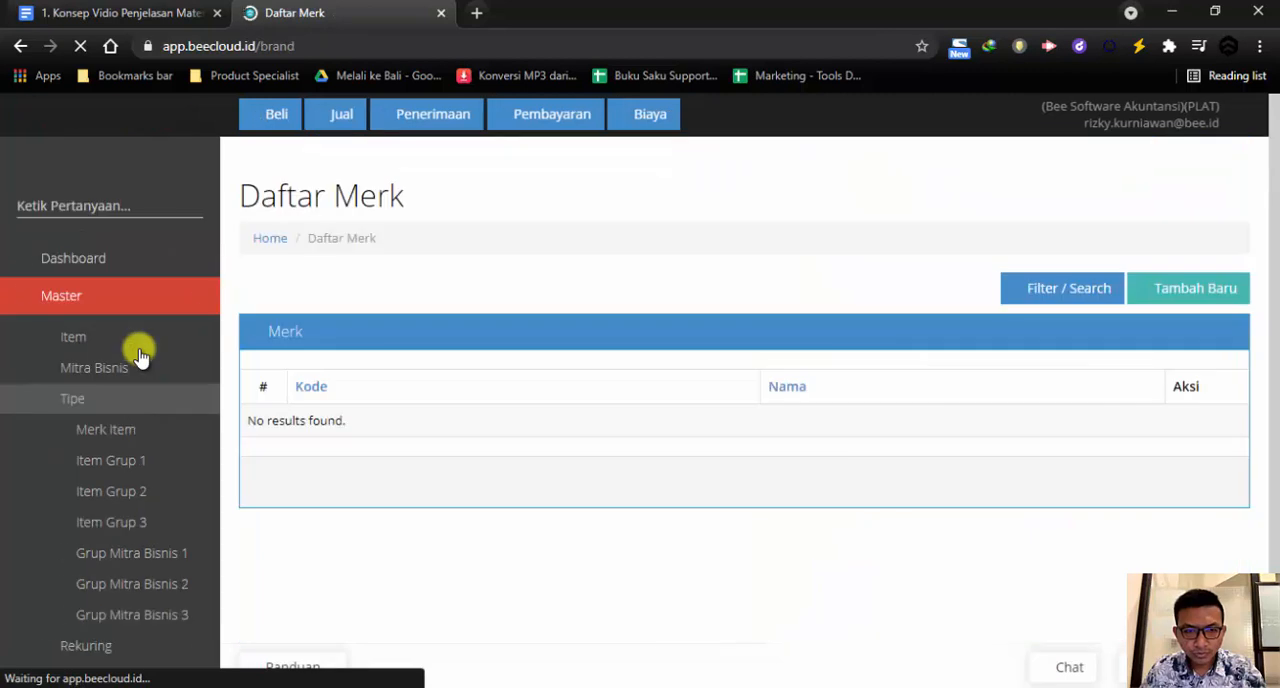
click(1197, 290)
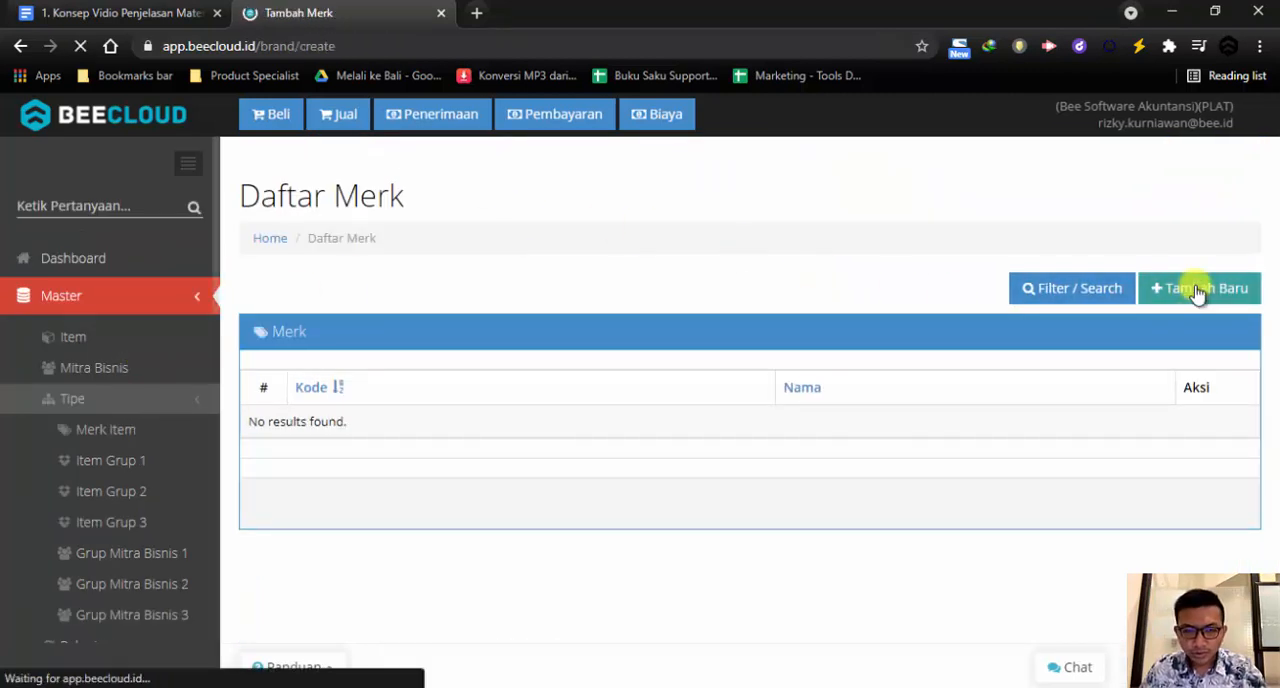
click(559, 384)
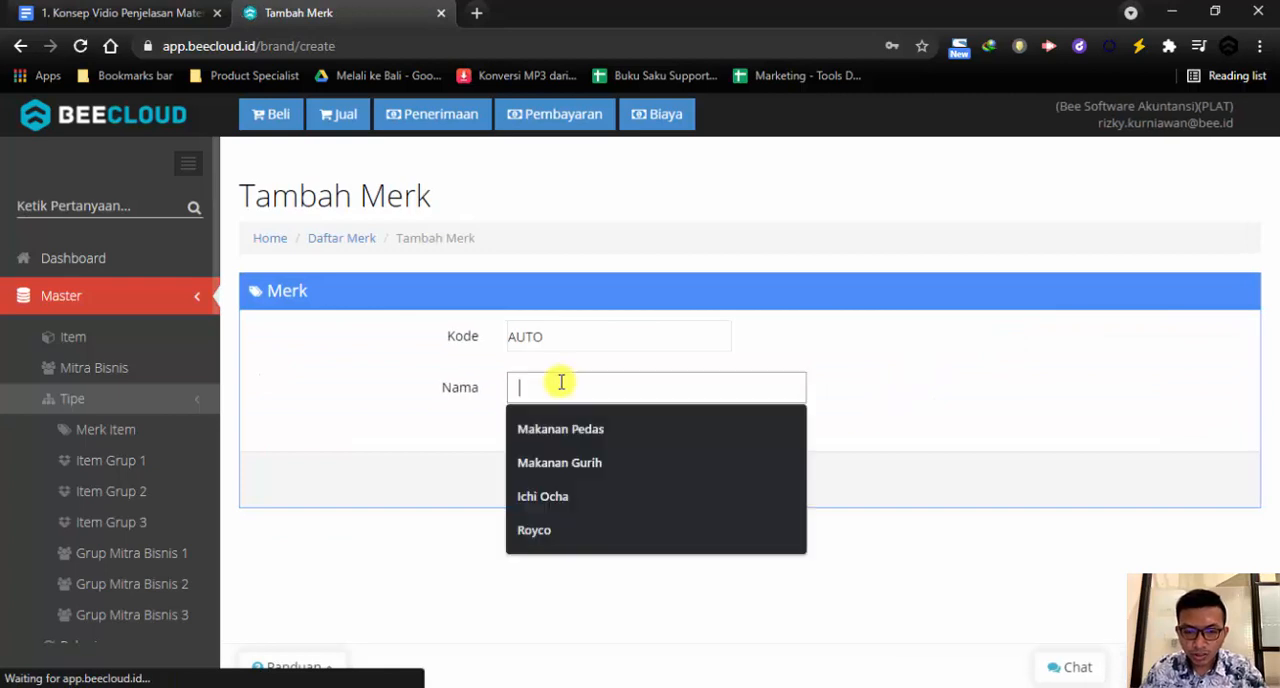
text(NU)
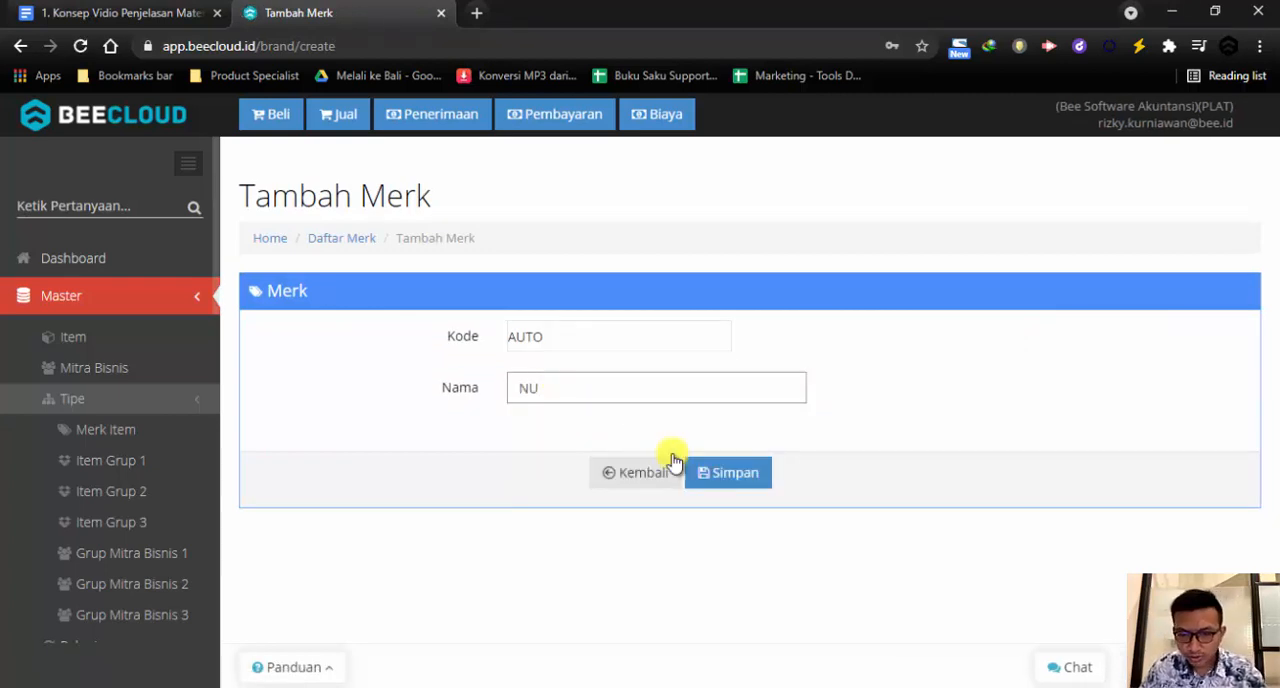
click(746, 477)
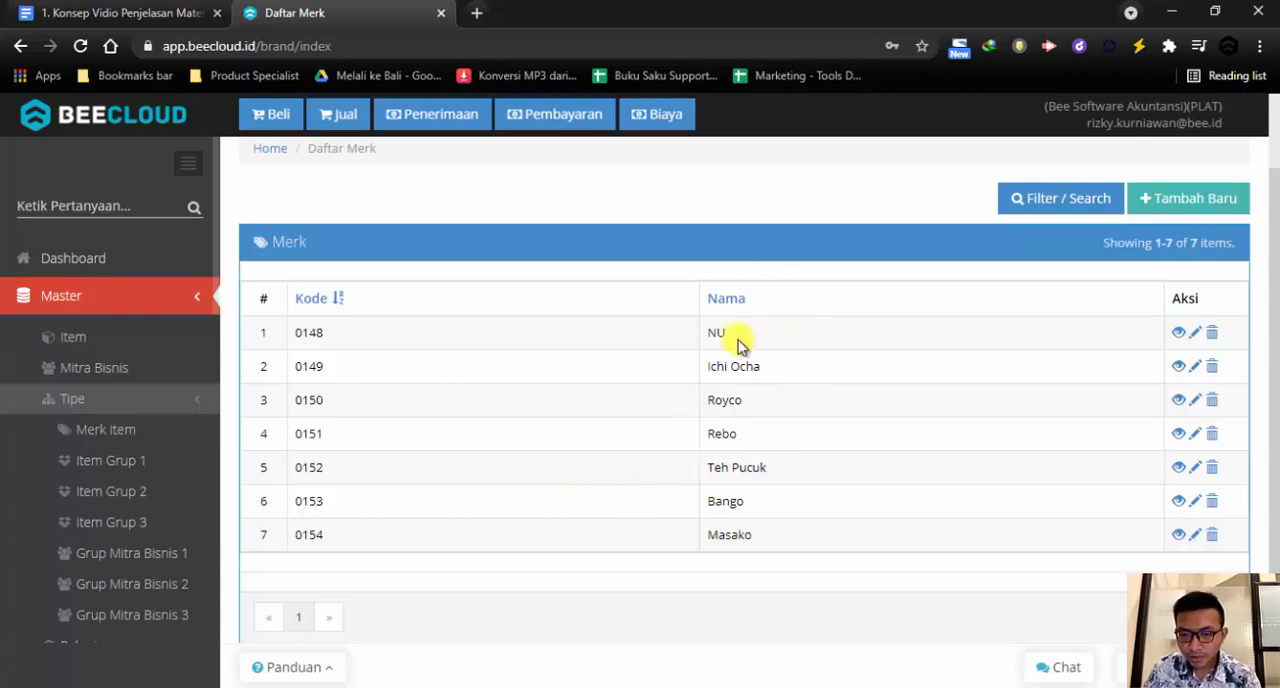
Review the codes and names in the brand list, and open the NU brand for editing and return without changes
drag(726, 334, 707, 345)
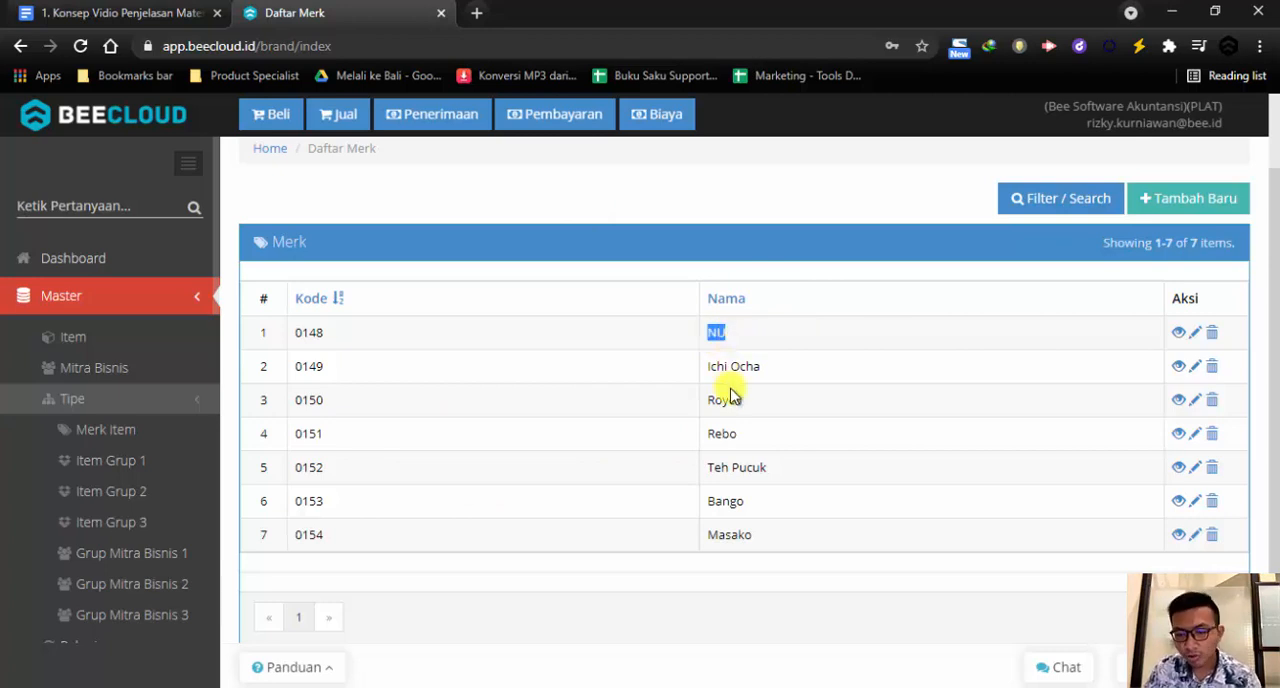
drag(340, 545, 270, 352)
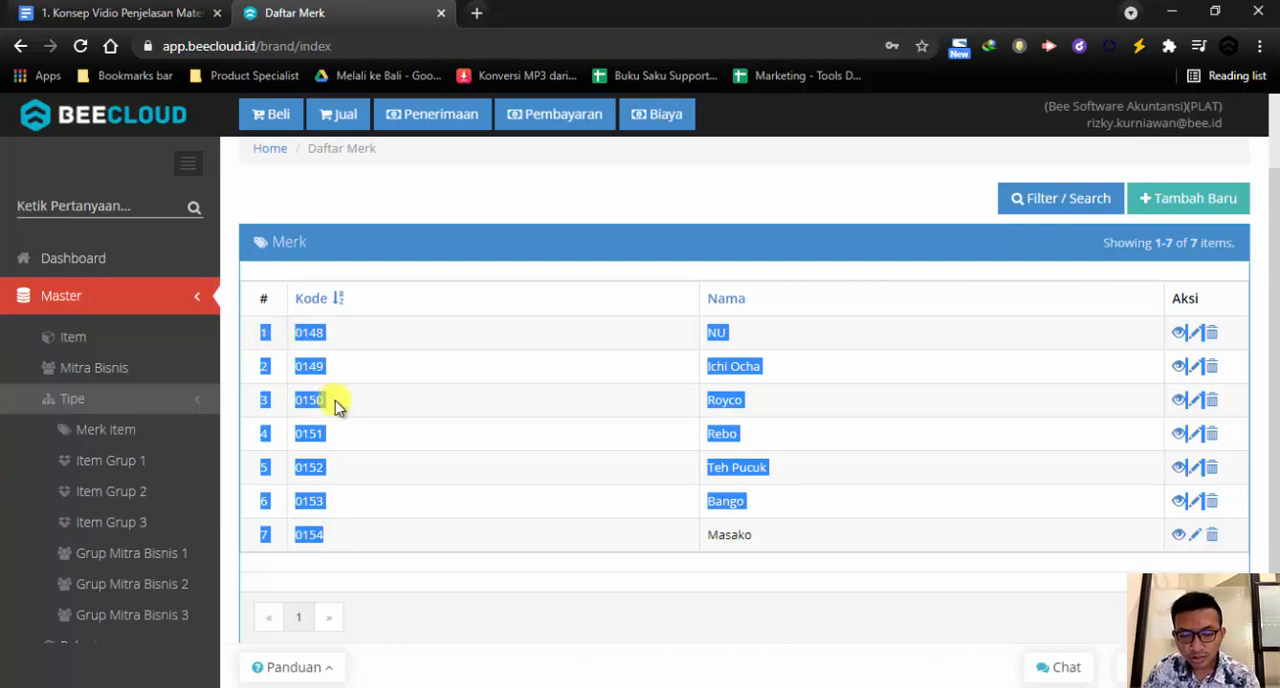
click(351, 516)
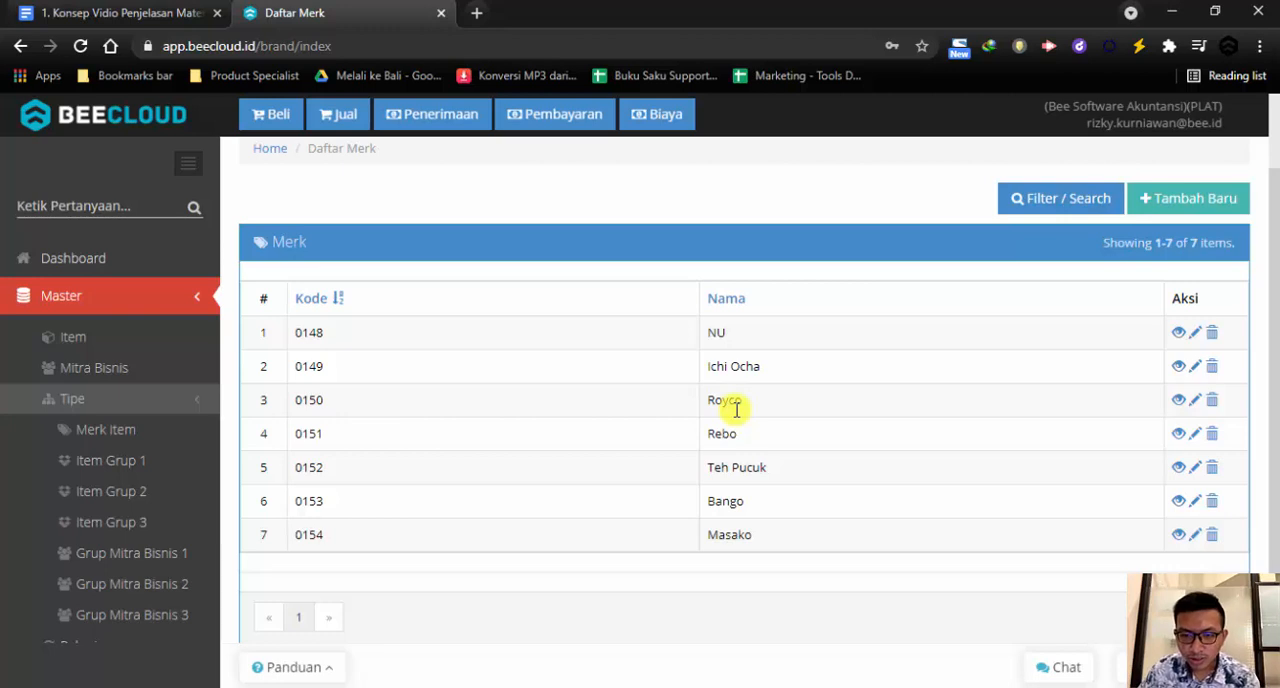
click(1195, 336)
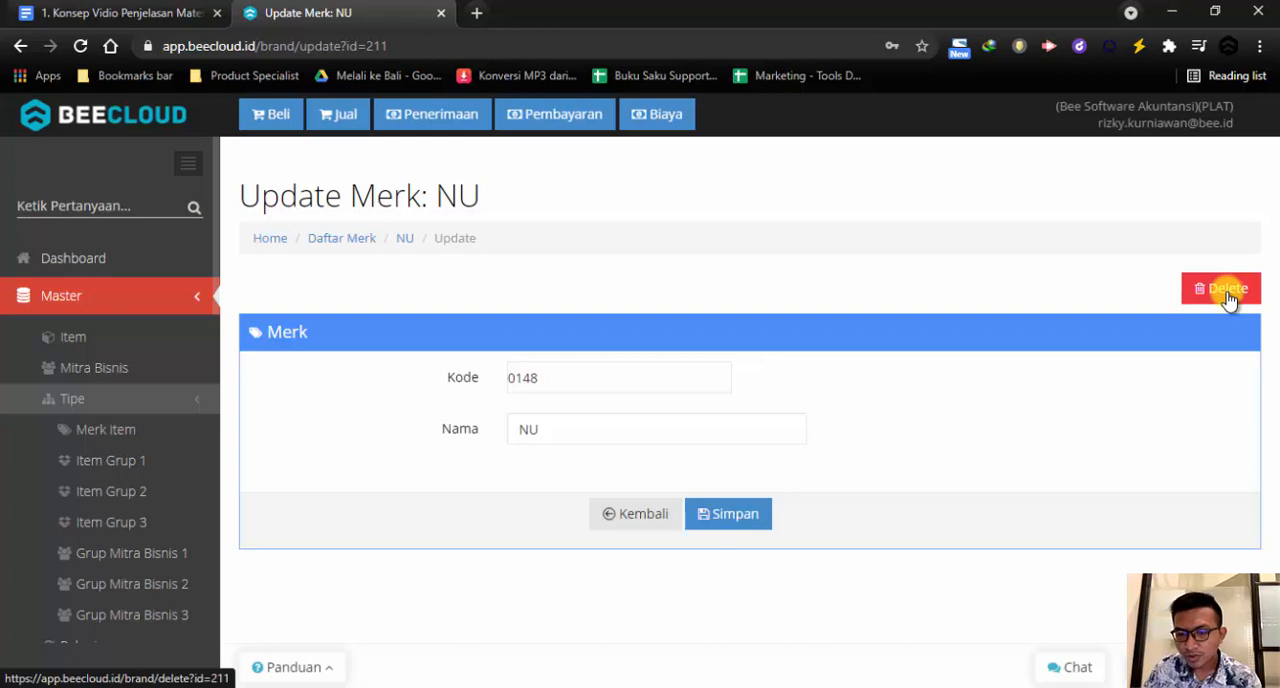
click(653, 525)
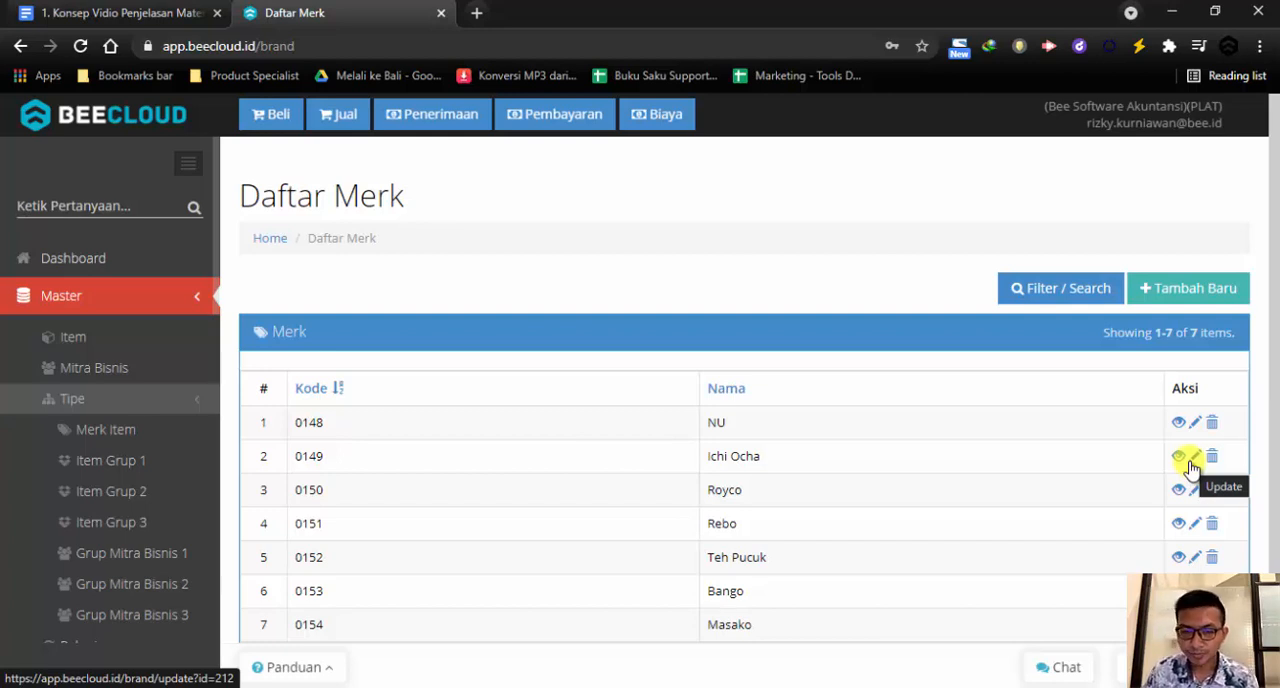
scroll(1190, 466, down, 1)
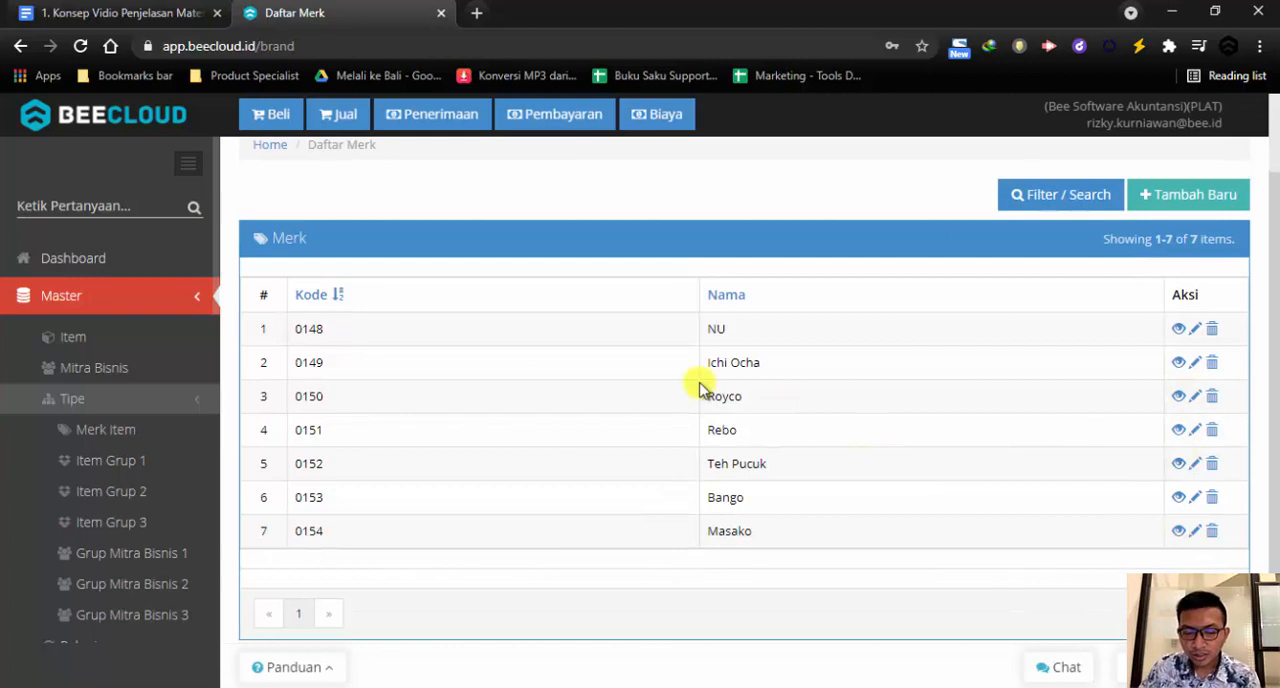
Switch to the Google Docs plan and examine the Nama Item table, including Teh Pucuk Melati's unit conversion, barcode and two prices
click(166, 20)
scroll(230, 300, down, 1)
drag(80, 383, 170, 385)
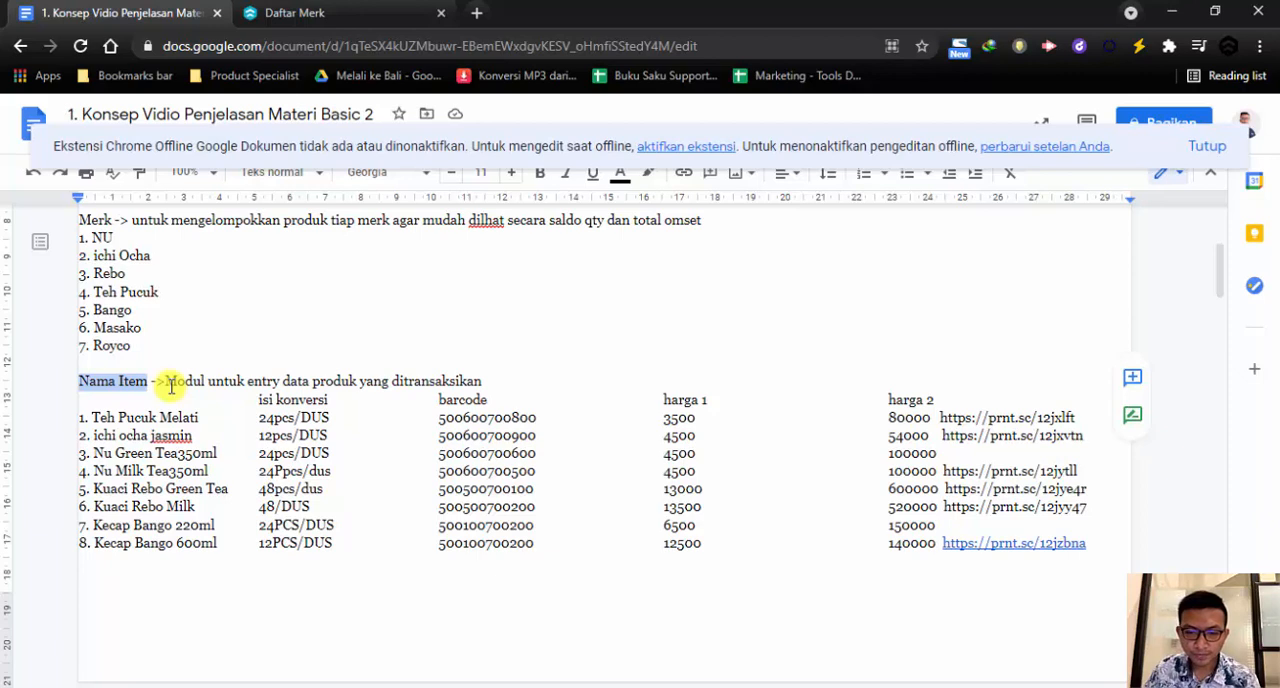
scroll(171, 386, up, 1)
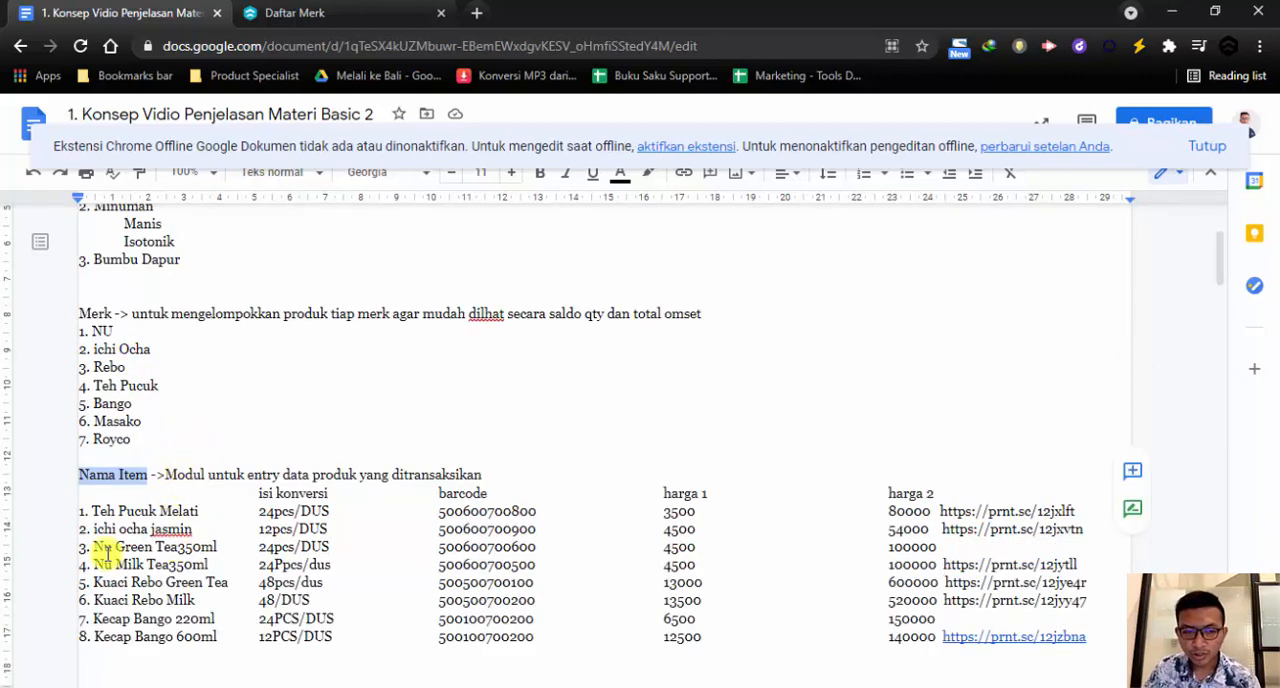
drag(93, 511, 198, 512)
scroll(198, 515, down, 1)
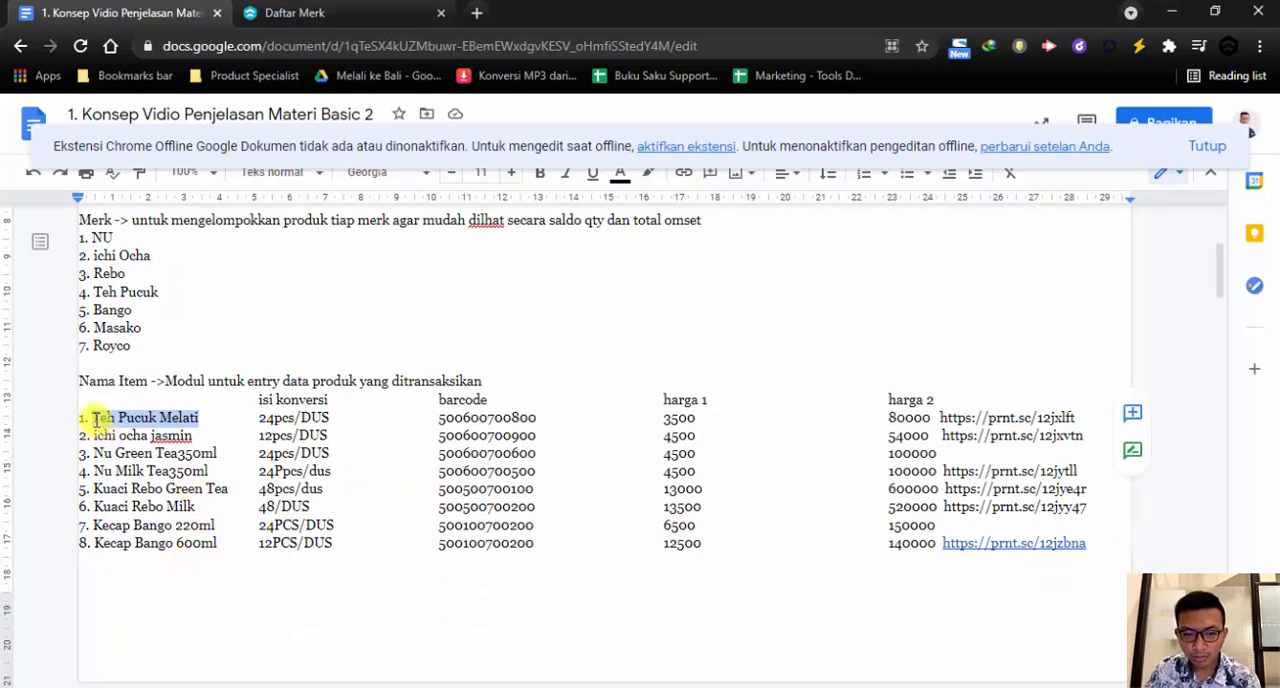
drag(259, 421, 330, 421)
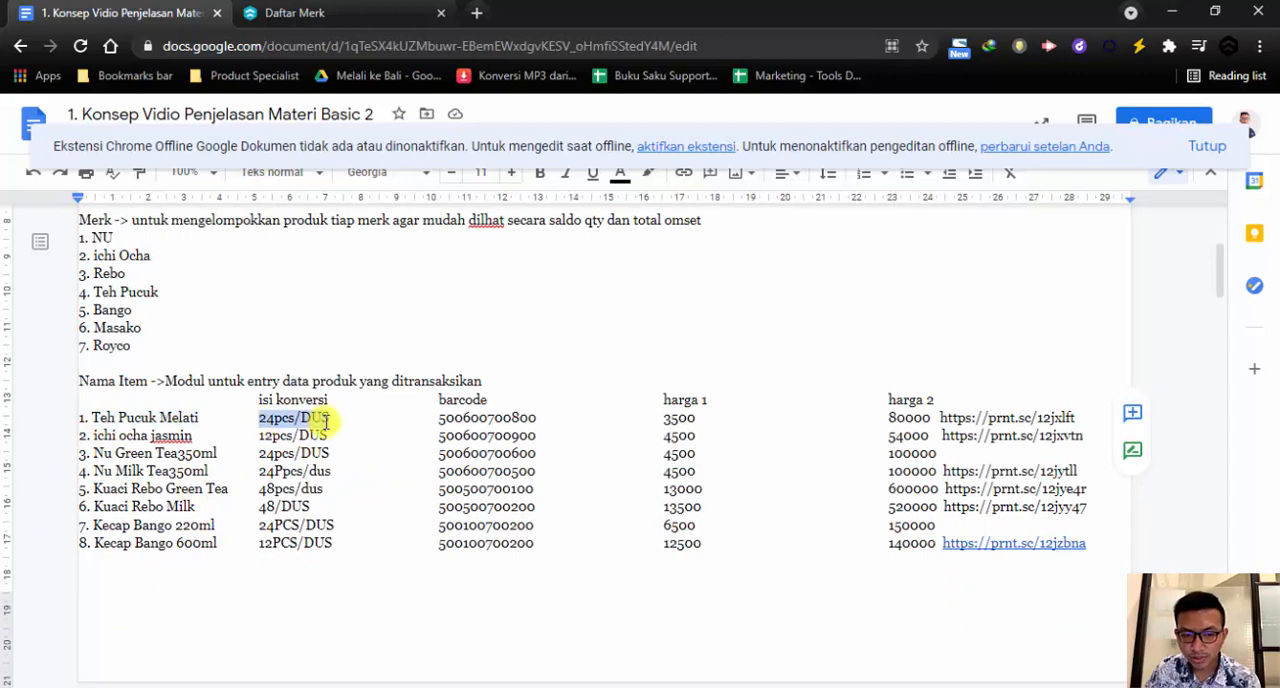
double_click(443, 422)
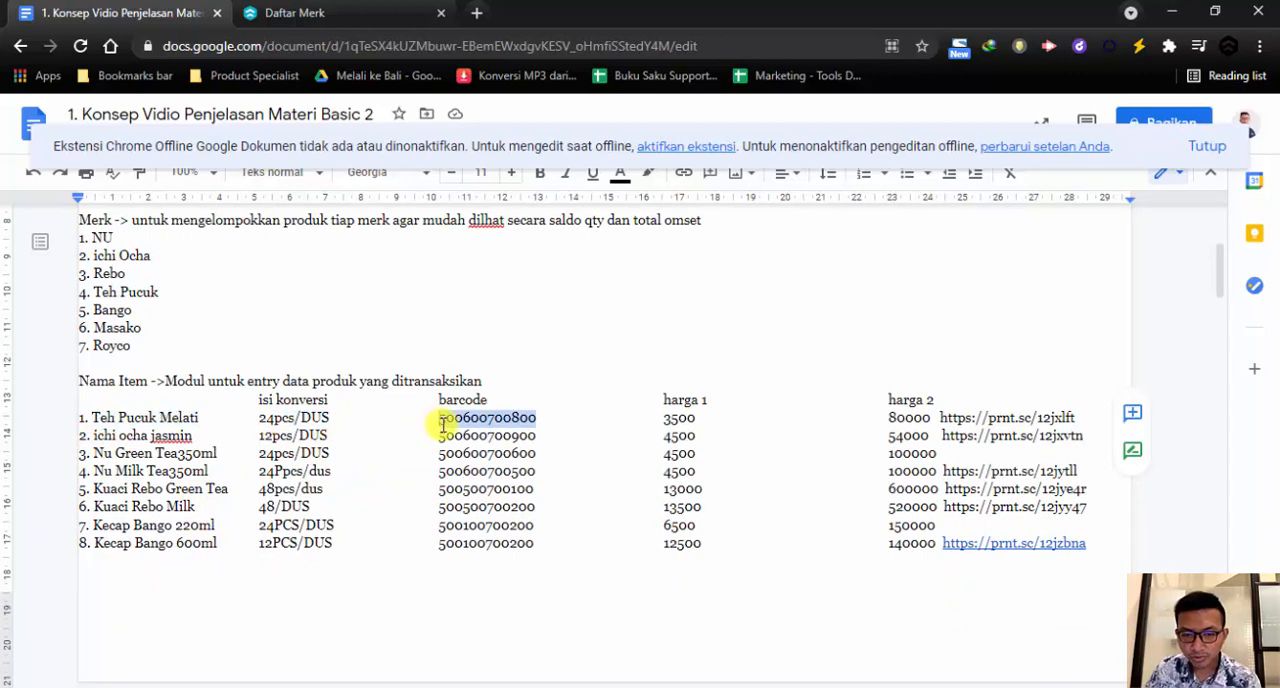
click(693, 421)
double_click(922, 421)
click(912, 436)
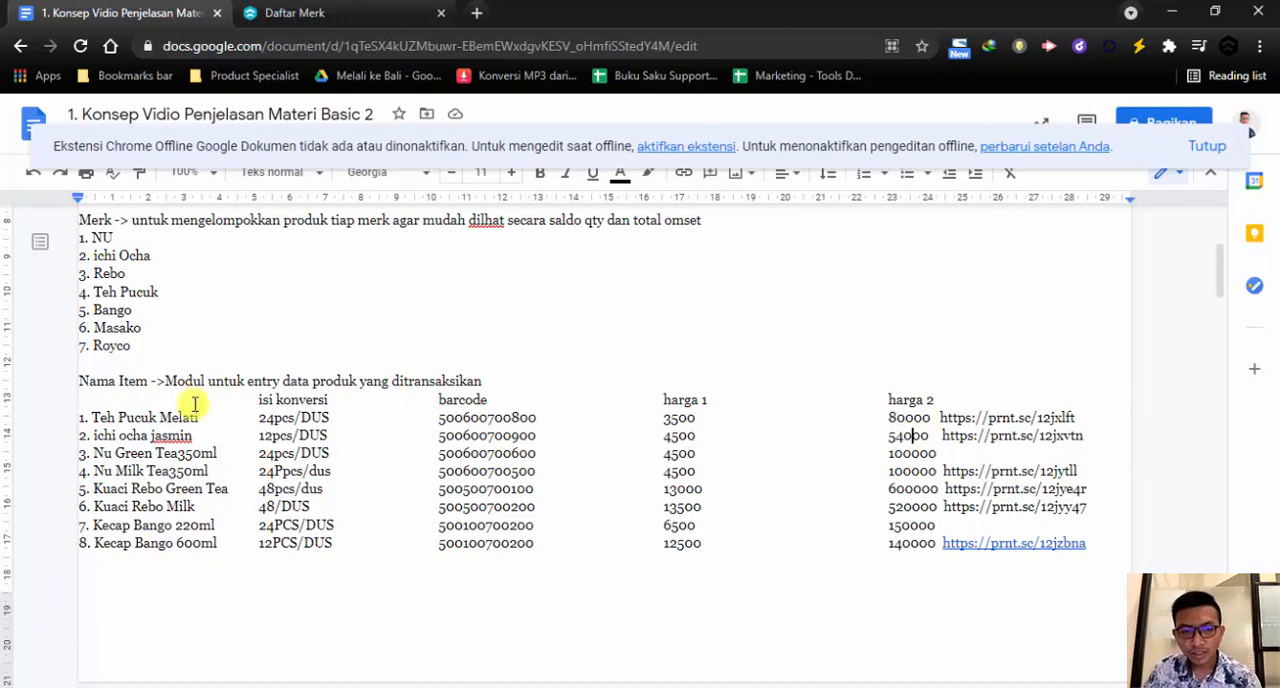
Switch back to Beecloud and start a new item from the master item list
click(320, 14)
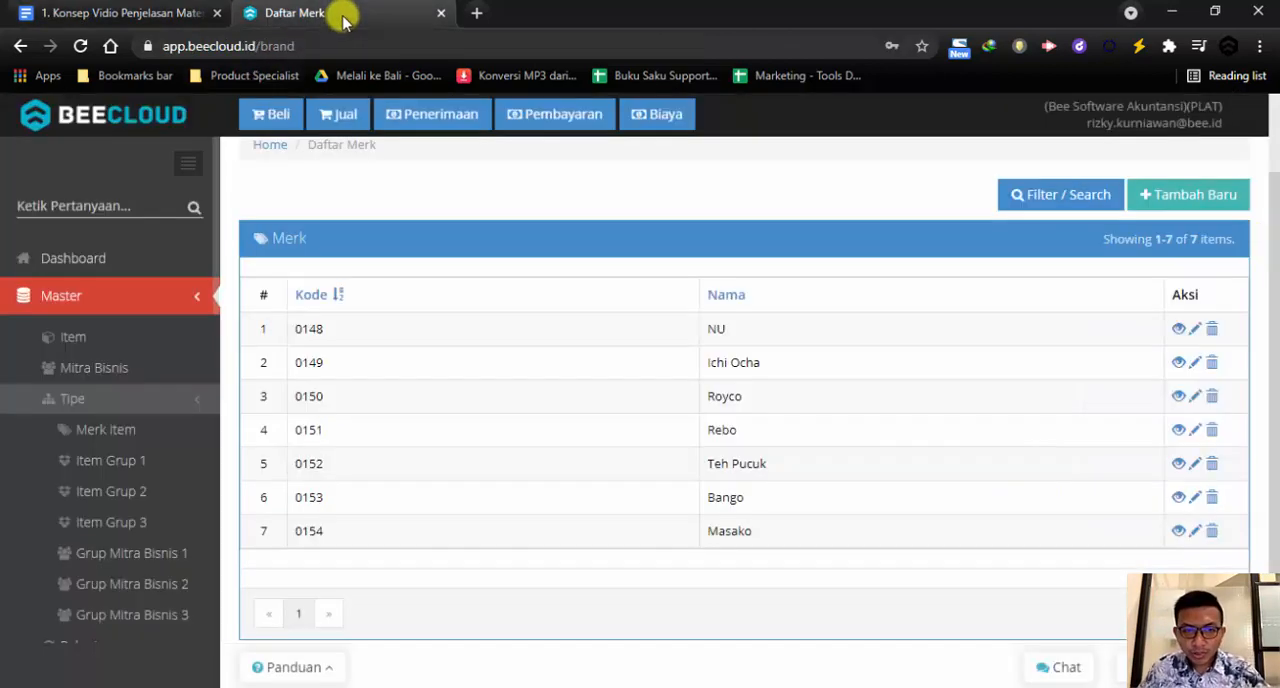
click(119, 260)
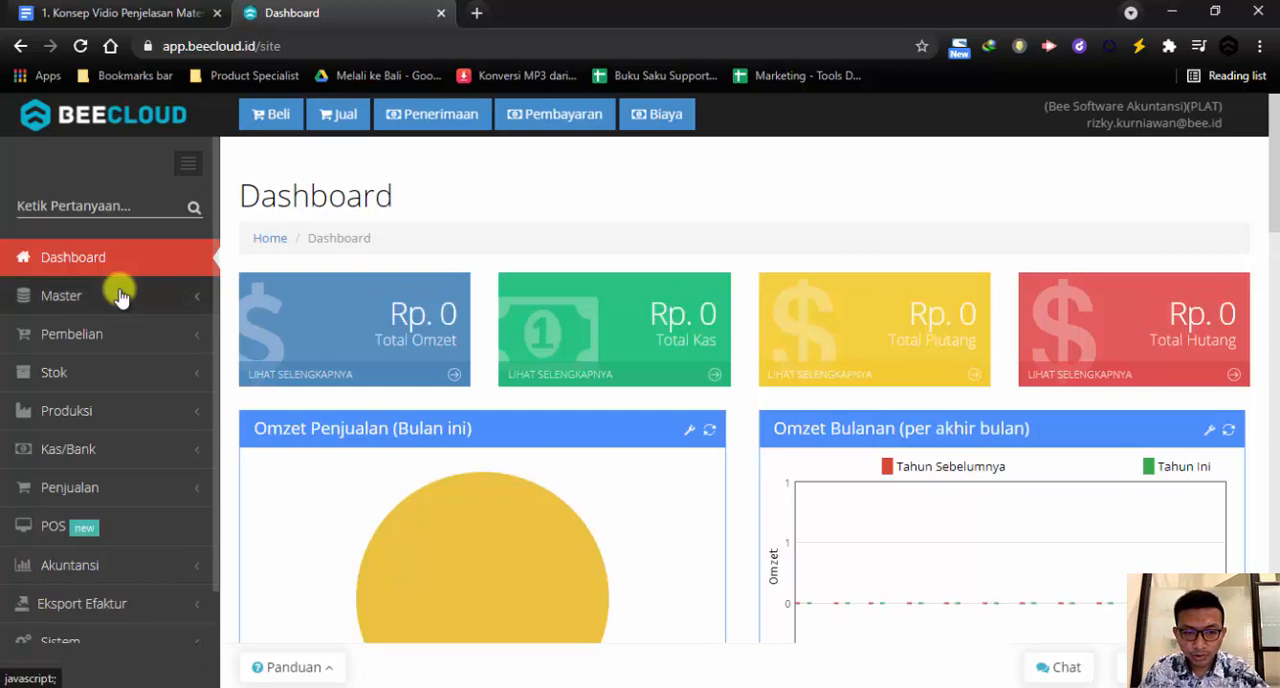
click(119, 296)
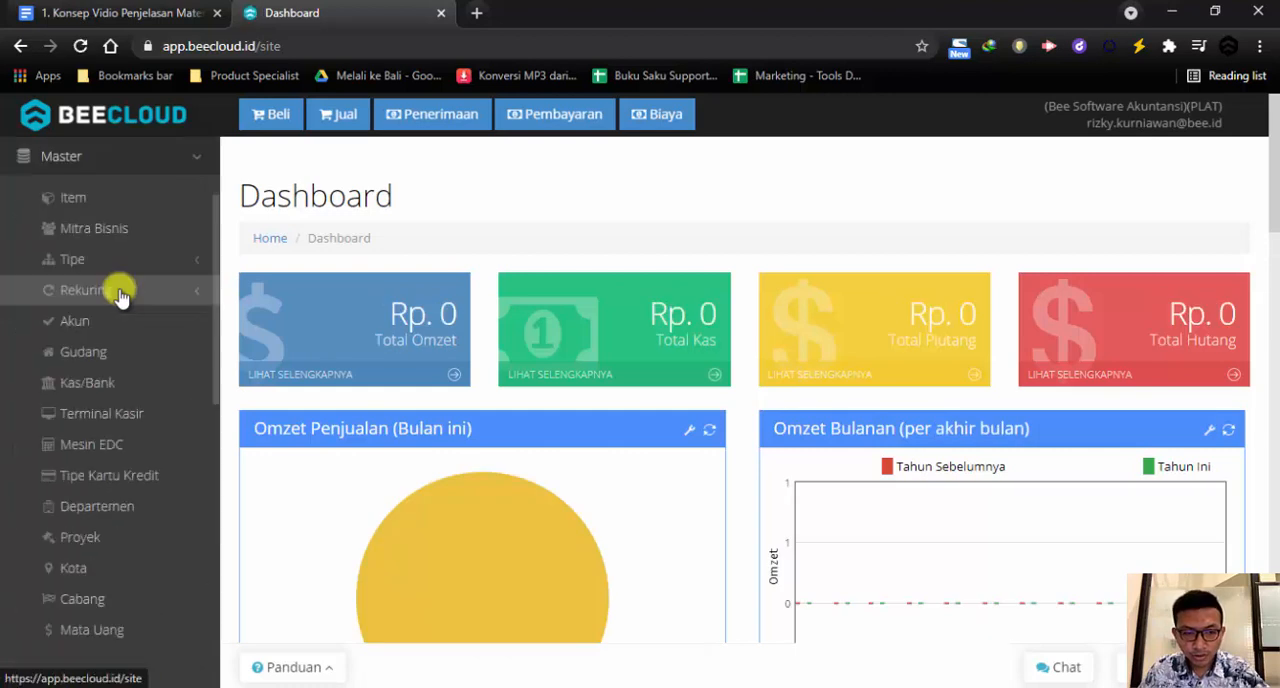
click(153, 208)
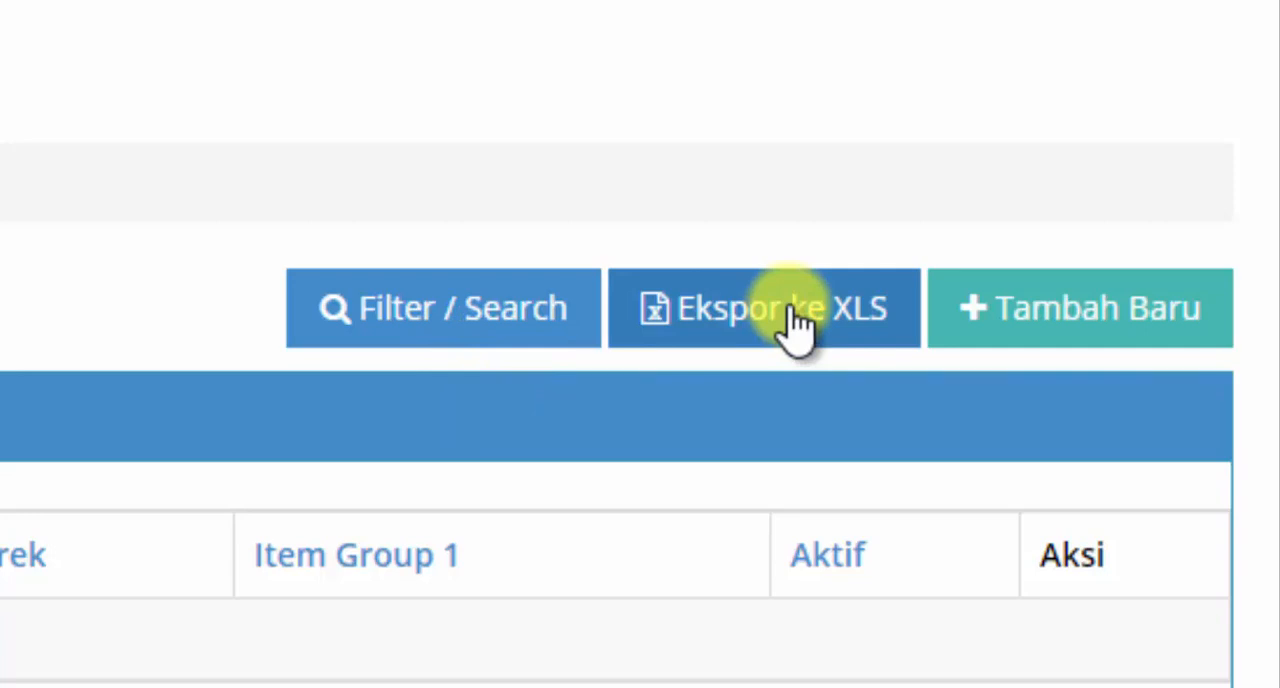
click(1020, 310)
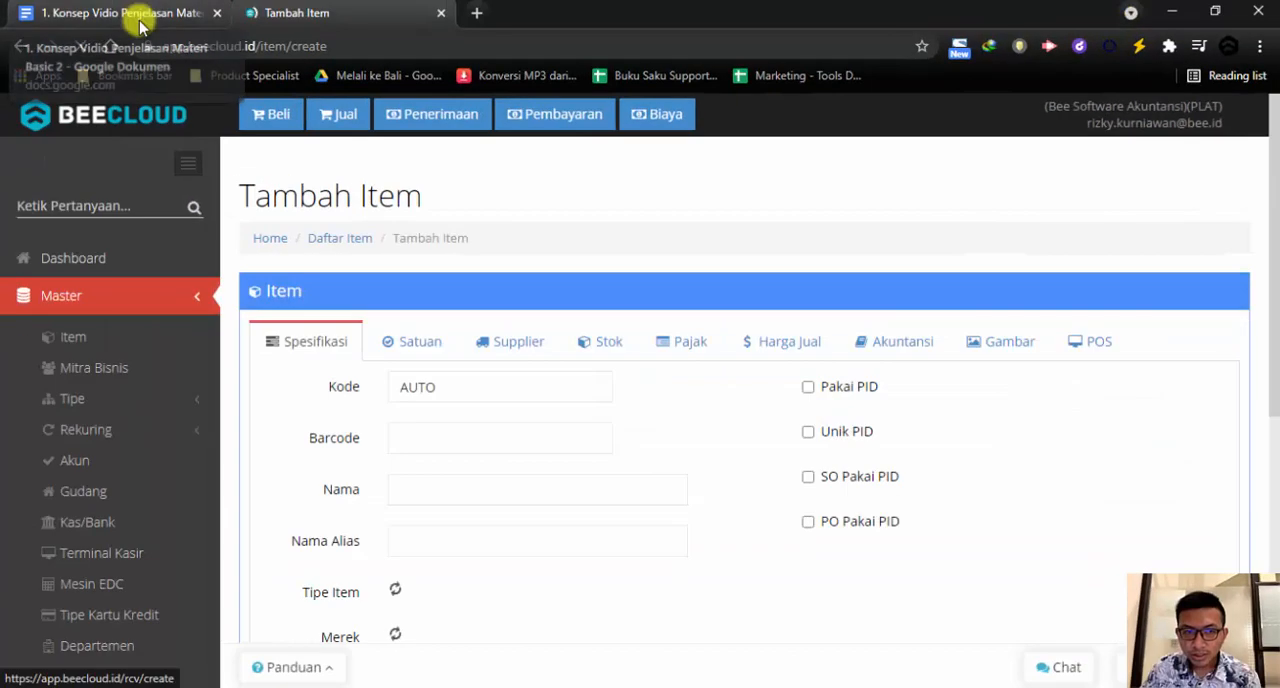
click(451, 380)
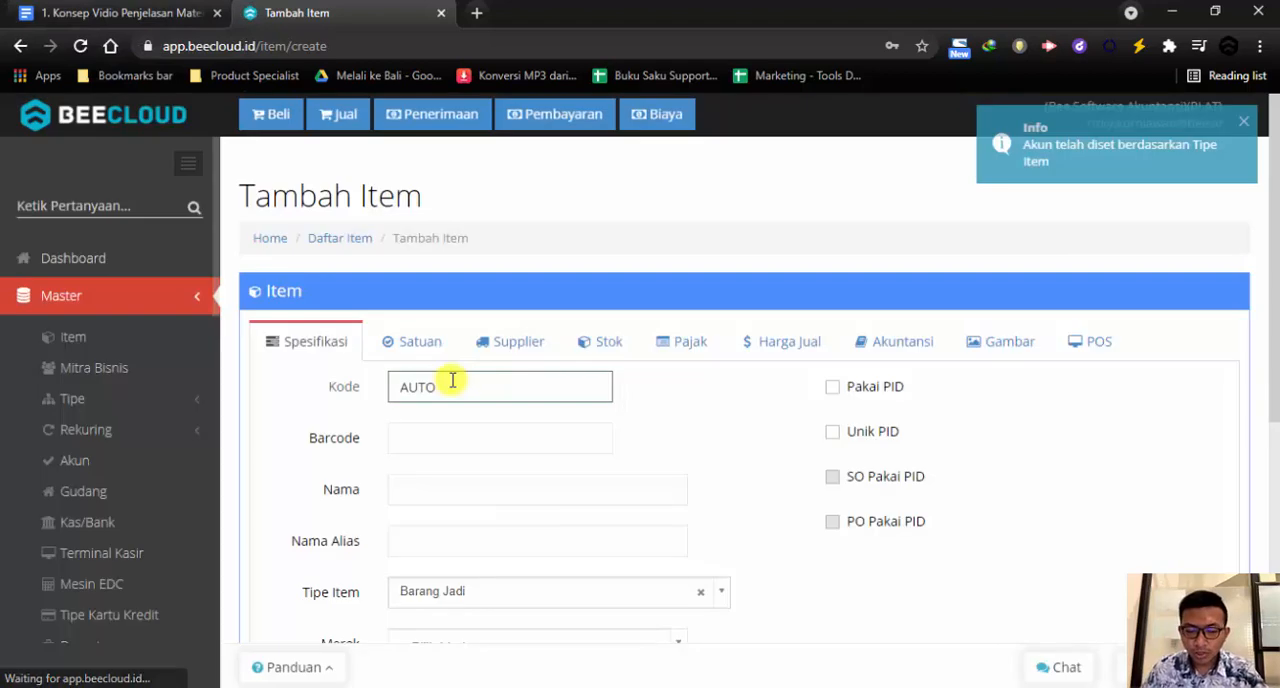
double_click(452, 380)
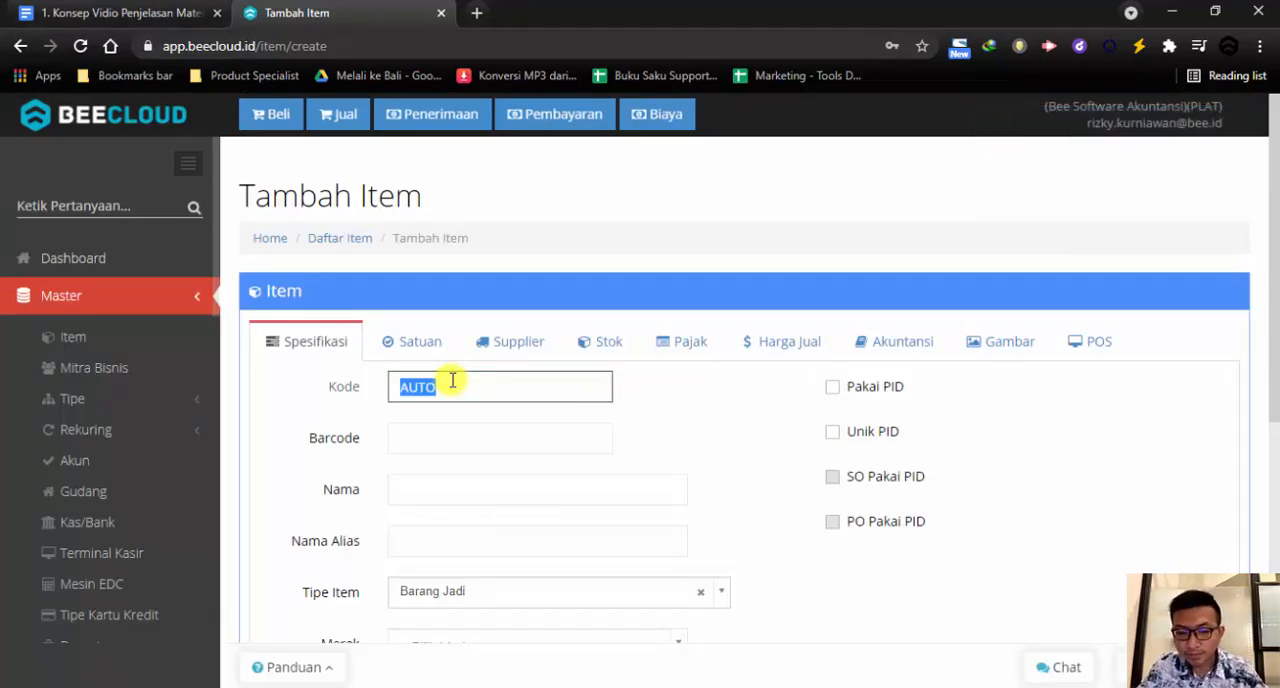
key(Tab)
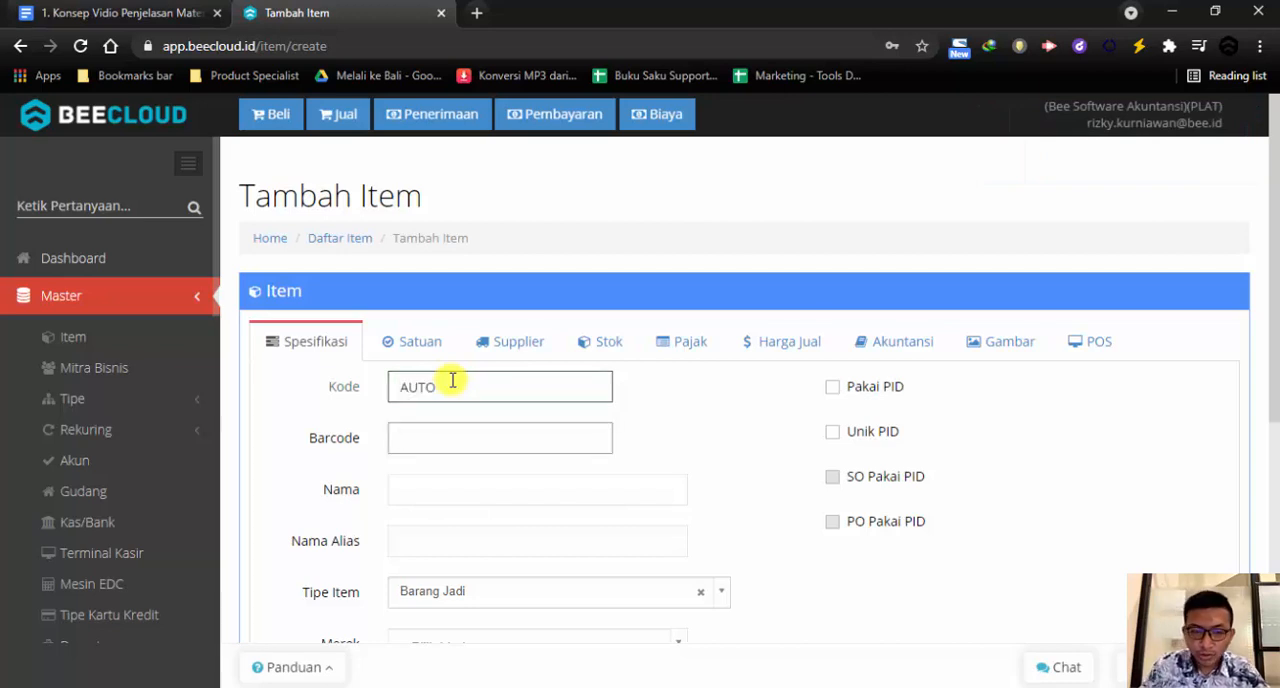
click(129, 12)
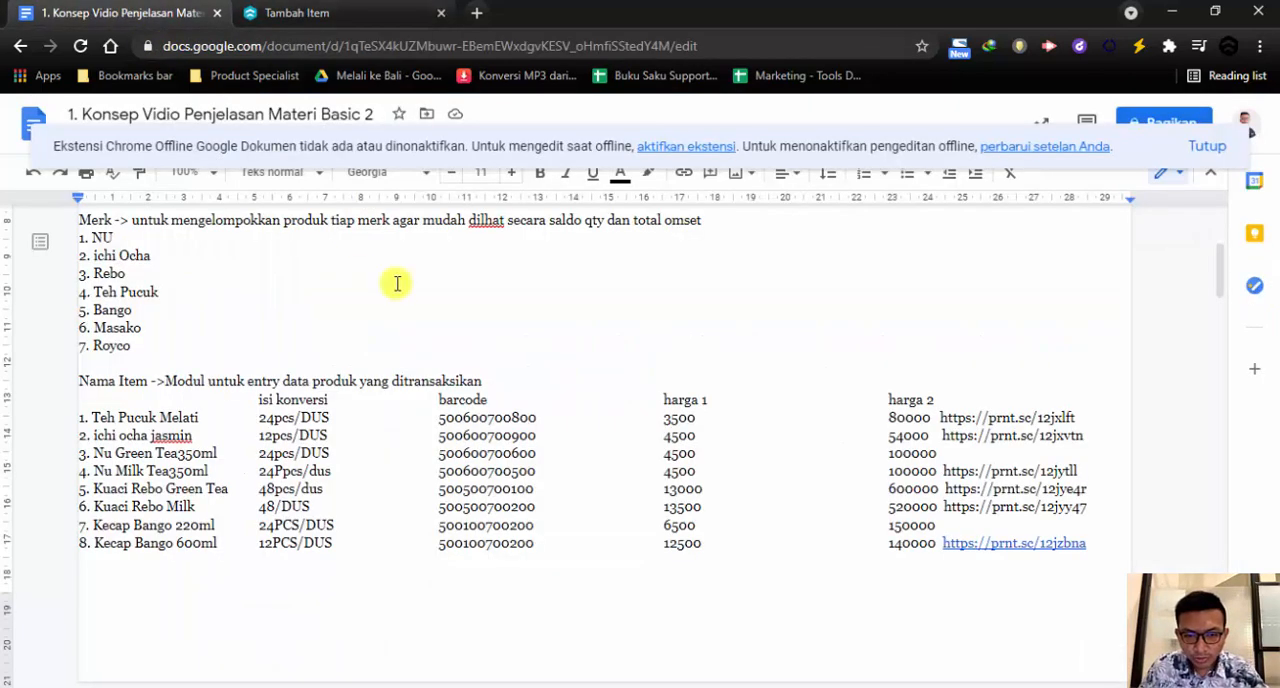
double_click(468, 420)
key(ctrl+c)
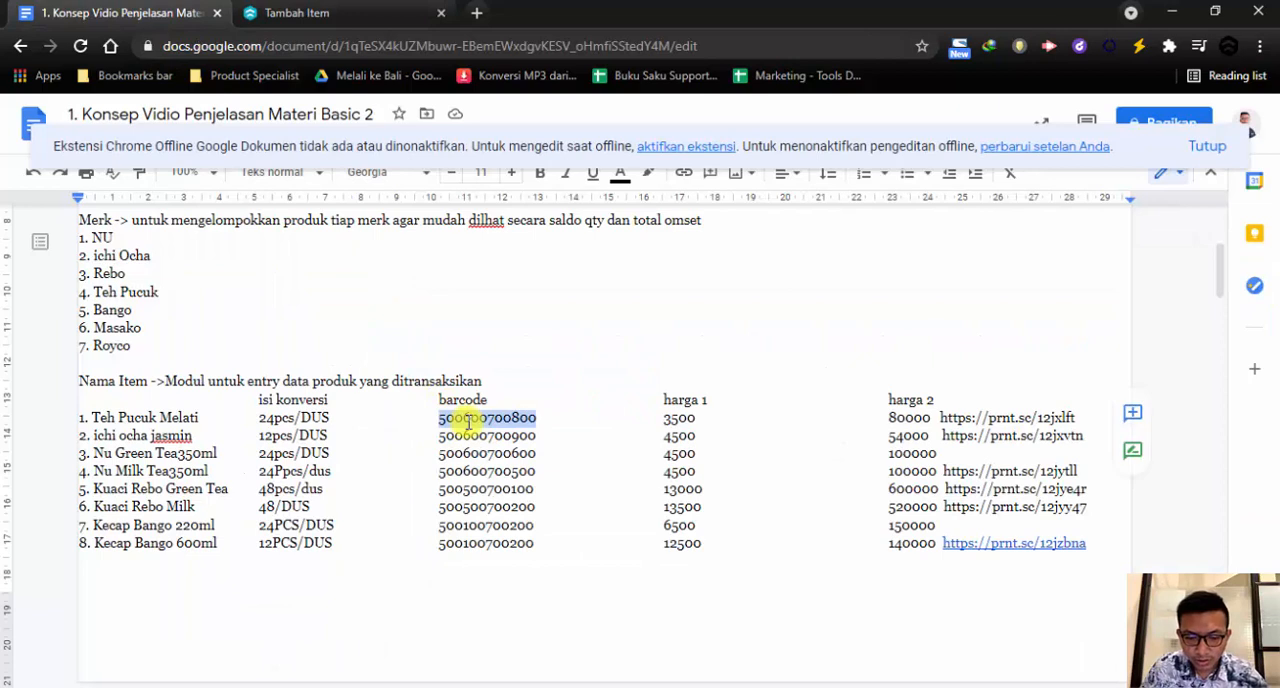
click(400, 14)
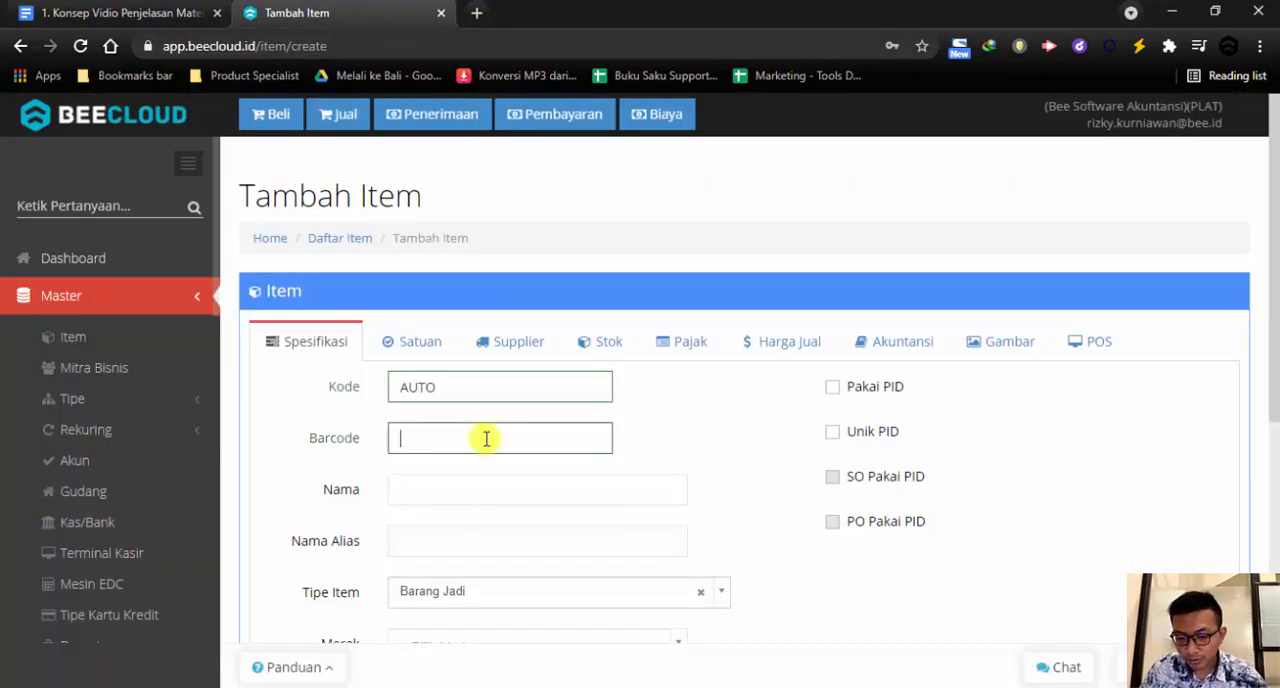
key(ctrl+v)
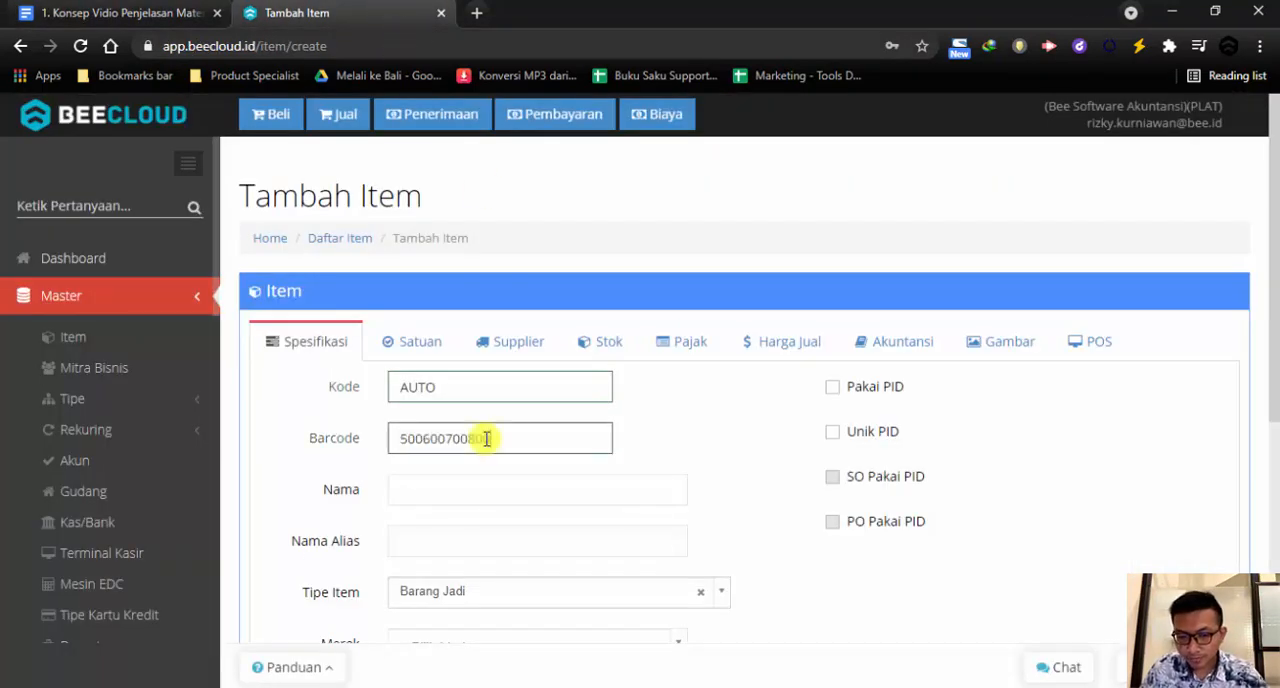
Copy the item name Teh Pucuk Melati from the Google Docs plan and paste it as the new Beecloud item's name
click(492, 500)
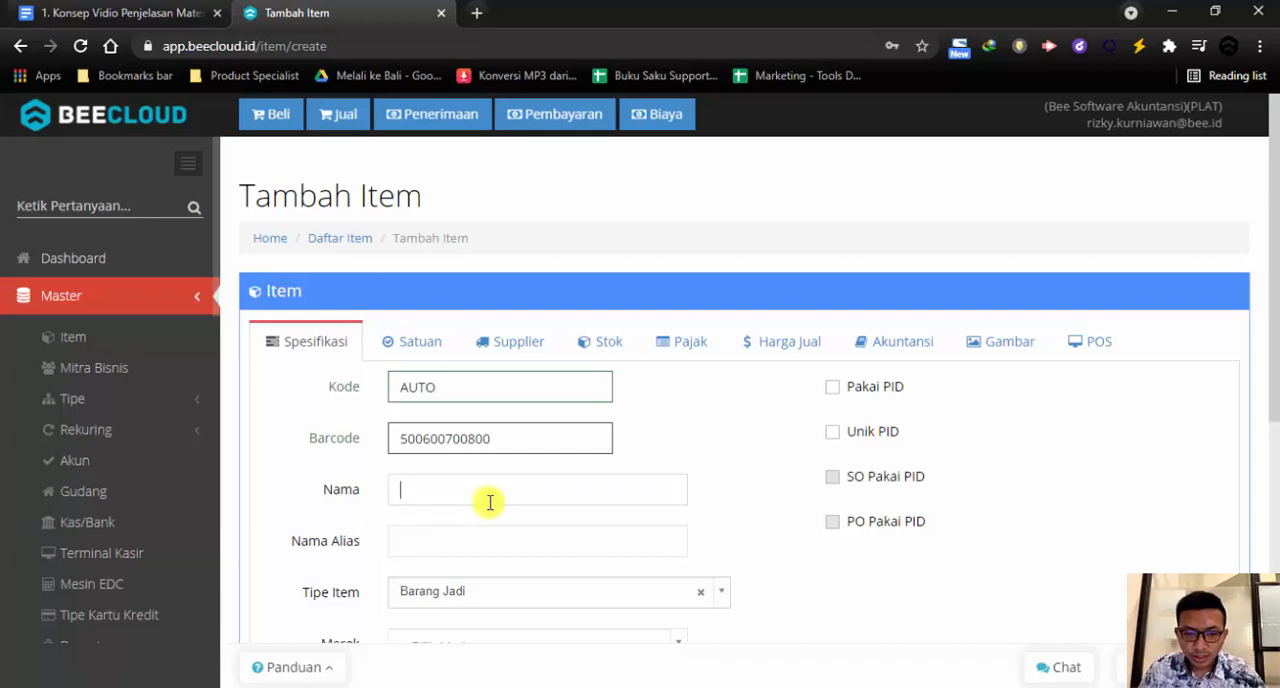
click(110, 13)
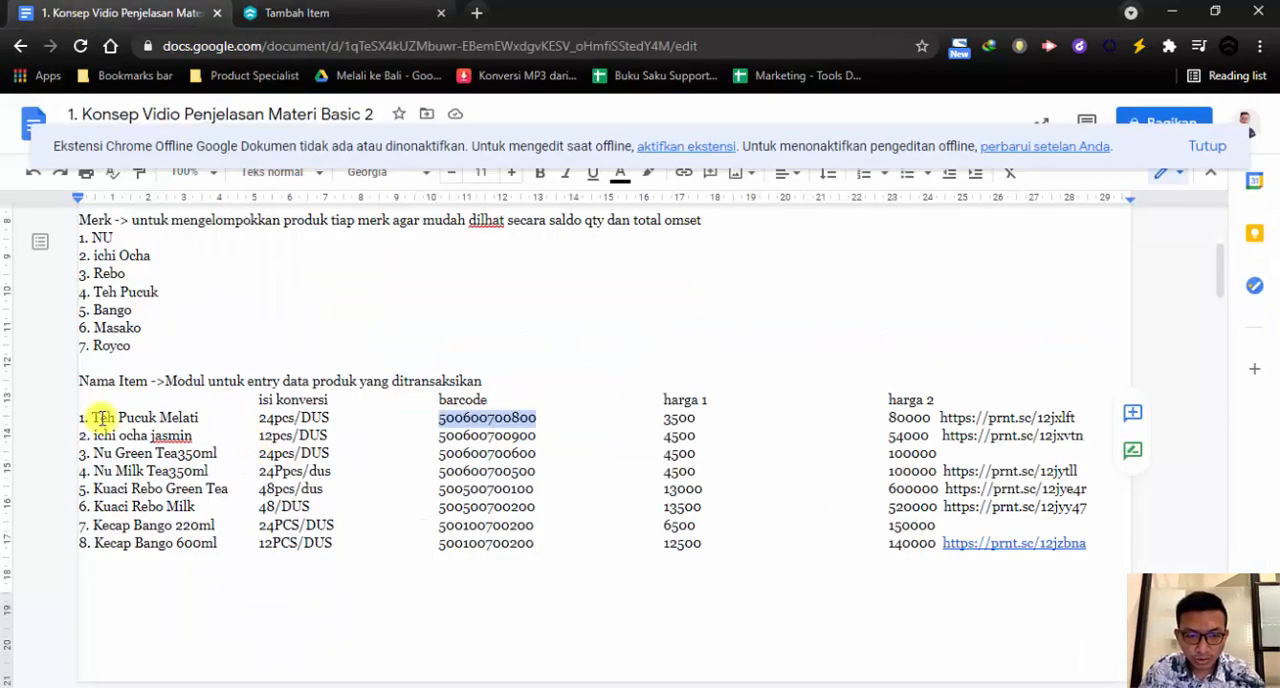
drag(91, 417, 200, 422)
key(ctrl+c)
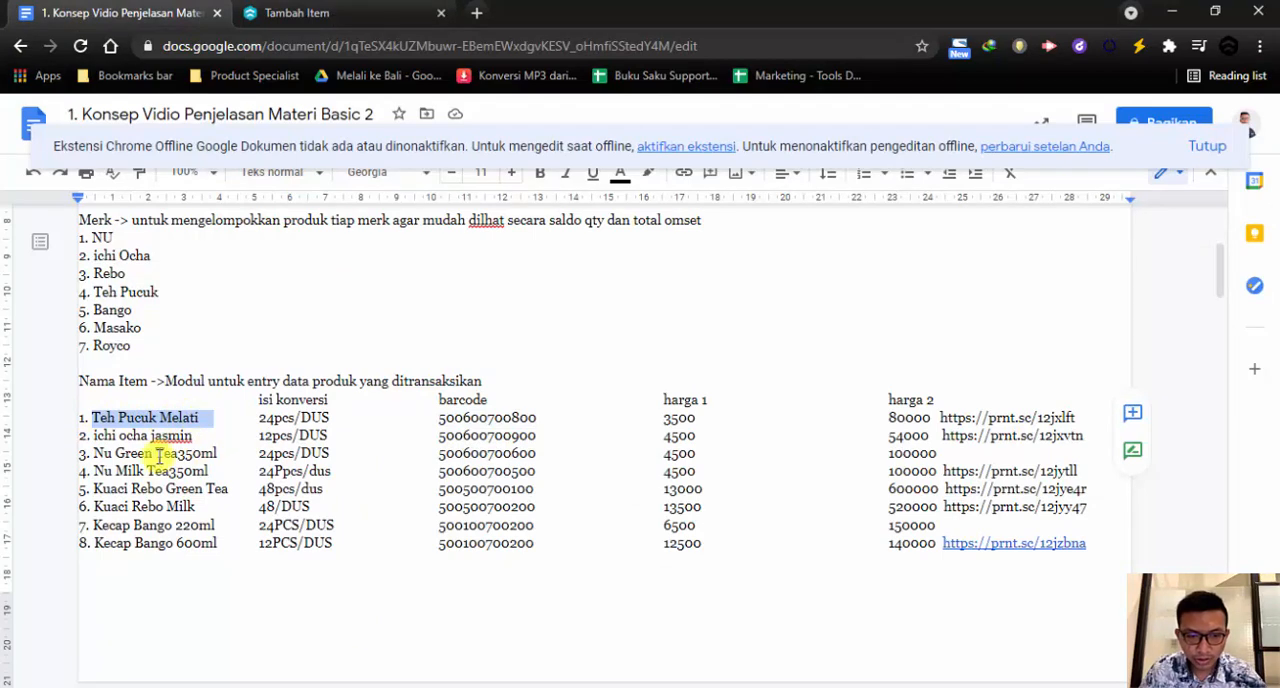
click(322, 28)
click(466, 490)
key(ctrl+v)
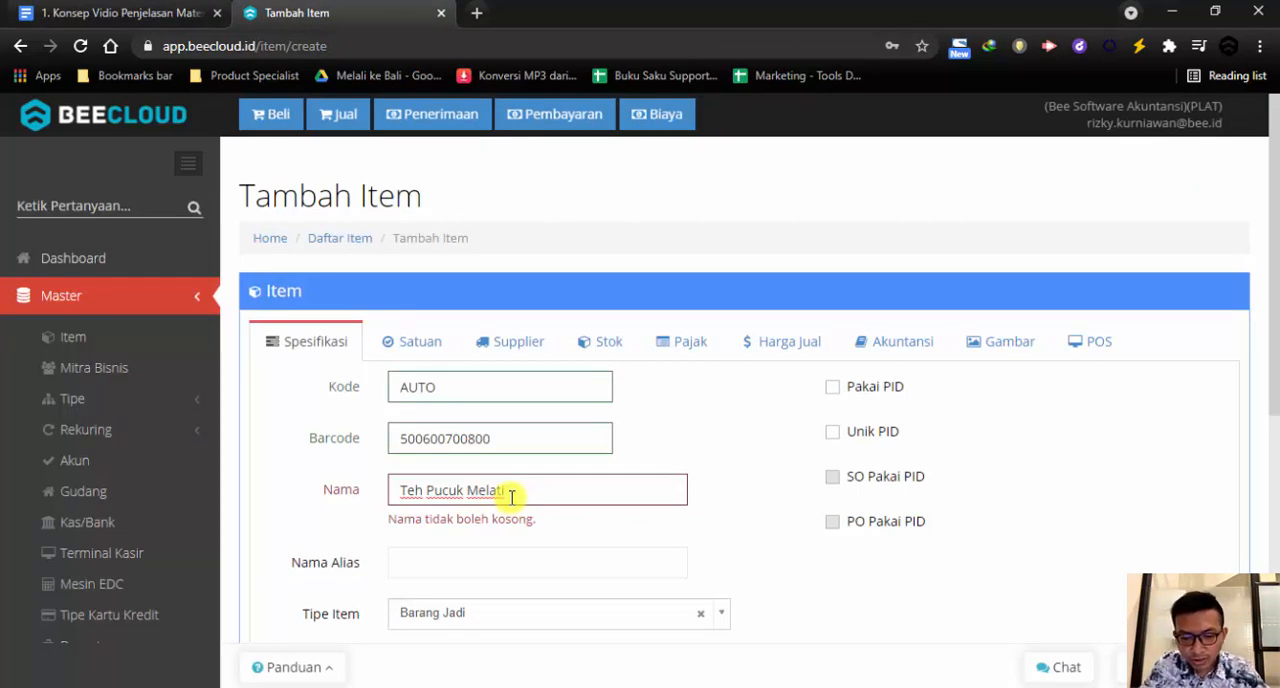
Append the size to the item name so that it reads Teh Pucuk Melati 250ML
text(350Ml)
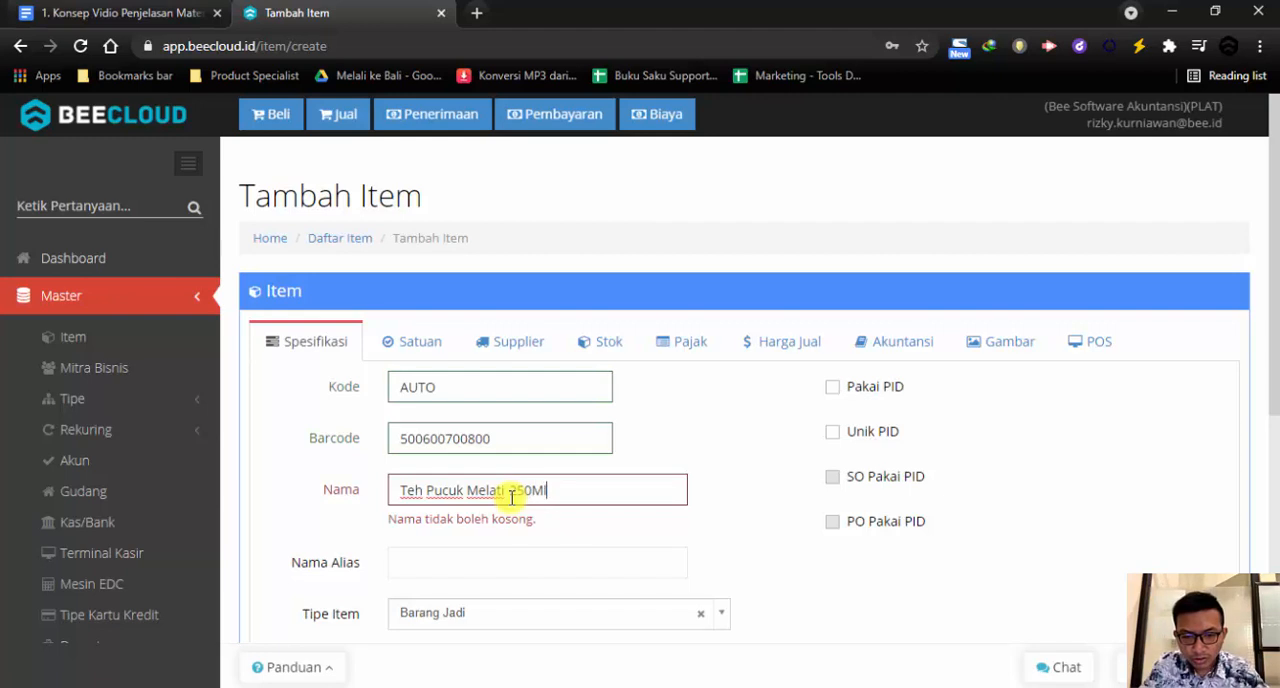
key(BackSpace)
text(l)
text(L)
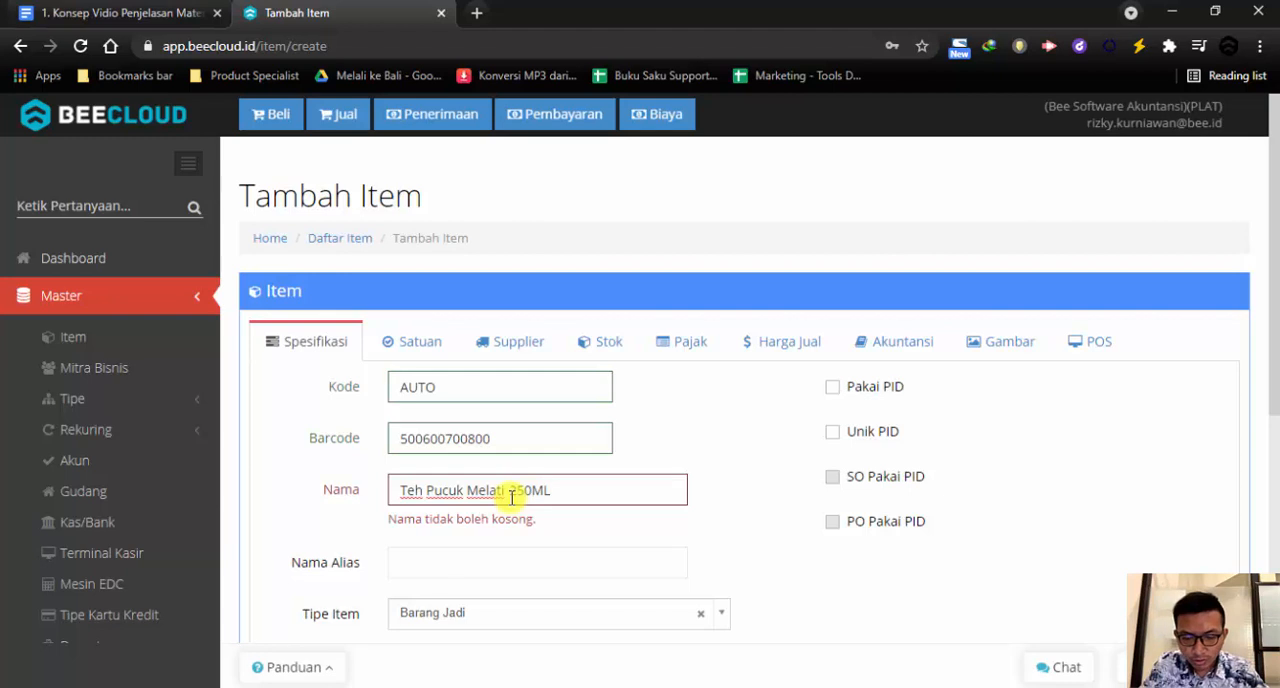
drag(512, 496, 551, 494)
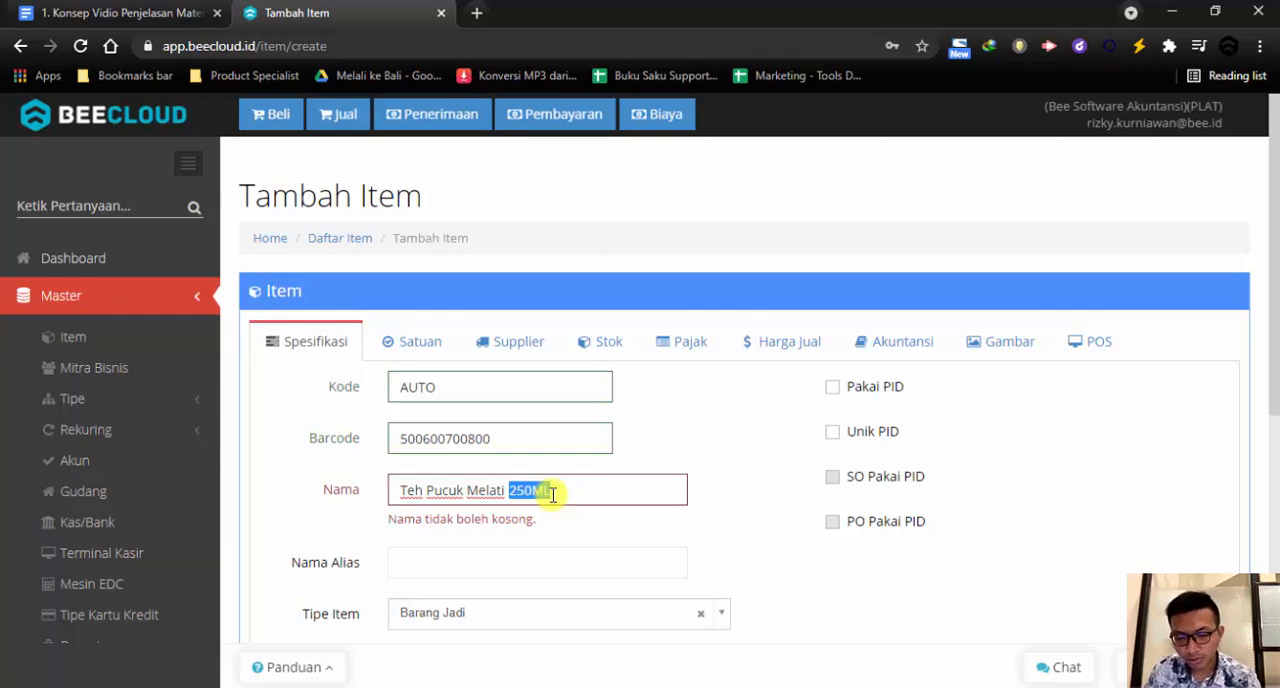
scroll(552, 494, down, 1)
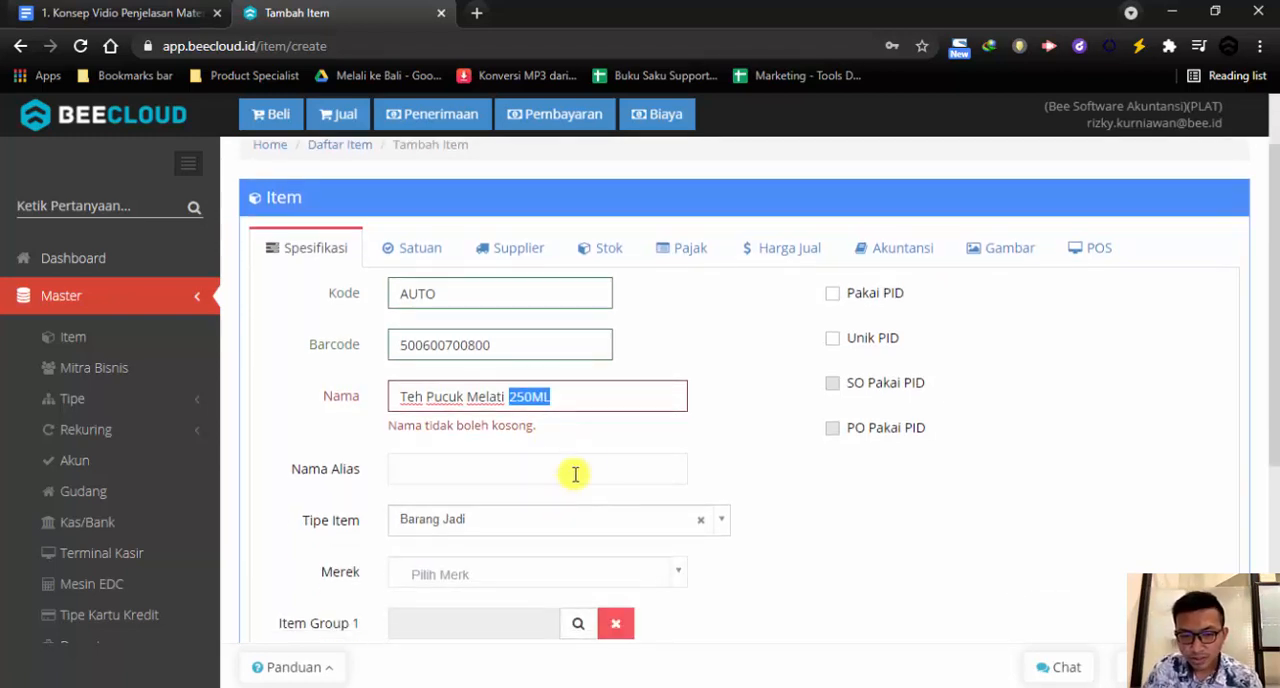
click(584, 440)
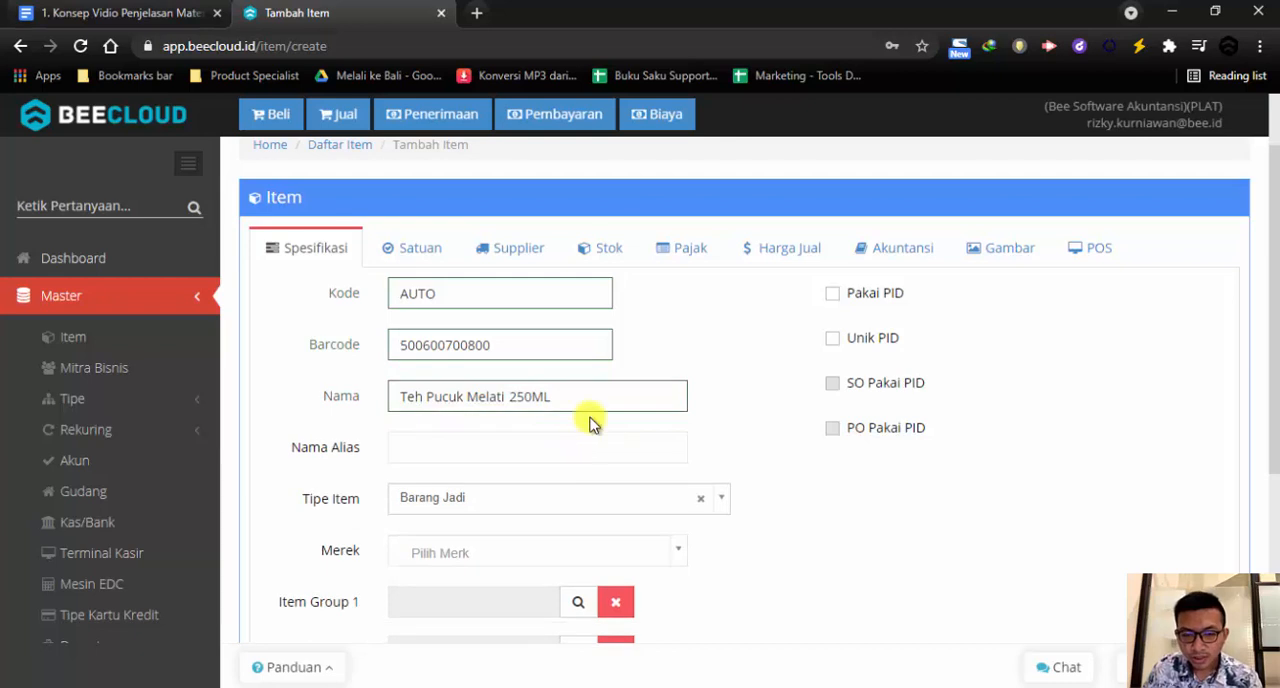
drag(586, 393, 398, 394)
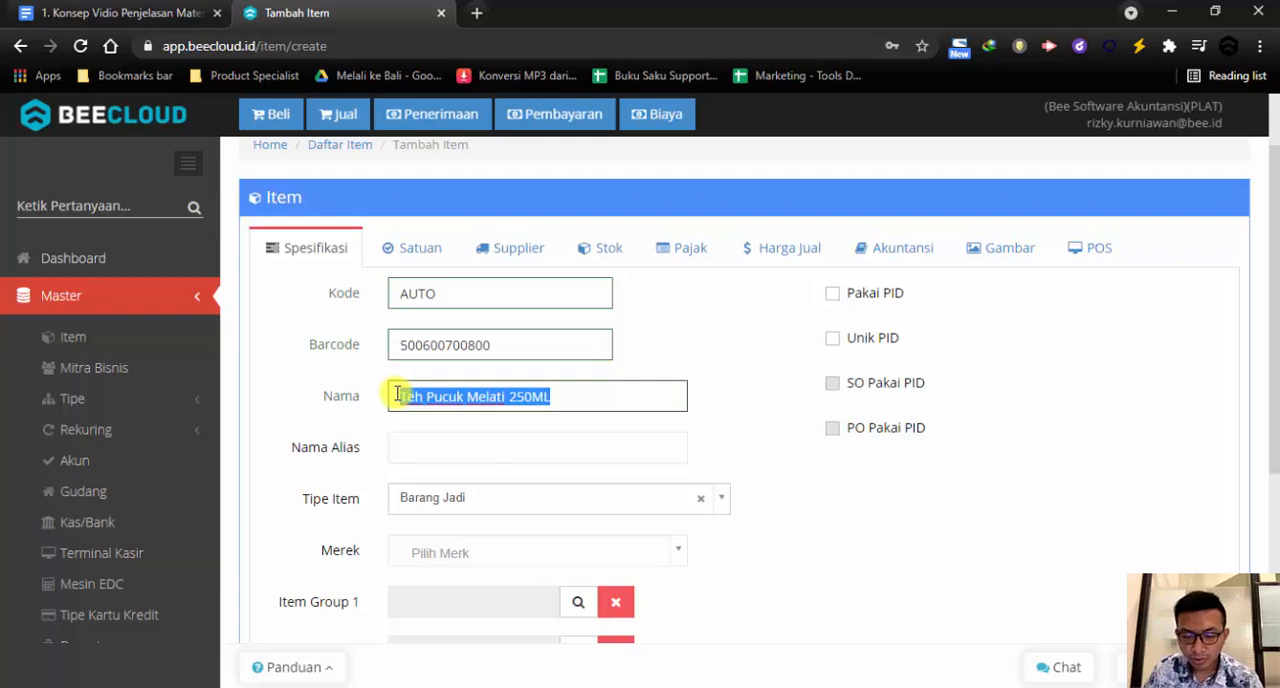
drag(398, 394, 391, 394)
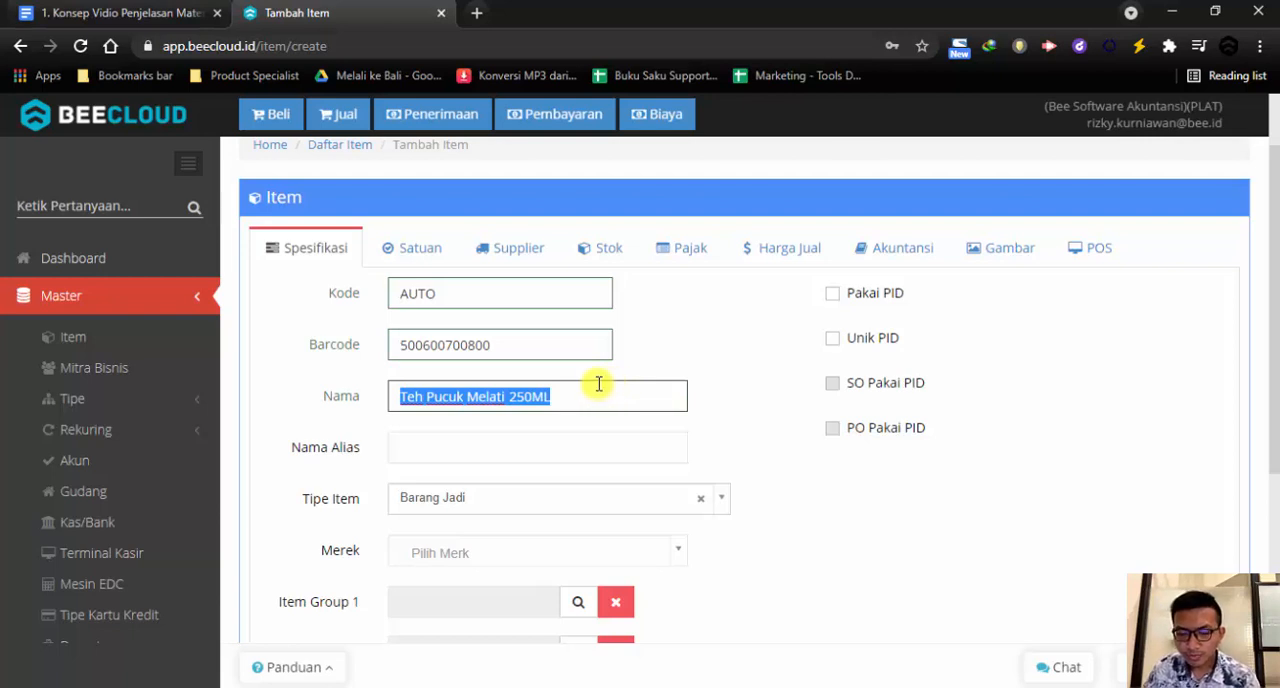
Copy the full item name Teh Pucuk Melati 250ML into the alias name
drag(288, 446, 357, 443)
click(430, 452)
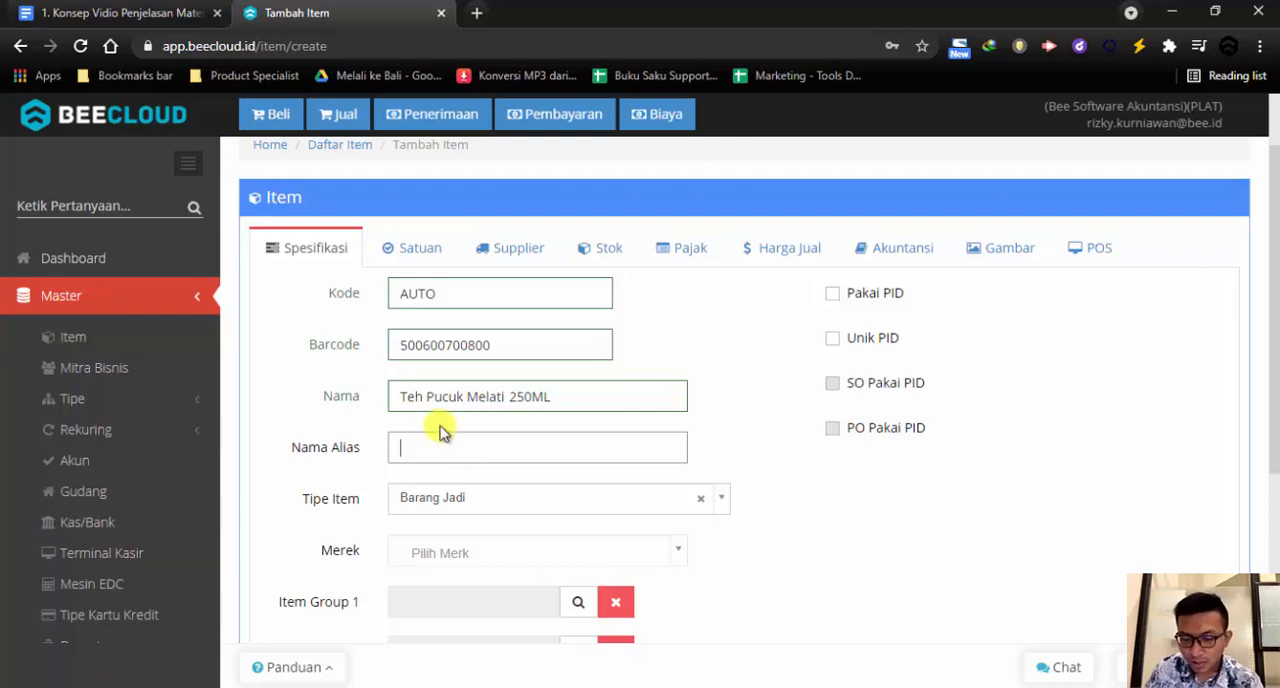
drag(551, 396, 403, 446)
key(ctrl+c)
click(423, 452)
key(ctrl+v)
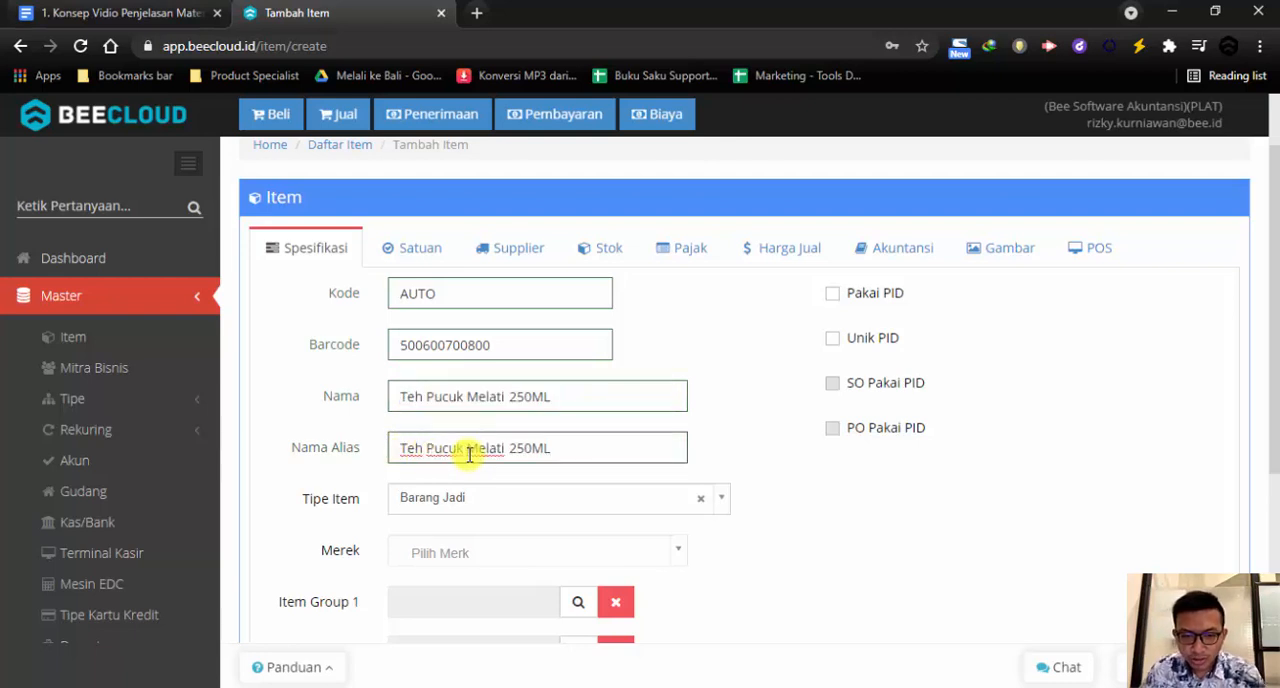
Remove the 250ML size from the alias name, leaving Teh Pucuk Melati
double_click(476, 452)
drag(508, 450, 571, 450)
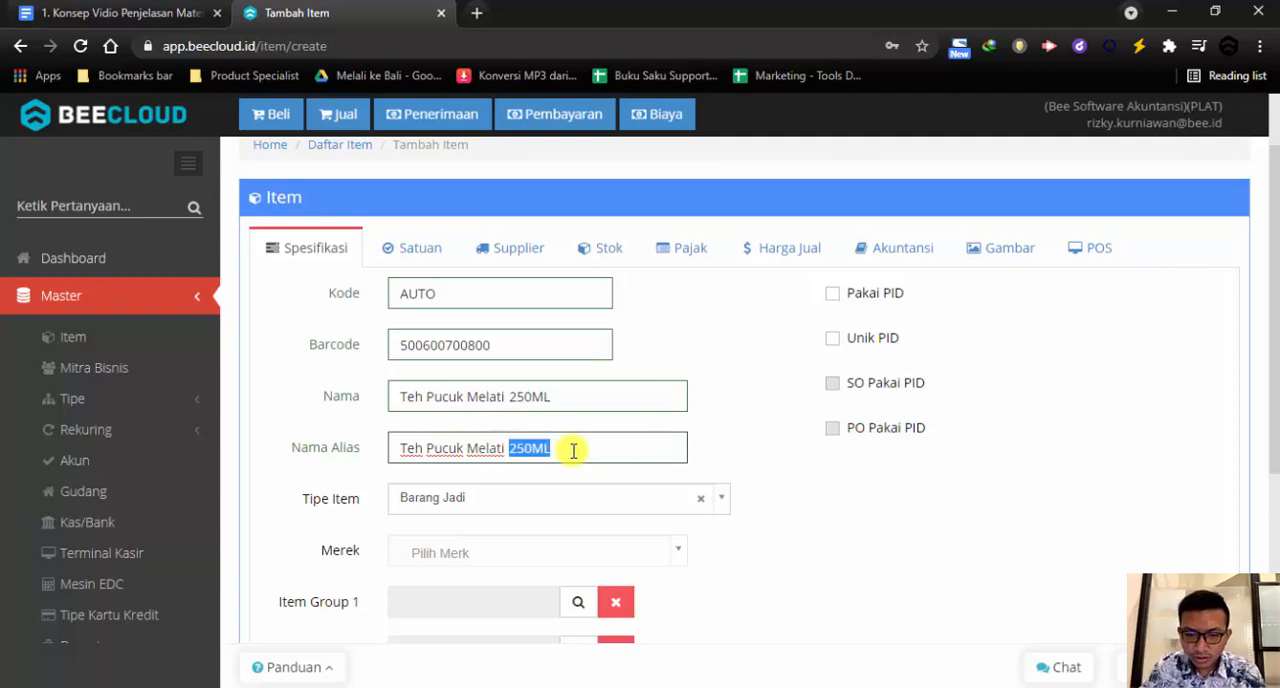
click(573, 451)
key(BackSpace)
key(BackSpace)
key(BackSpace)
key(BackSpace)
key(BackSpace)
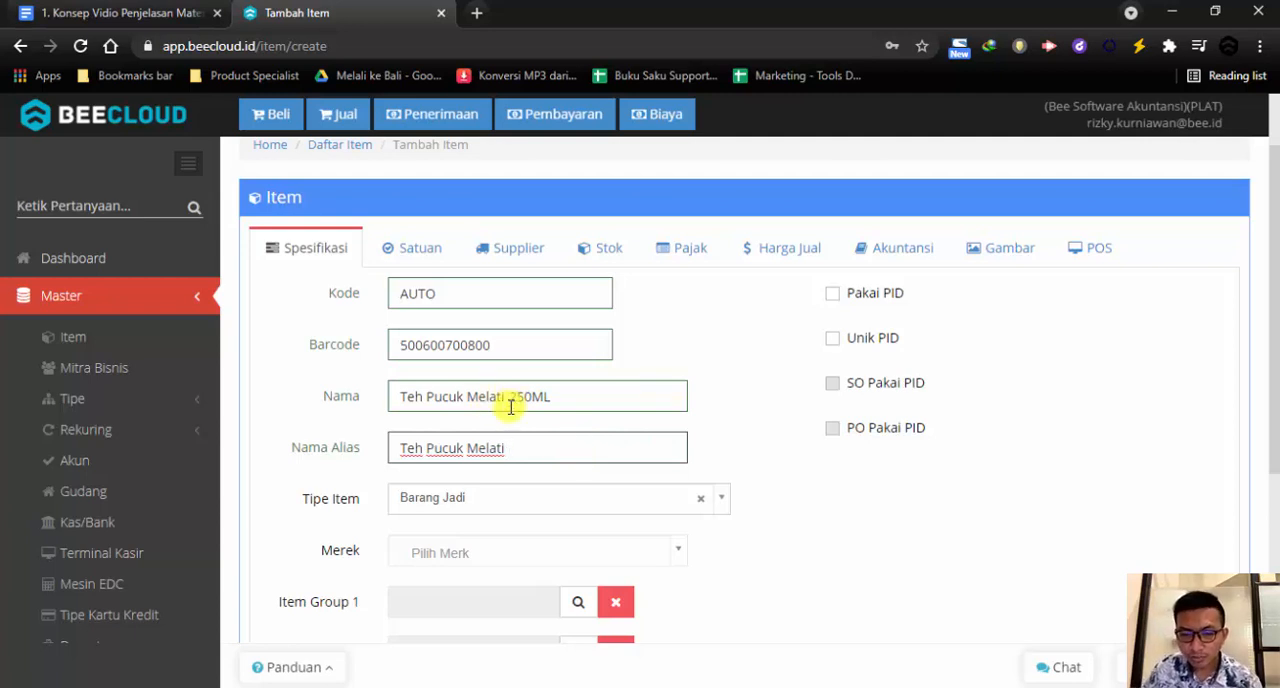
Choose Barang Jadi as the item type and assign the brand Teh Pucuk
drag(510, 400, 549, 403)
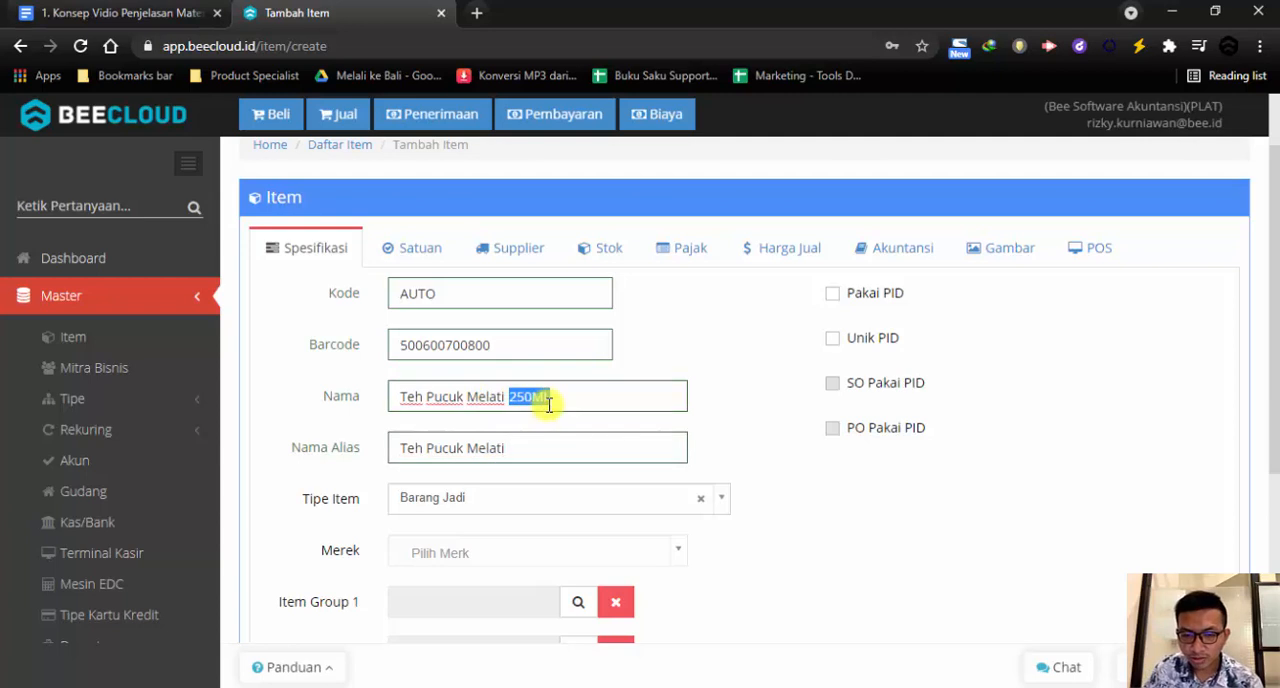
double_click(491, 396)
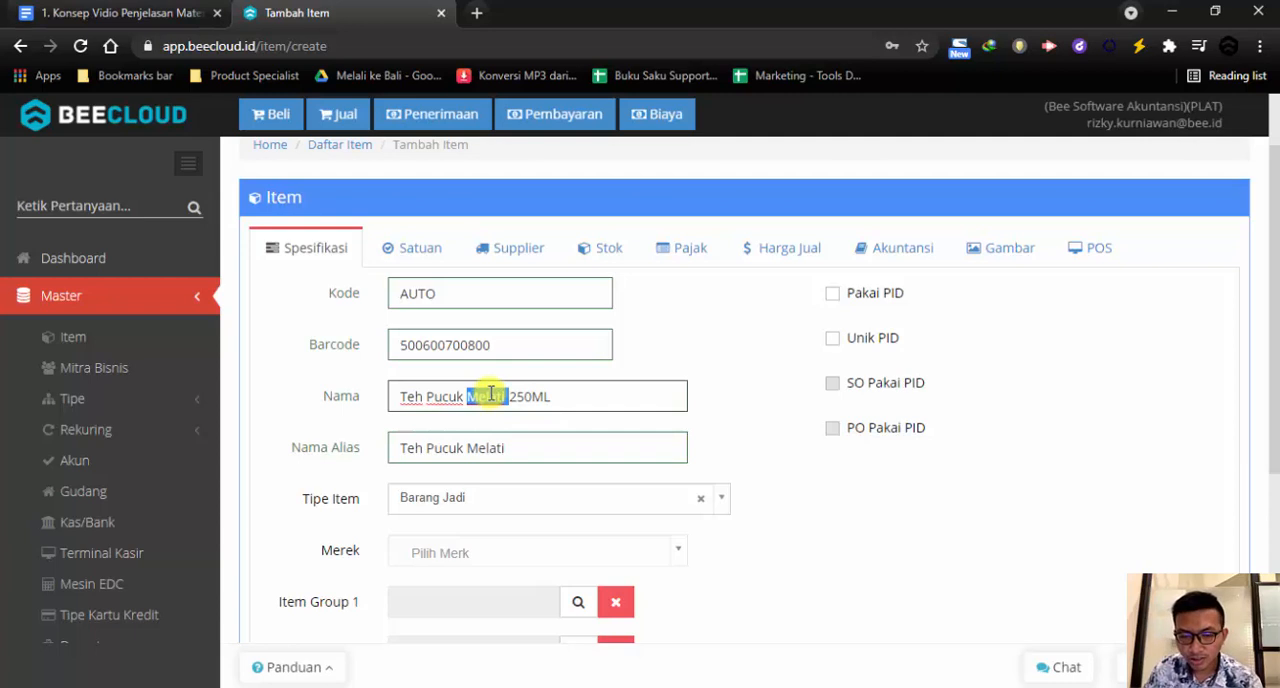
click(472, 502)
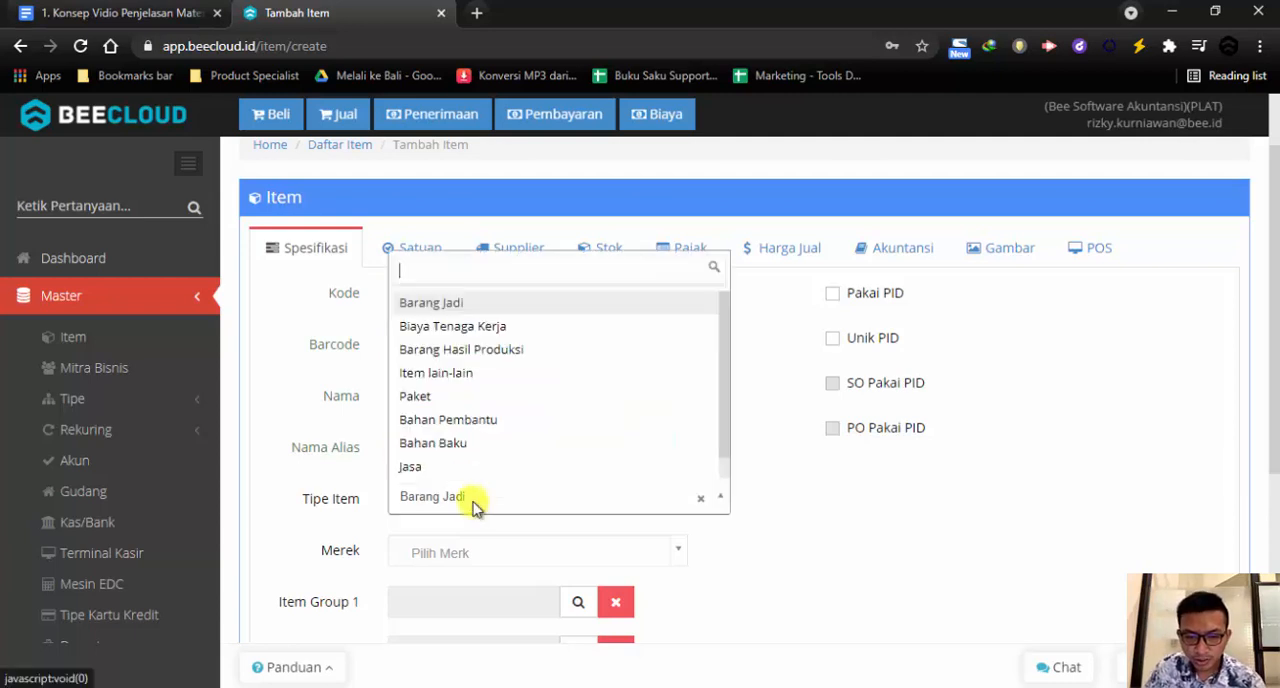
click(461, 304)
click(512, 558)
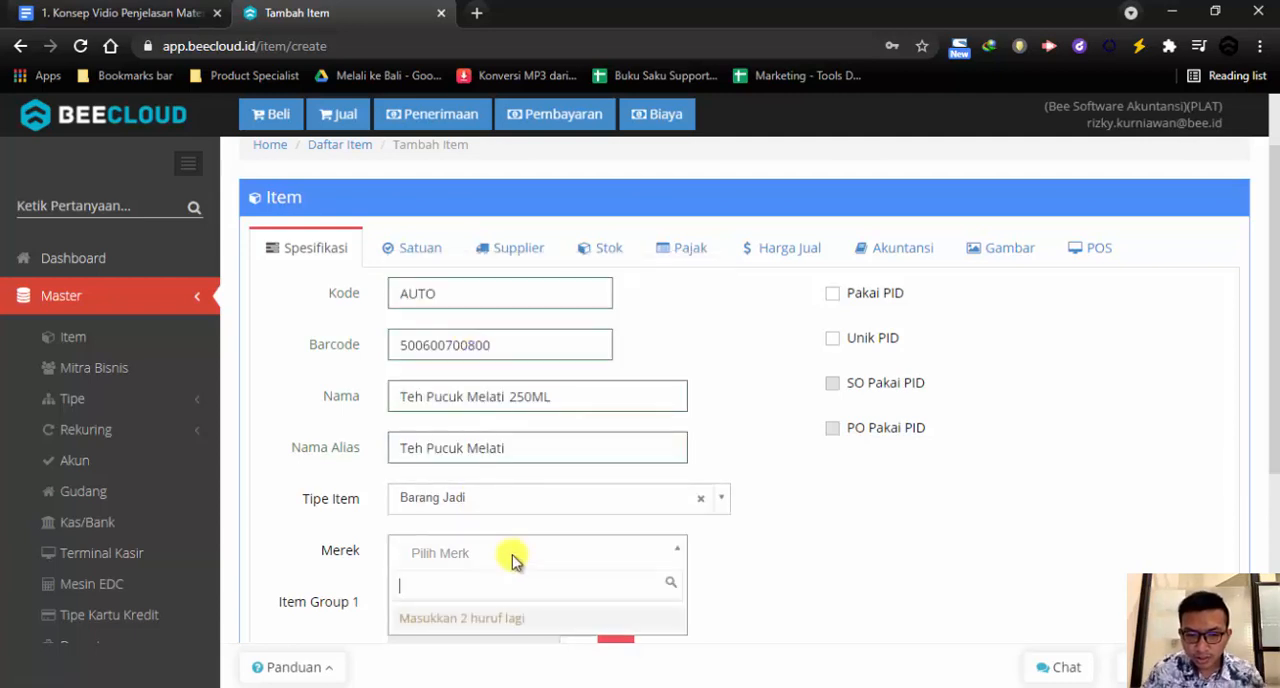
text(teh)
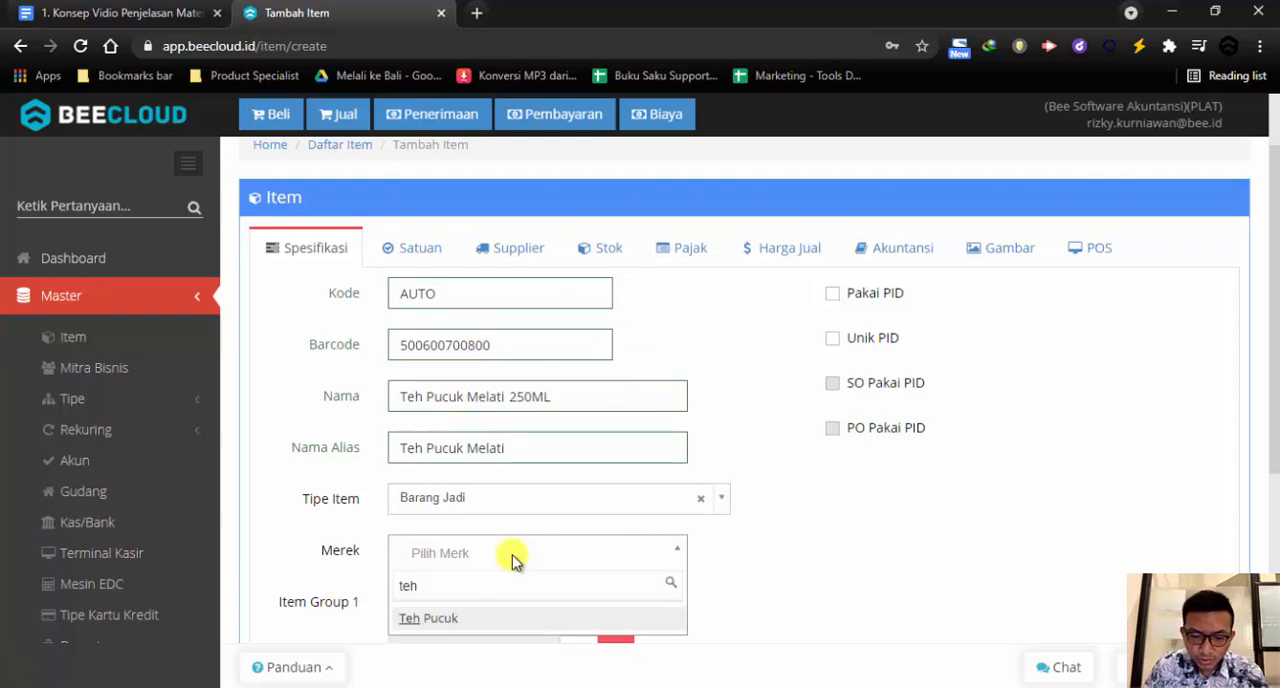
click(442, 619)
Assign Item Group 1 to the Manis subgroup under Minuman
scroll(580, 515, down, 2)
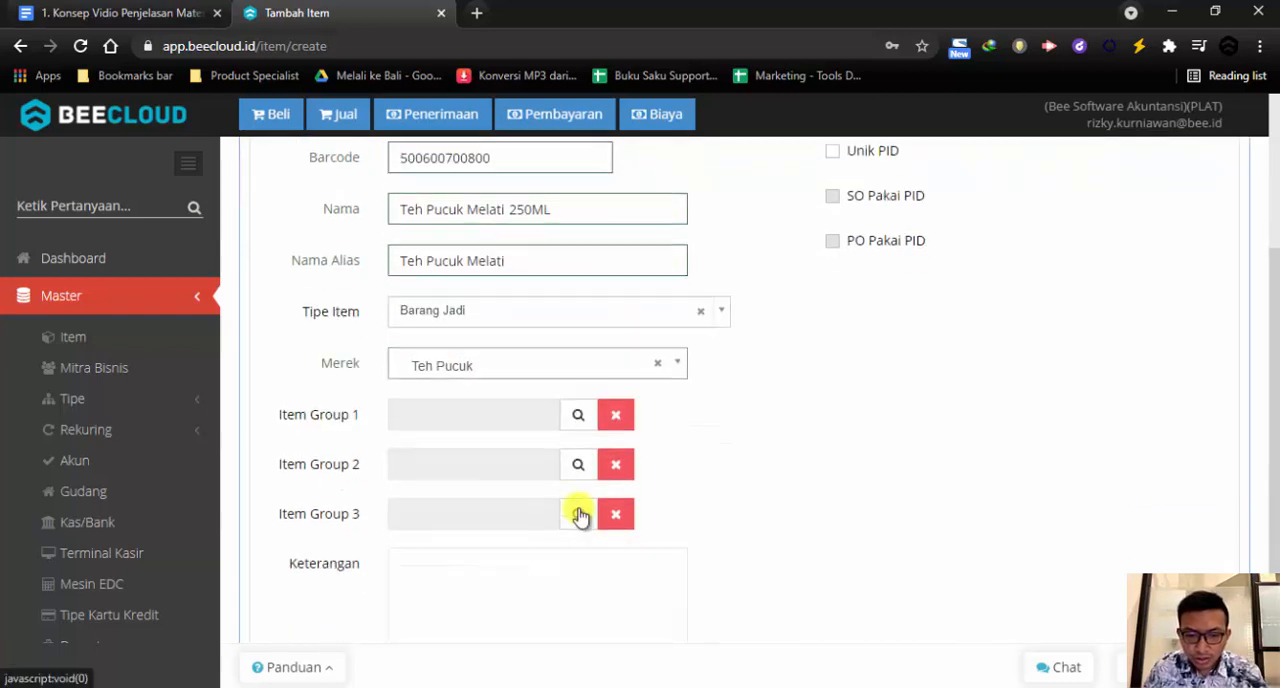
click(577, 416)
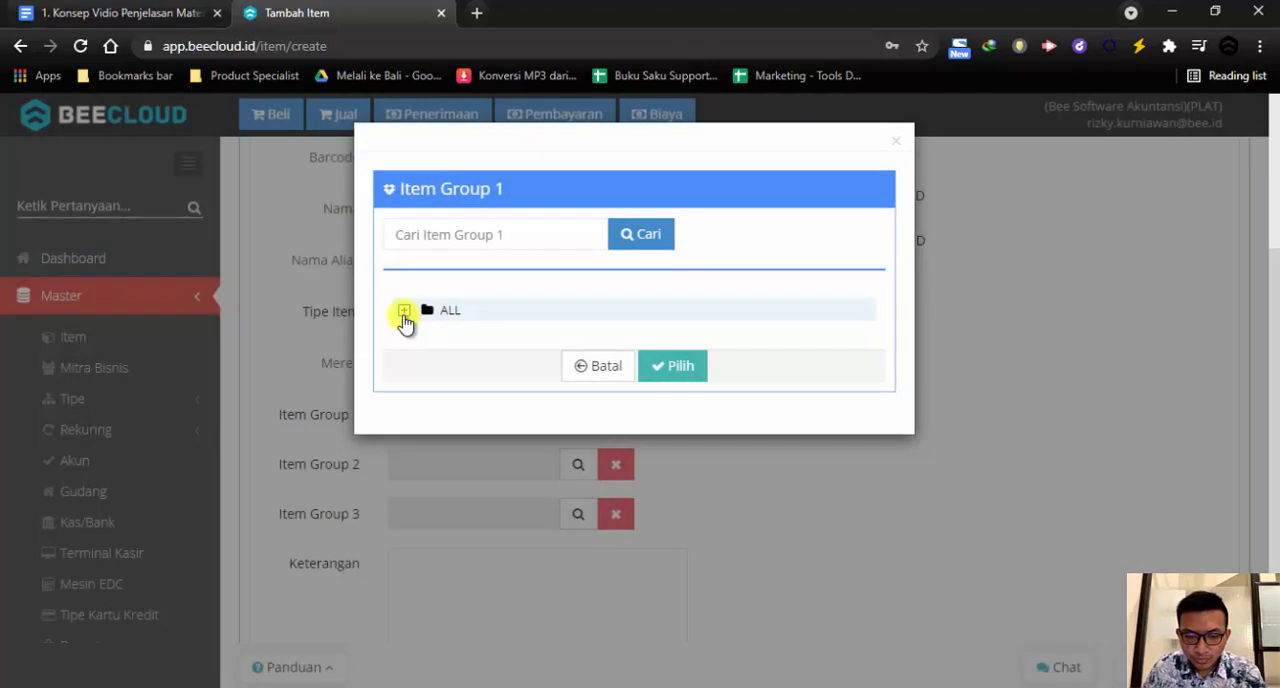
click(404, 311)
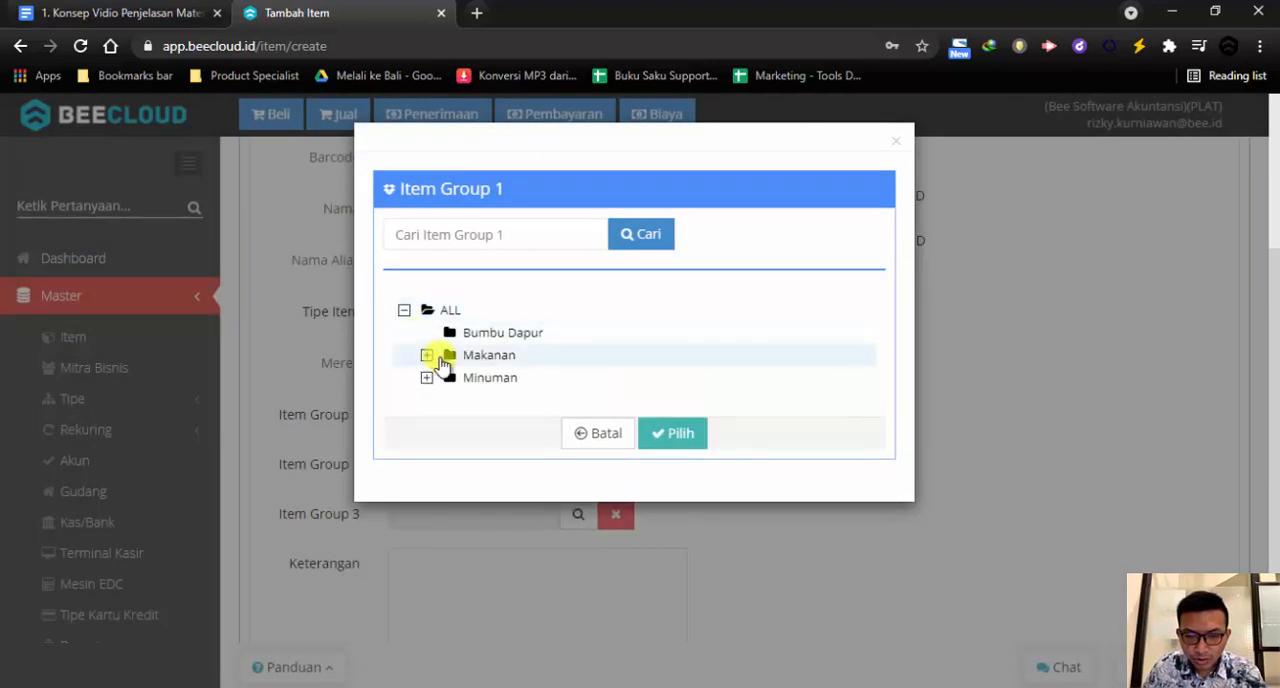
click(427, 378)
click(512, 425)
click(668, 479)
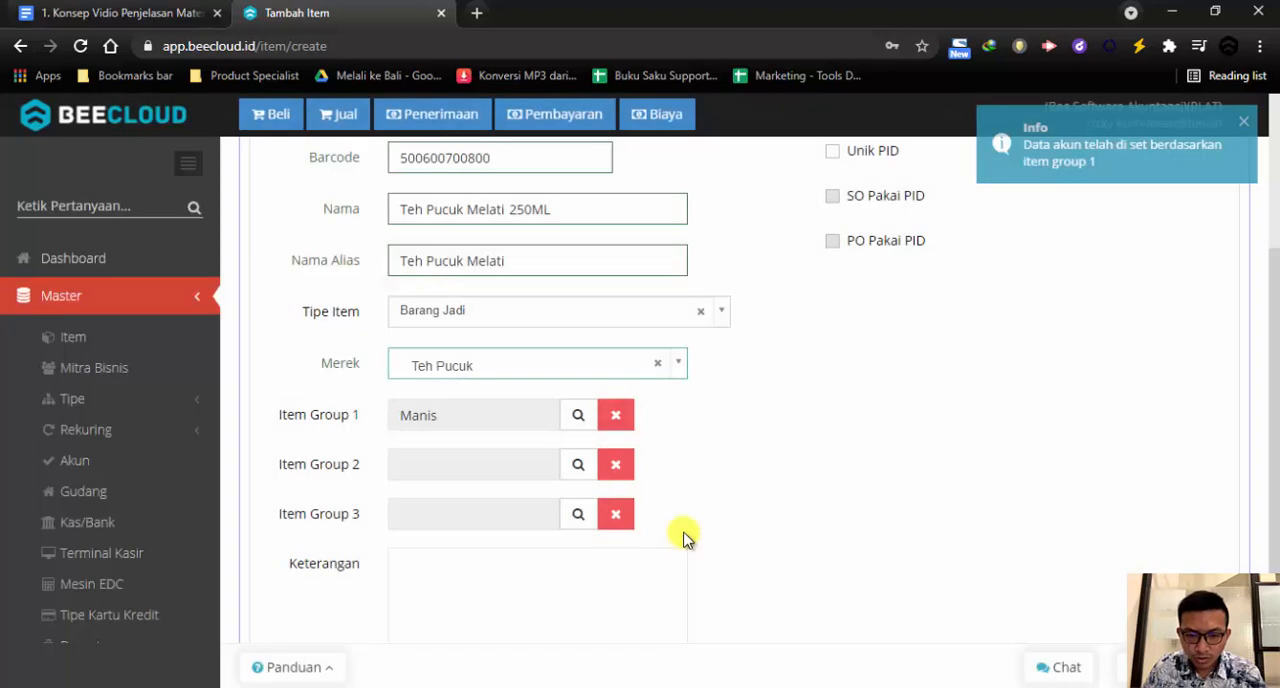
Review the remaining specification fields, including the other item groups, the description and the active setting, leaving the description empty
scroll(686, 534, up, 1)
scroll(597, 537, down, 2)
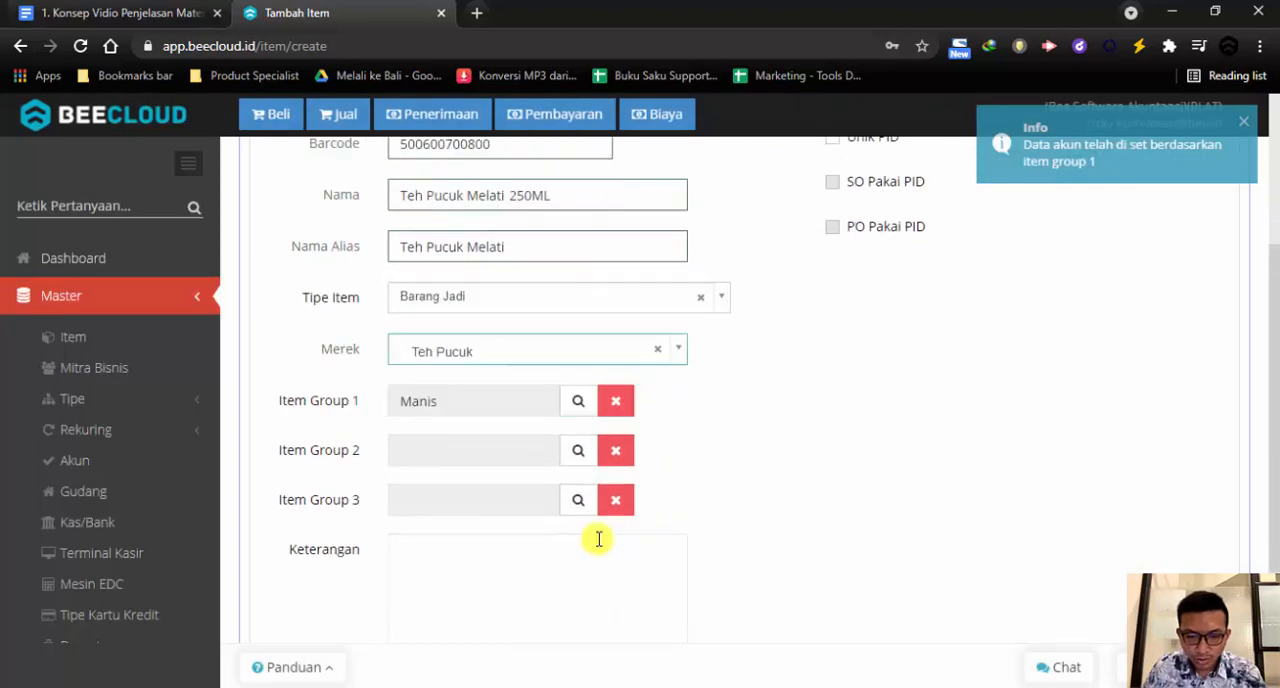
scroll(422, 529, up, 1)
click(465, 568)
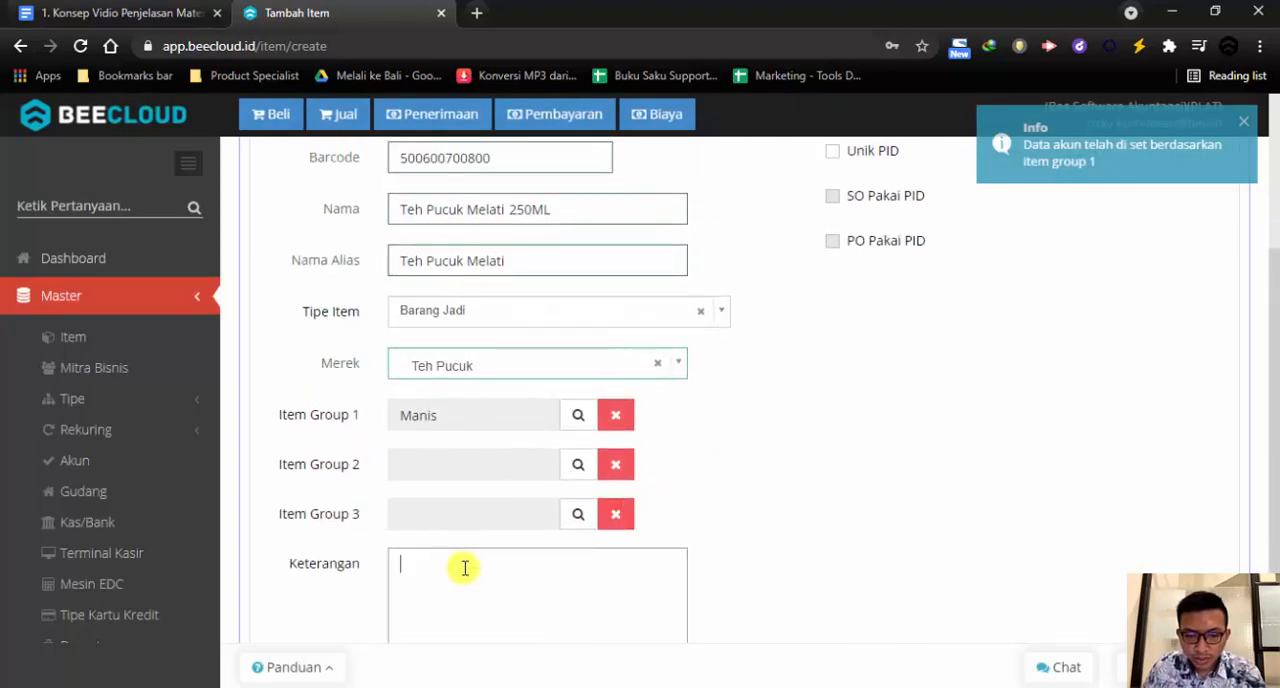
scroll(465, 568, down, 1)
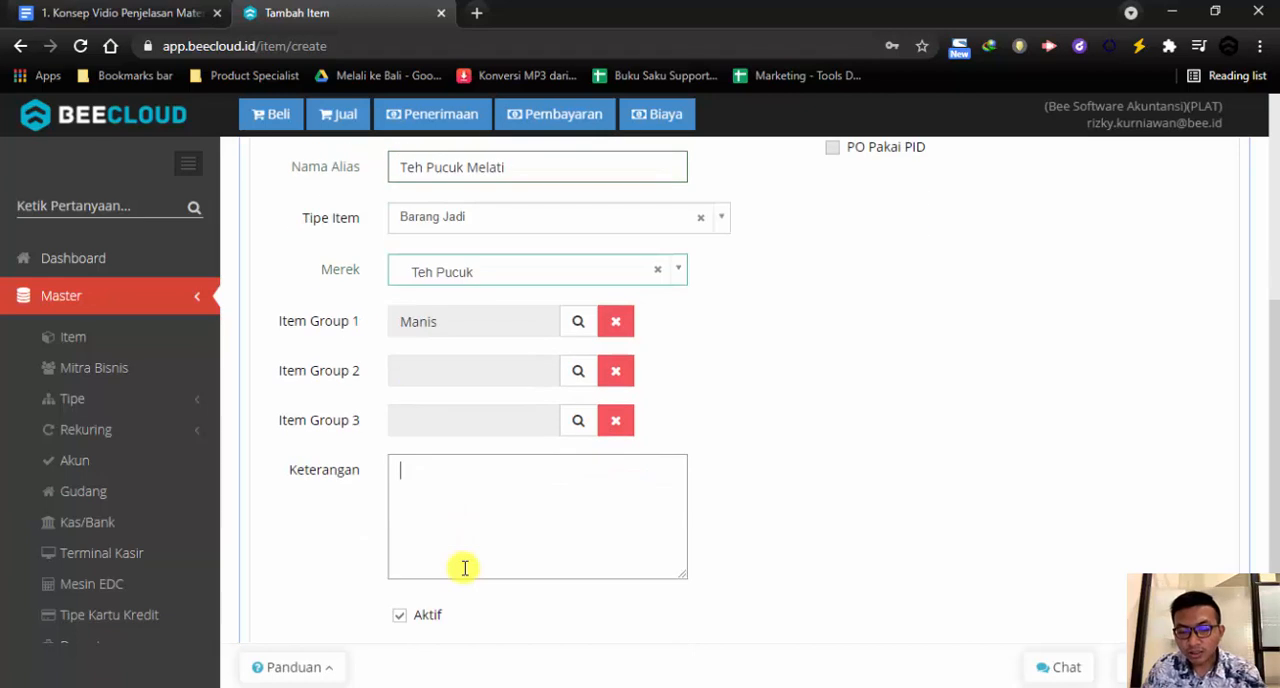
scroll(465, 568, up, 1)
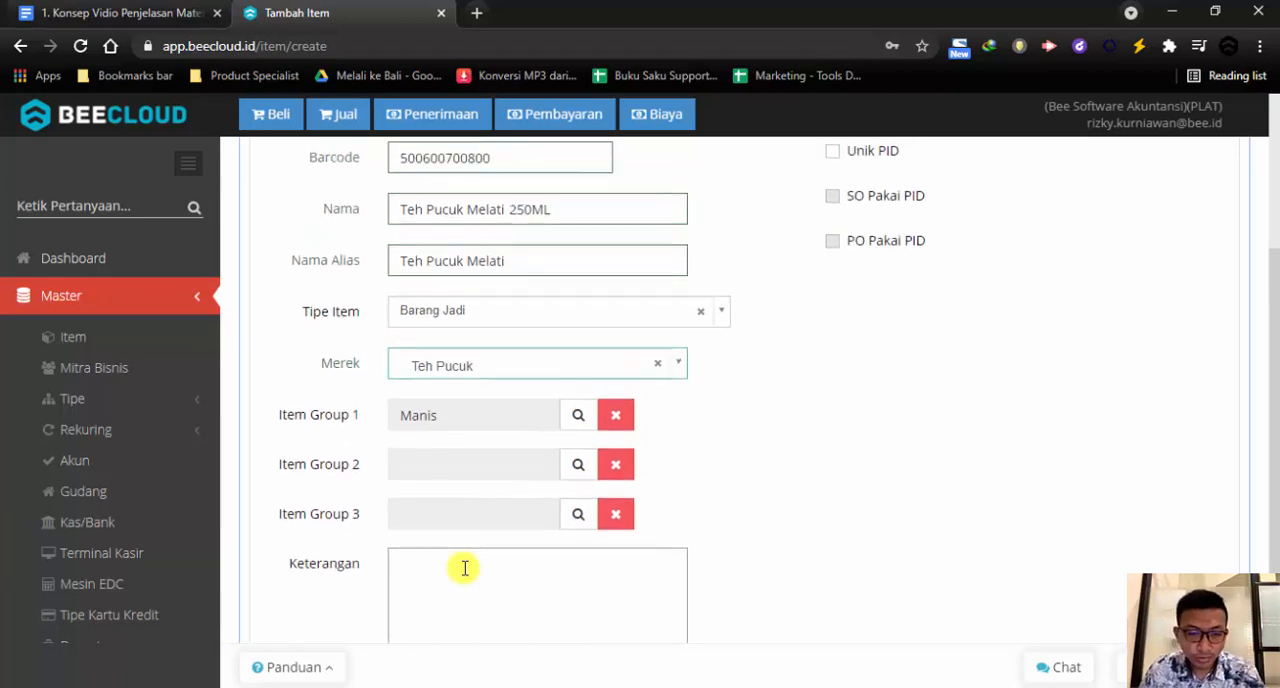
Add DUS as the item's second unit, containing 24 PCS
drag(522, 259, 402, 260)
click(360, 318)
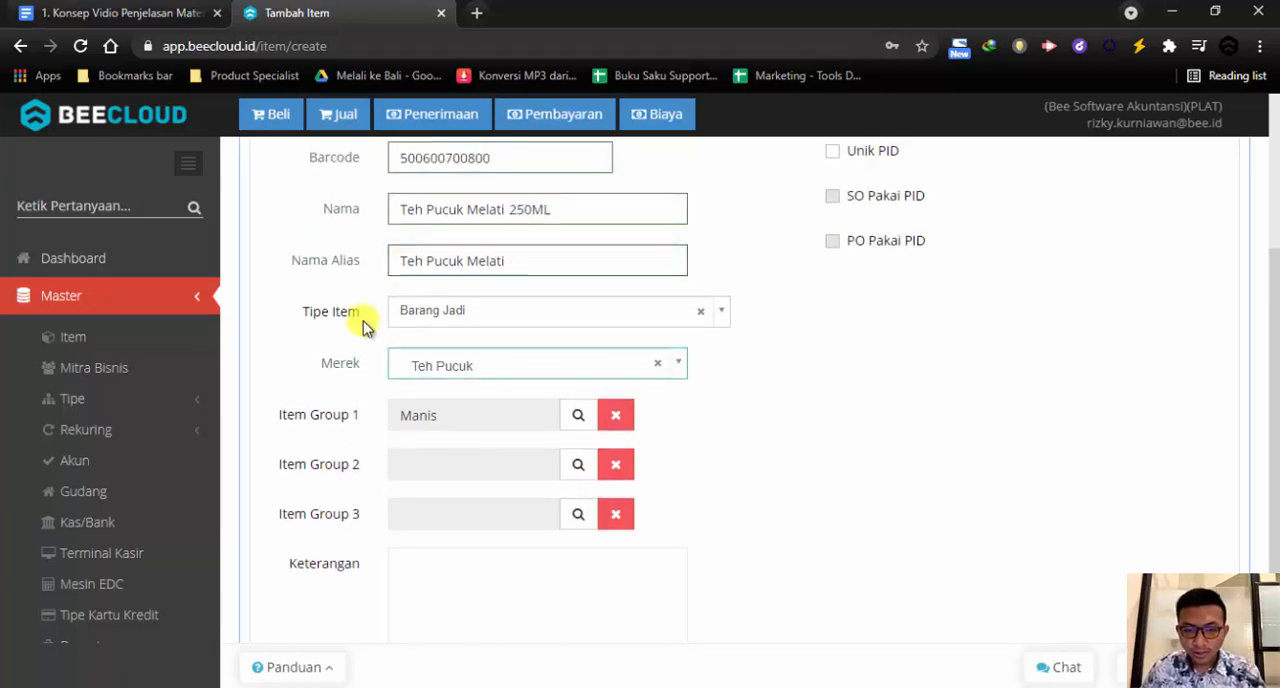
scroll(385, 380, up, 2)
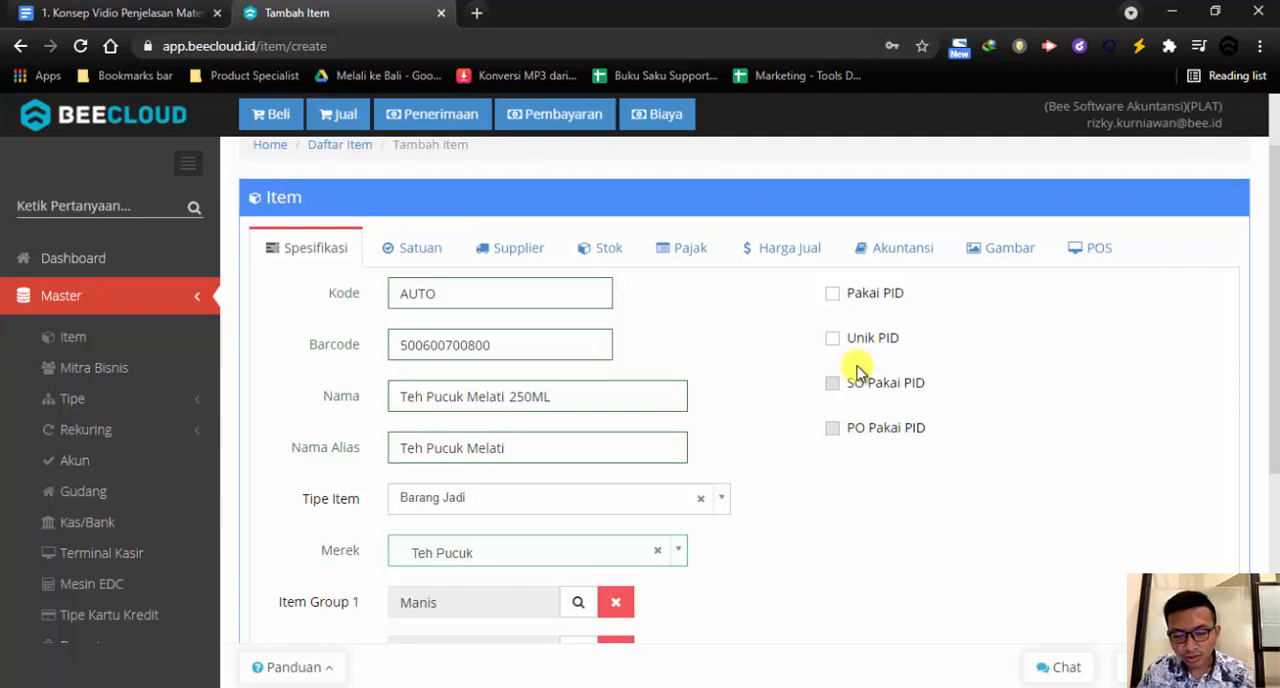
click(409, 253)
click(390, 344)
text(DUS)
key(Tab)
text(24)
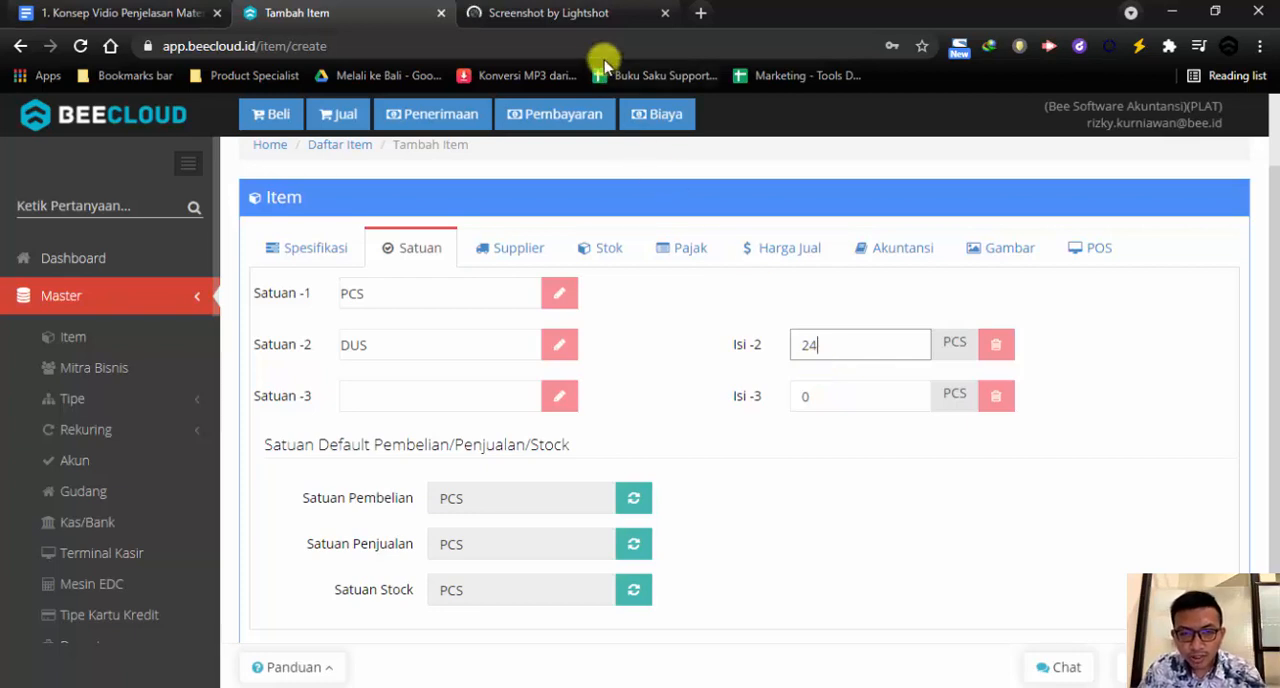
Examine the Teh Pucuk carton photo on the Lightshot page for the number of bottles per carton
click(594, 18)
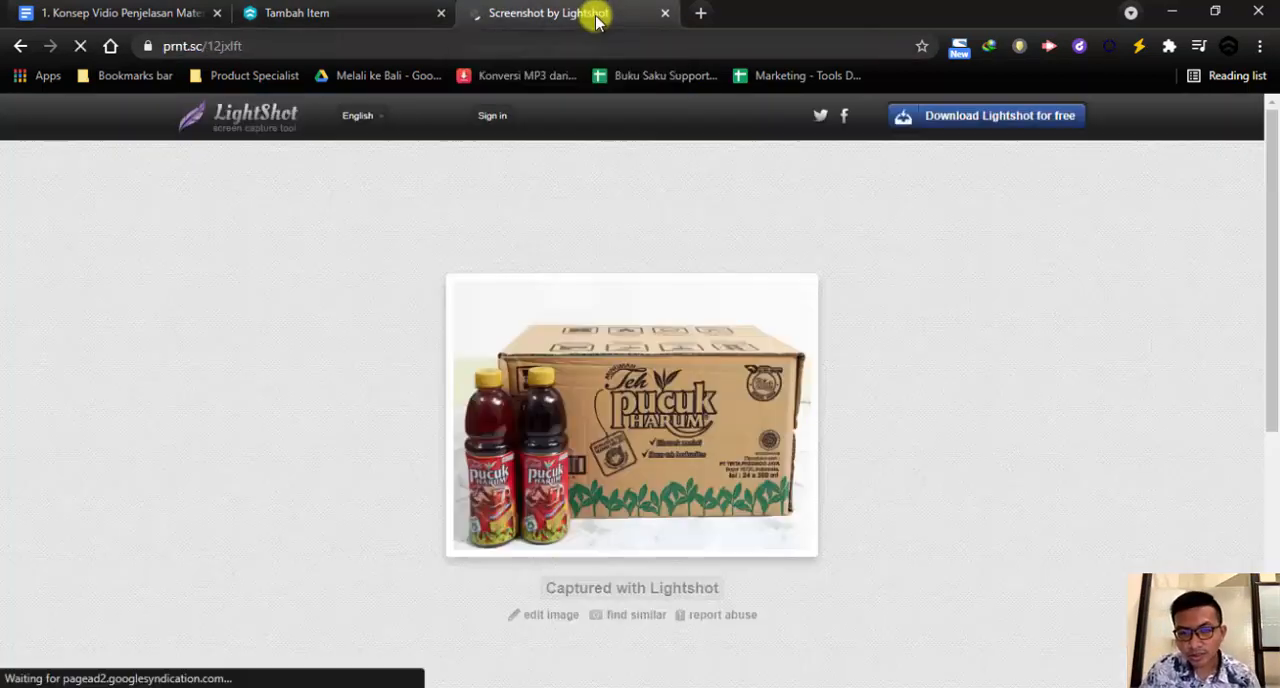
scroll(655, 255, down, 1)
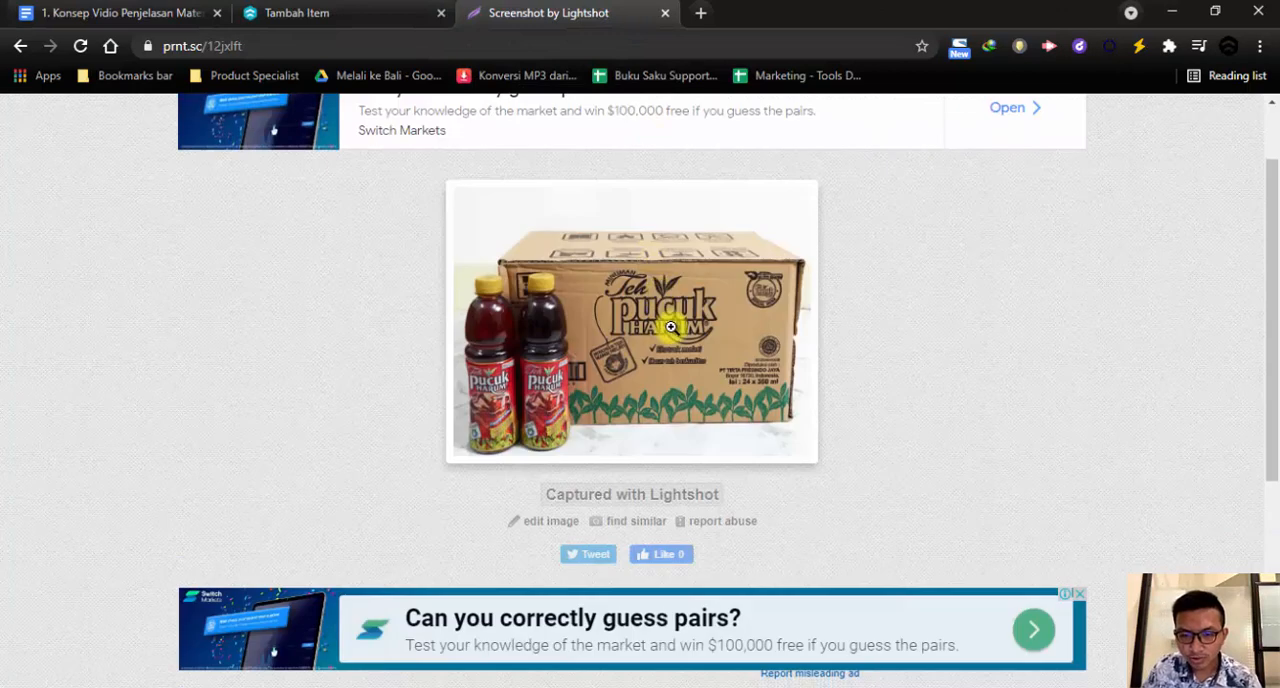
key(ctrl+plus)
key(ctrl+plus)
key(ctrl+plus)
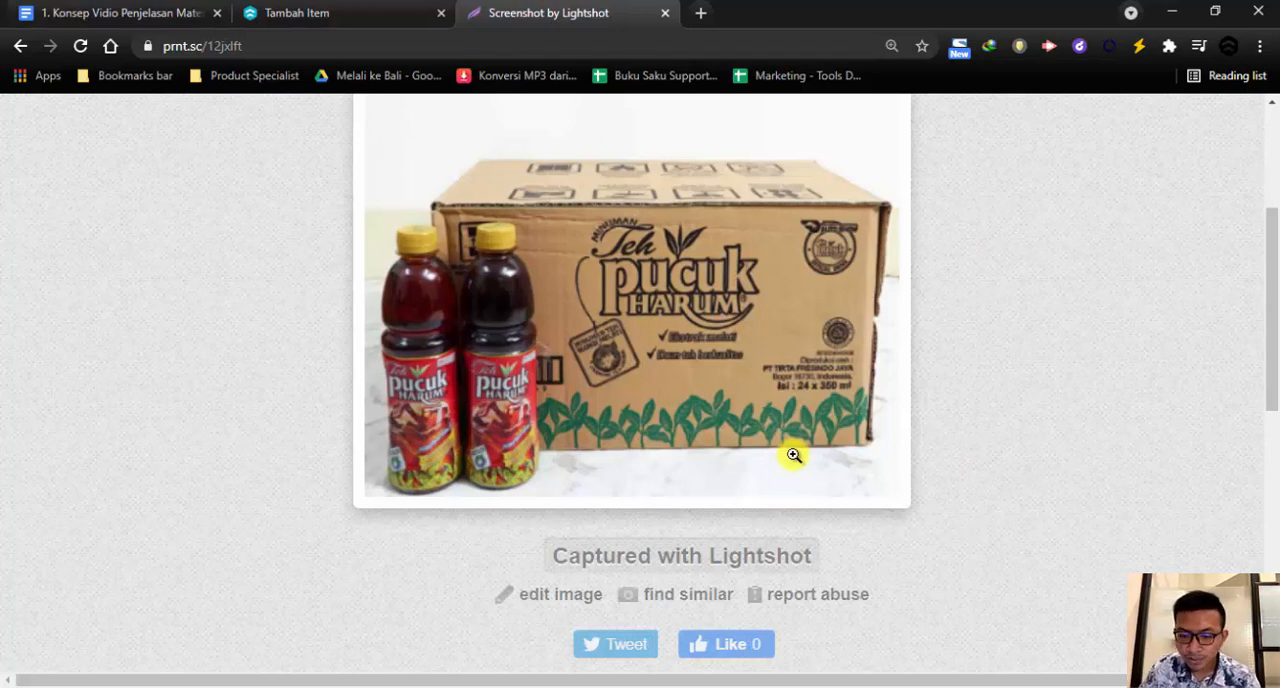
click(363, 14)
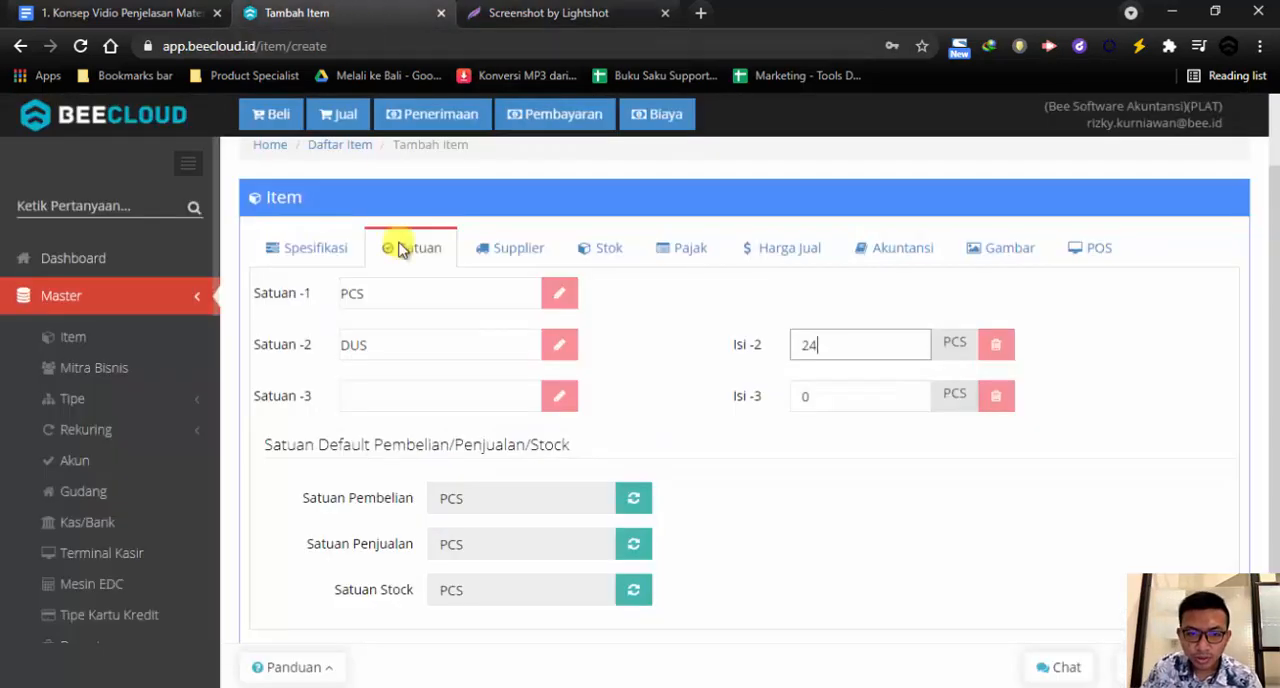
Review the second unit's name and content, and the optional third unit, leaving the third unit empty
double_click(409, 350)
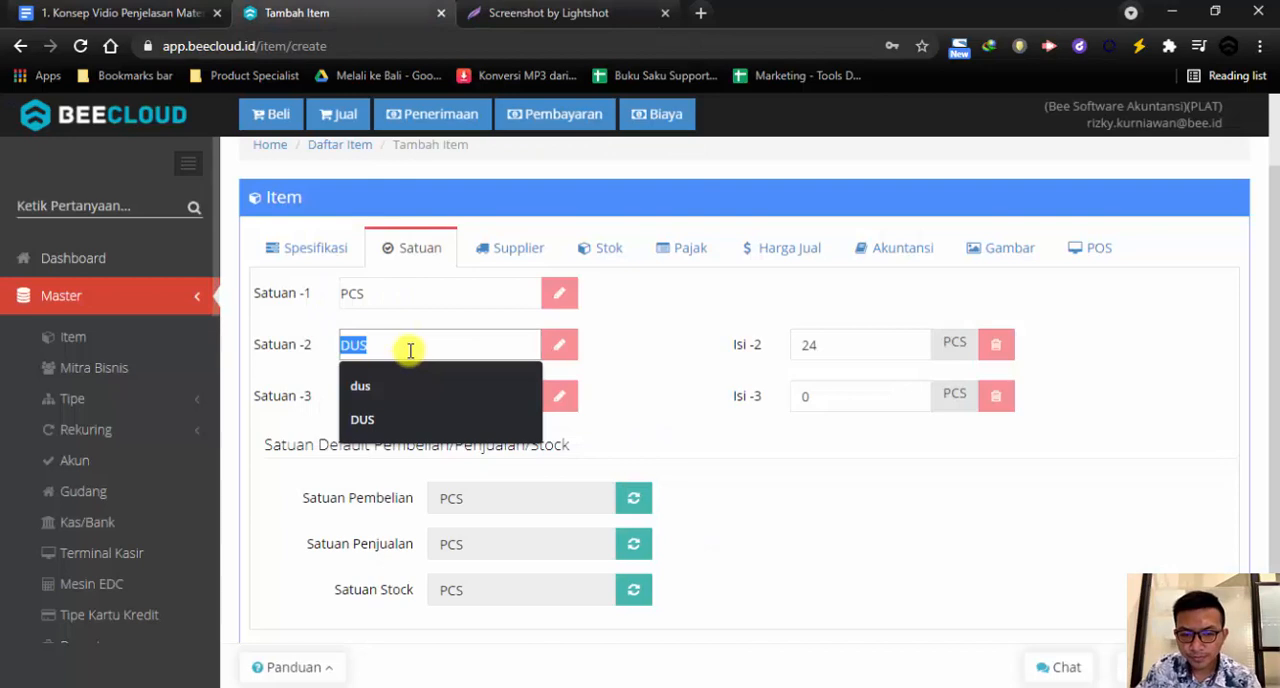
scroll(410, 350, up, 1)
double_click(860, 437)
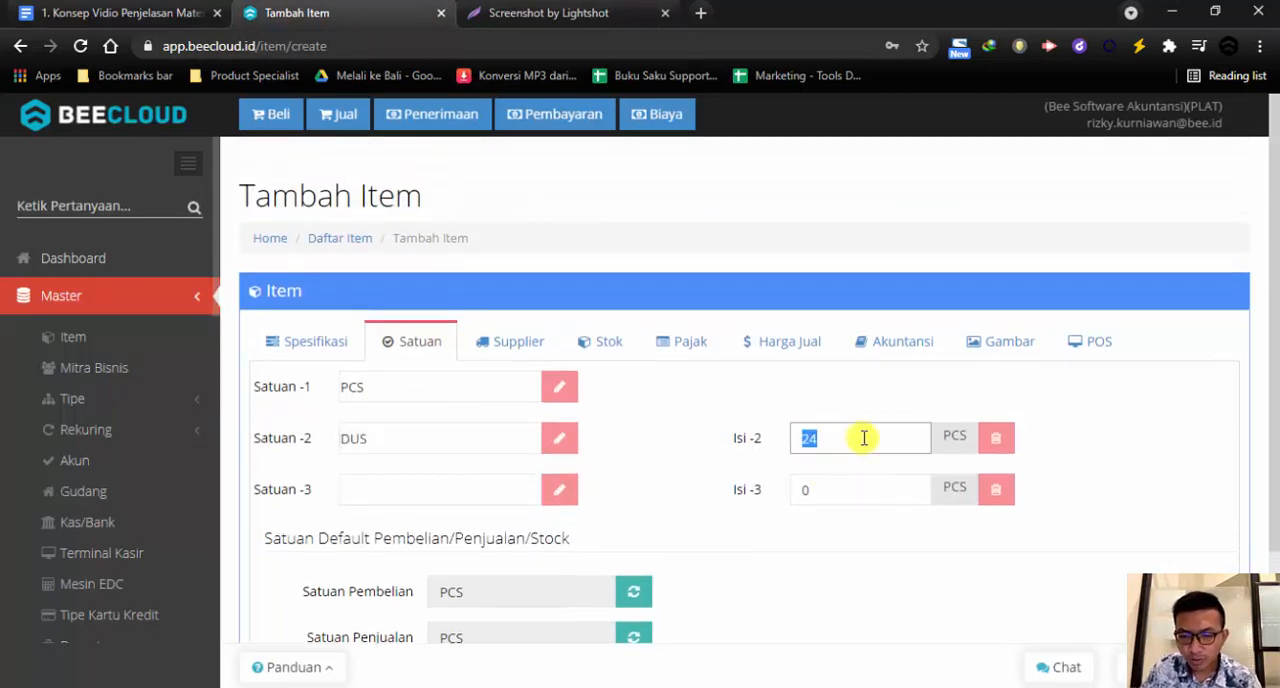
scroll(860, 437, down, 1)
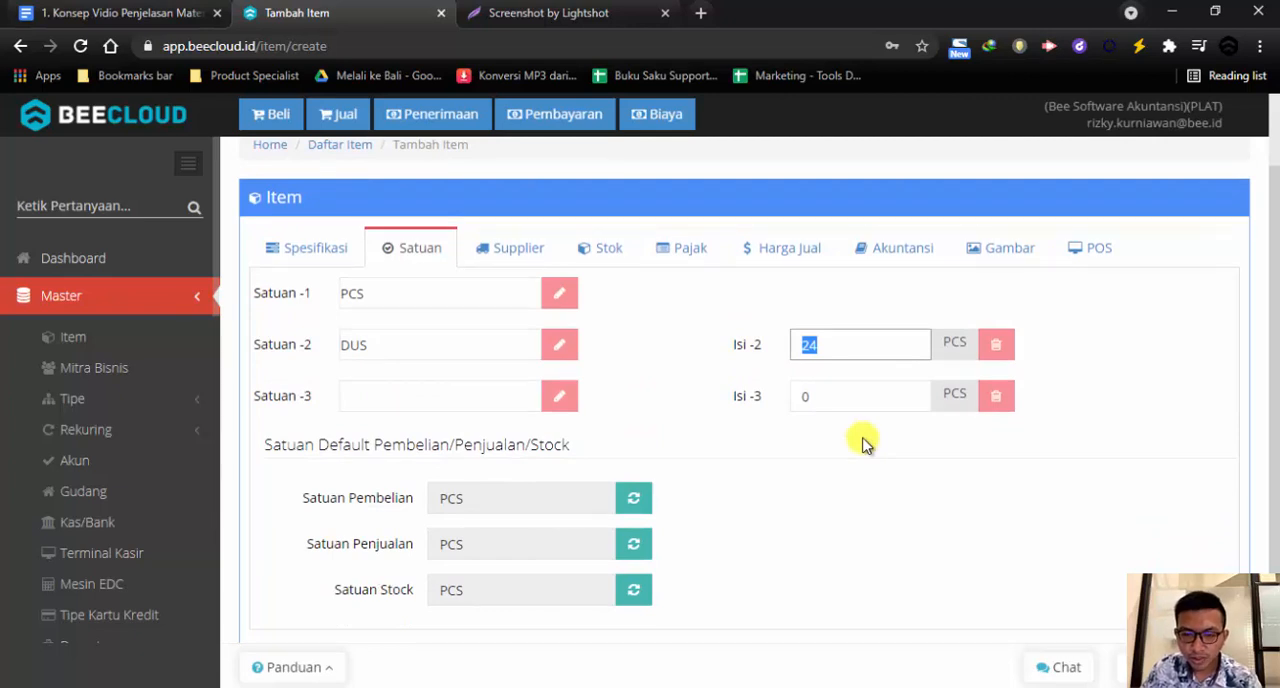
click(402, 405)
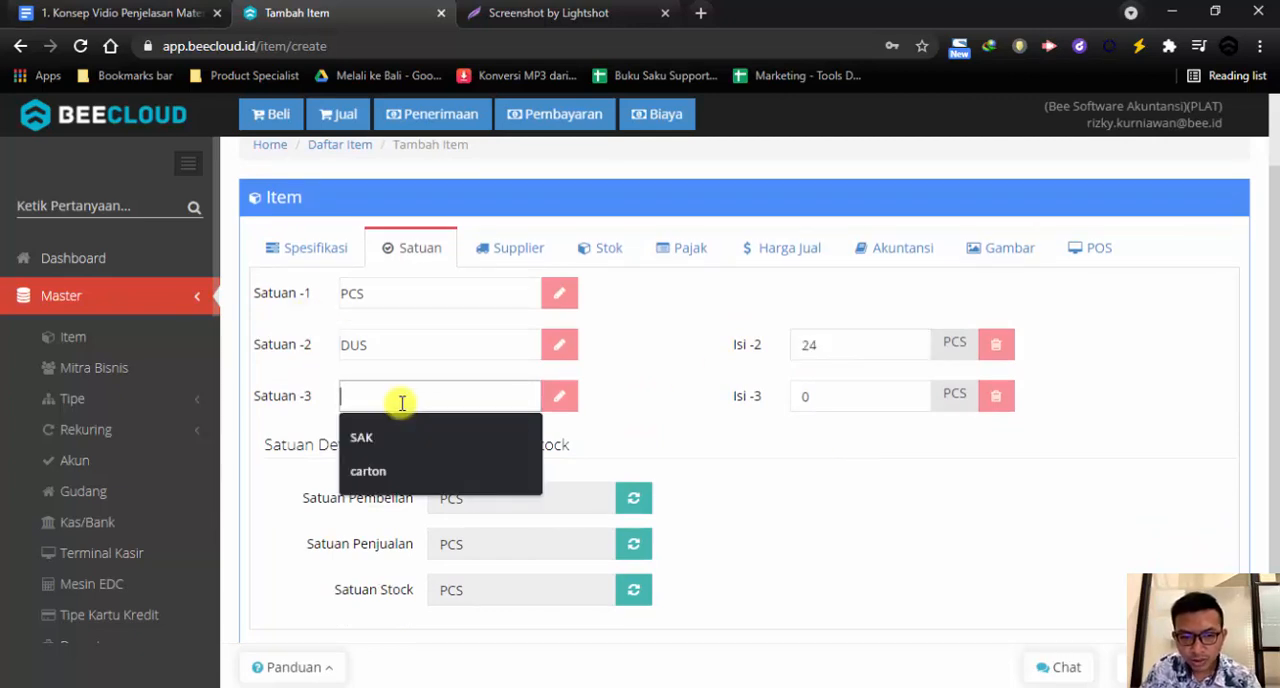
click(890, 388)
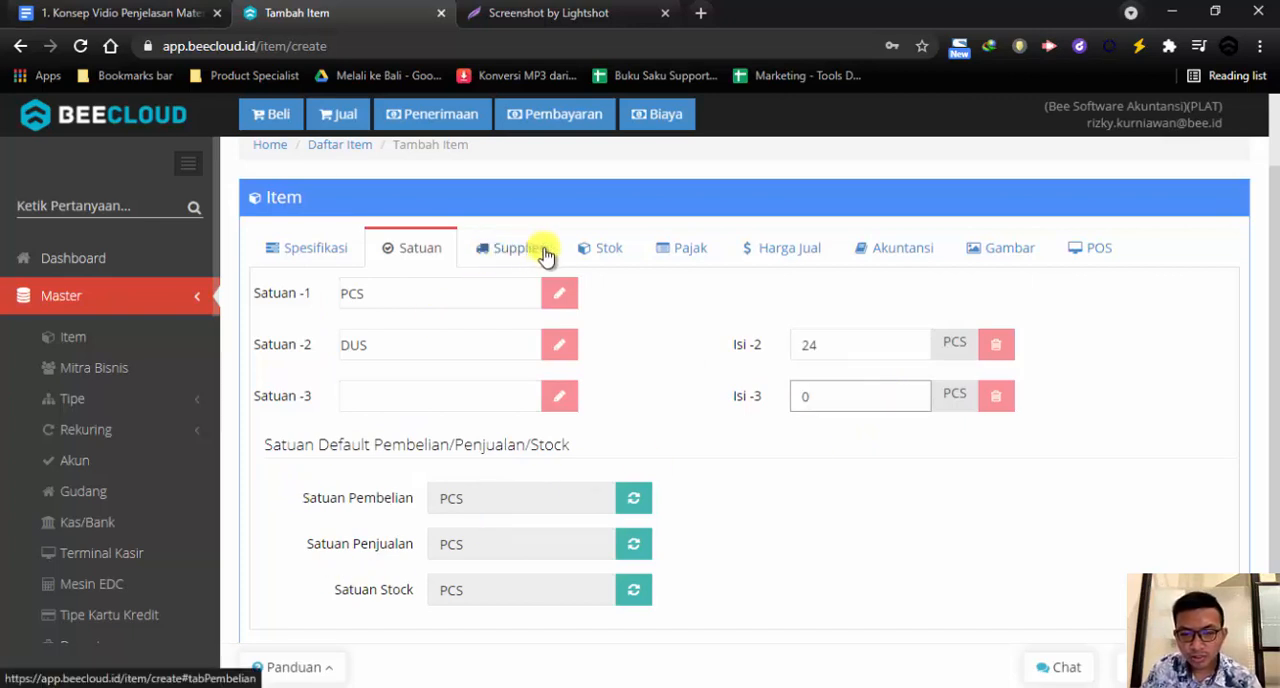
Set the Retail selling prices from the Google Docs plan: 3500 for unit 1 and 80000 for unit 2
click(767, 257)
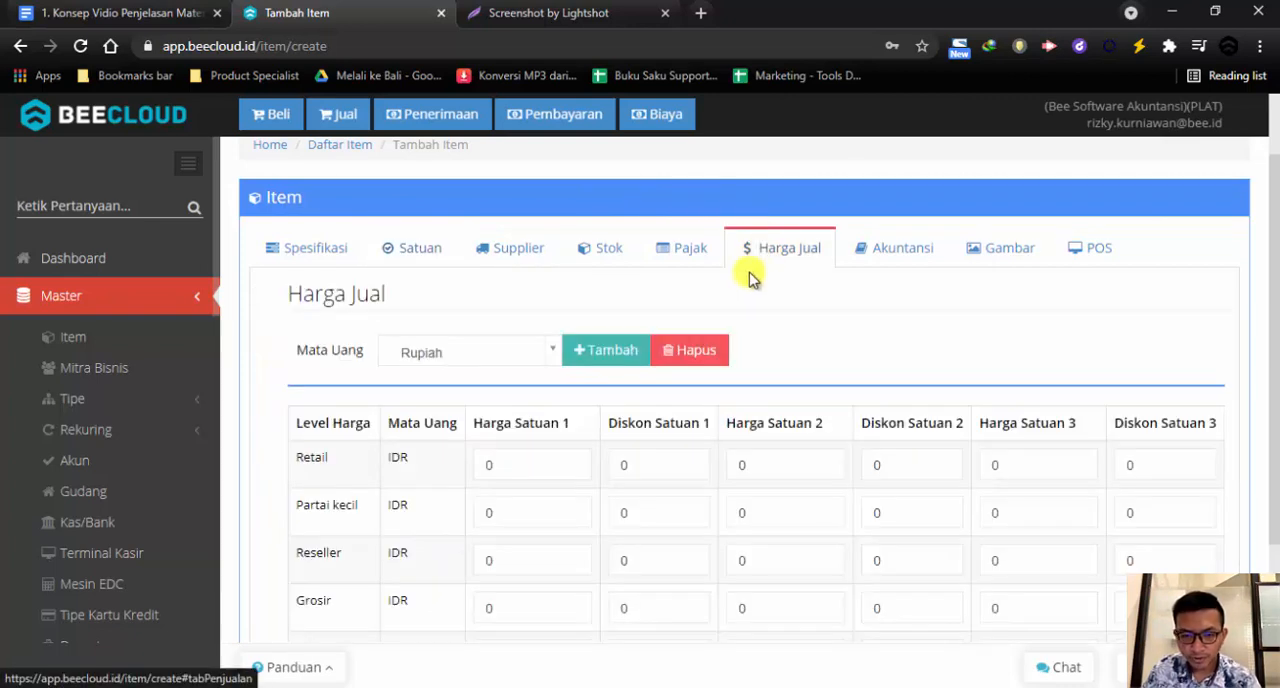
scroll(750, 278, down, 1)
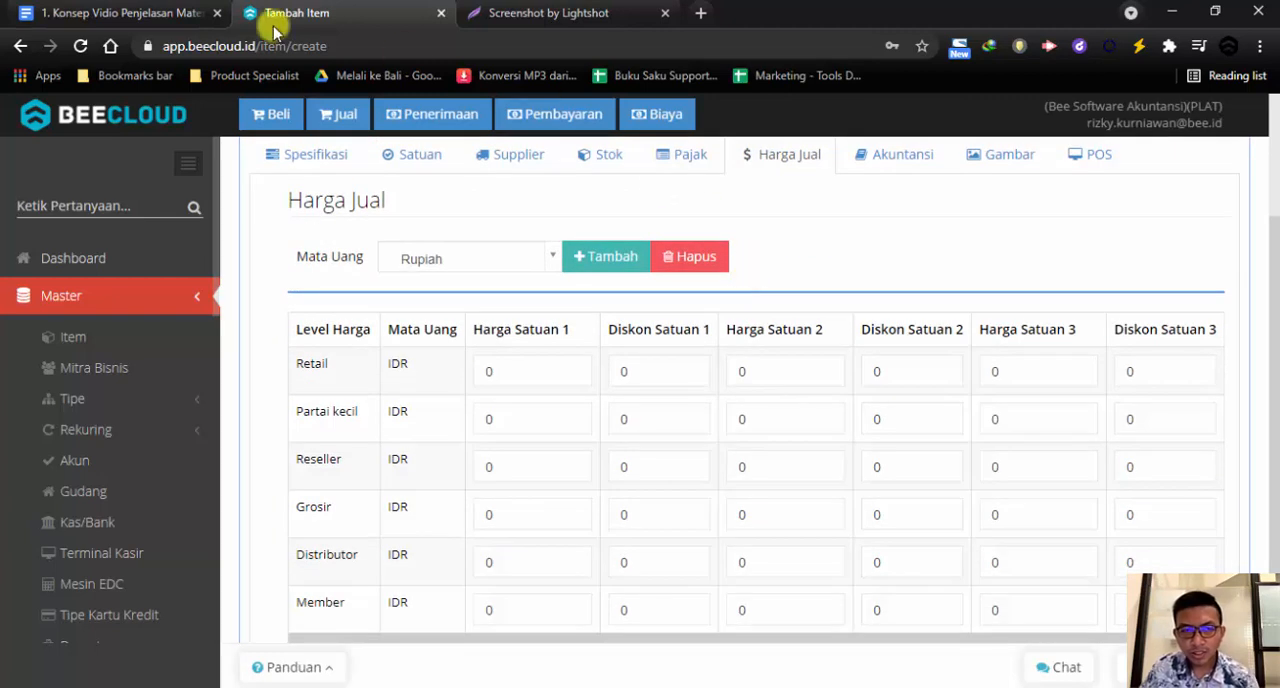
click(150, 14)
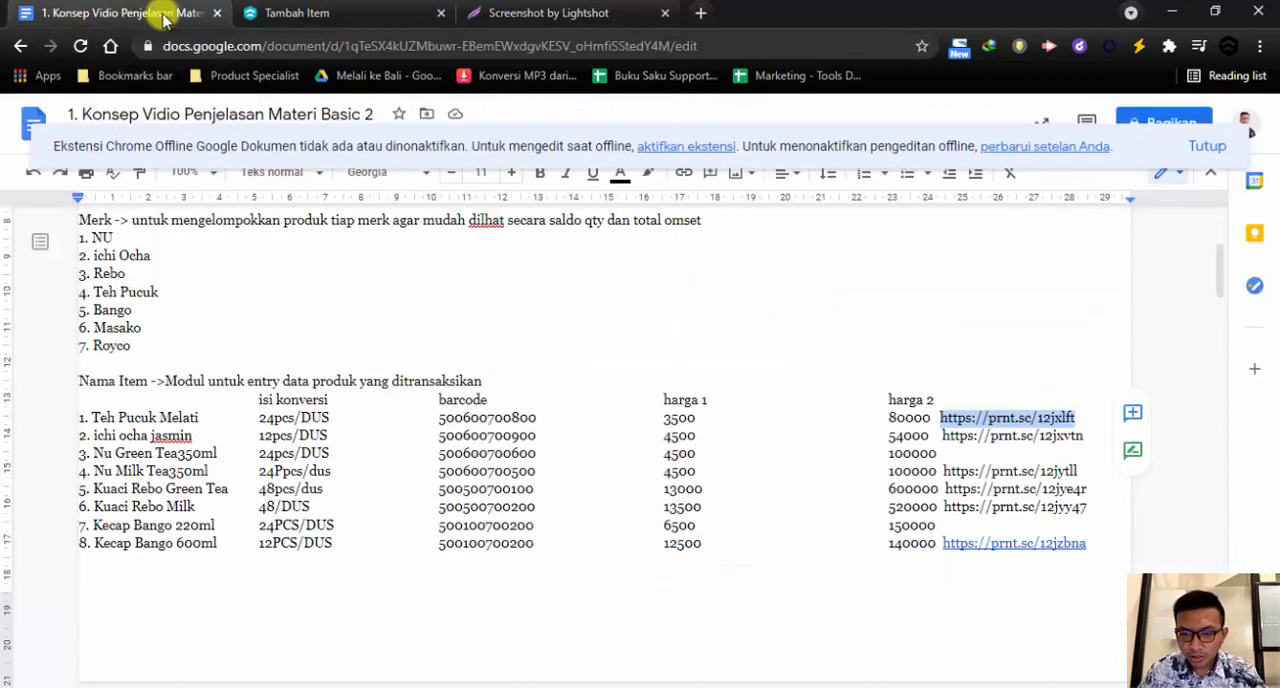
click(420, 16)
click(565, 367)
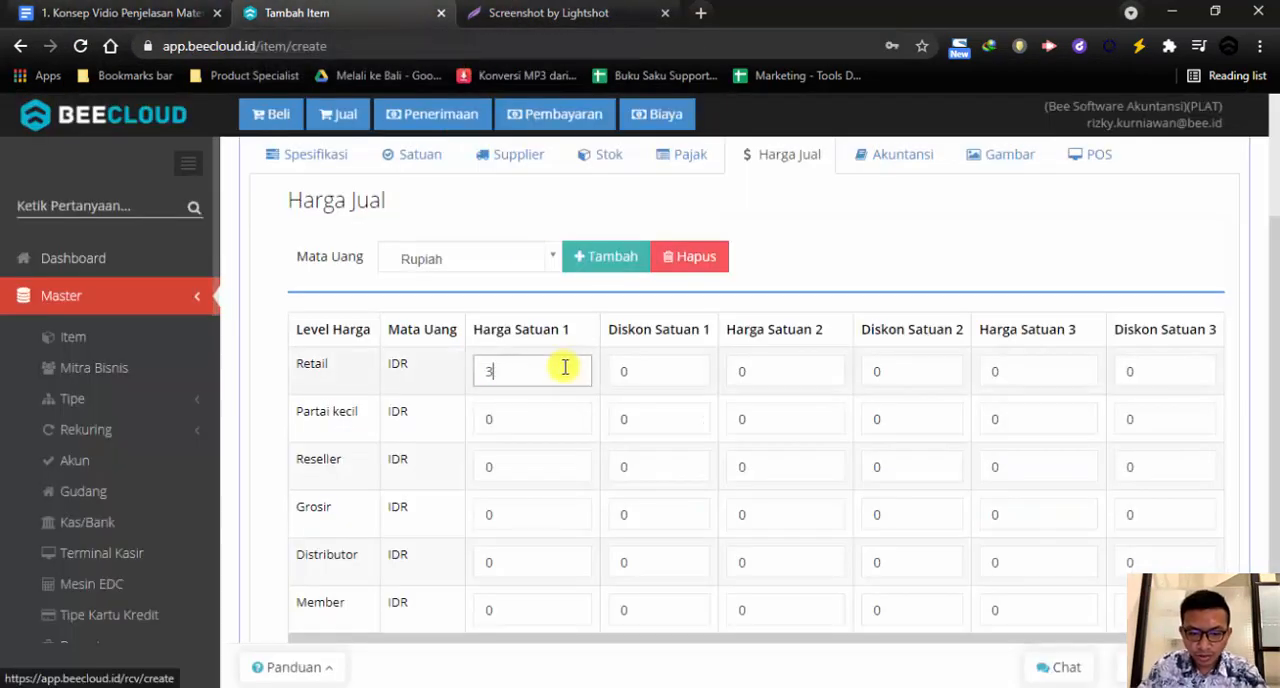
key(Tab)
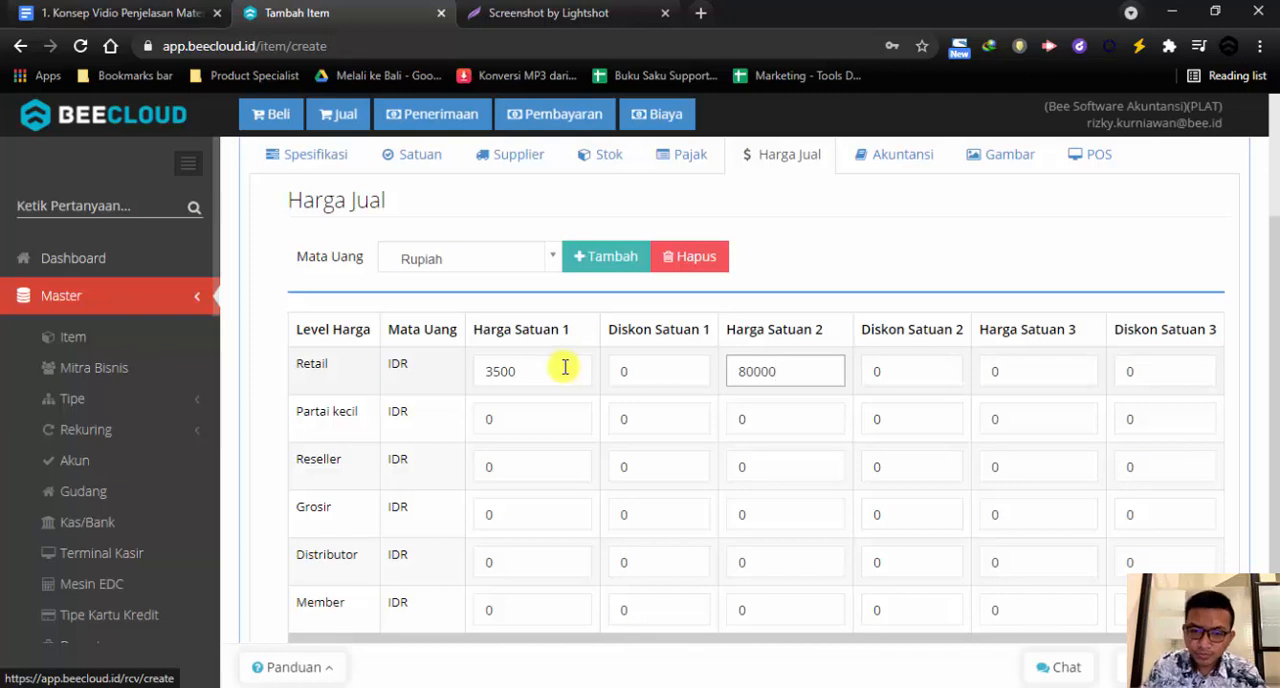
Review the price columns for units 1, 2 and 3 and the Retail price of unit 1
drag(474, 337, 823, 345)
drag(988, 335, 1057, 357)
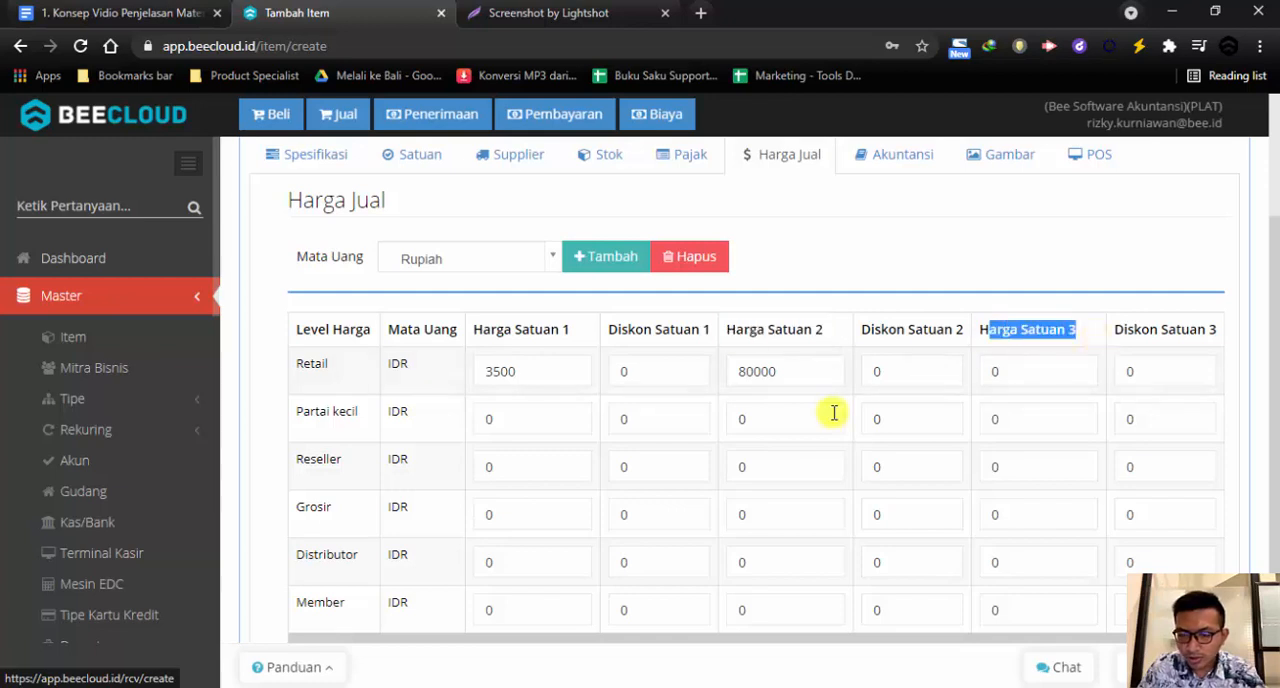
click(550, 368)
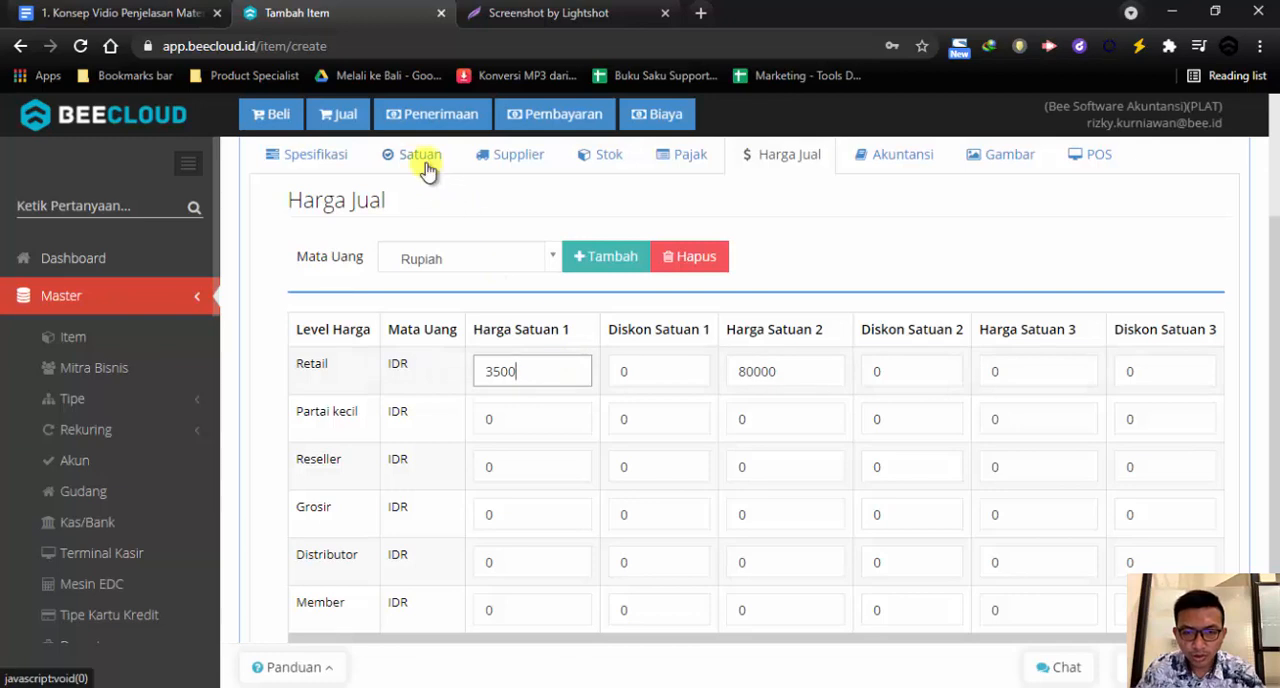
scroll(429, 191, up, 1)
drag(481, 430, 575, 424)
Change the item's first unit to BOTOL
click(424, 250)
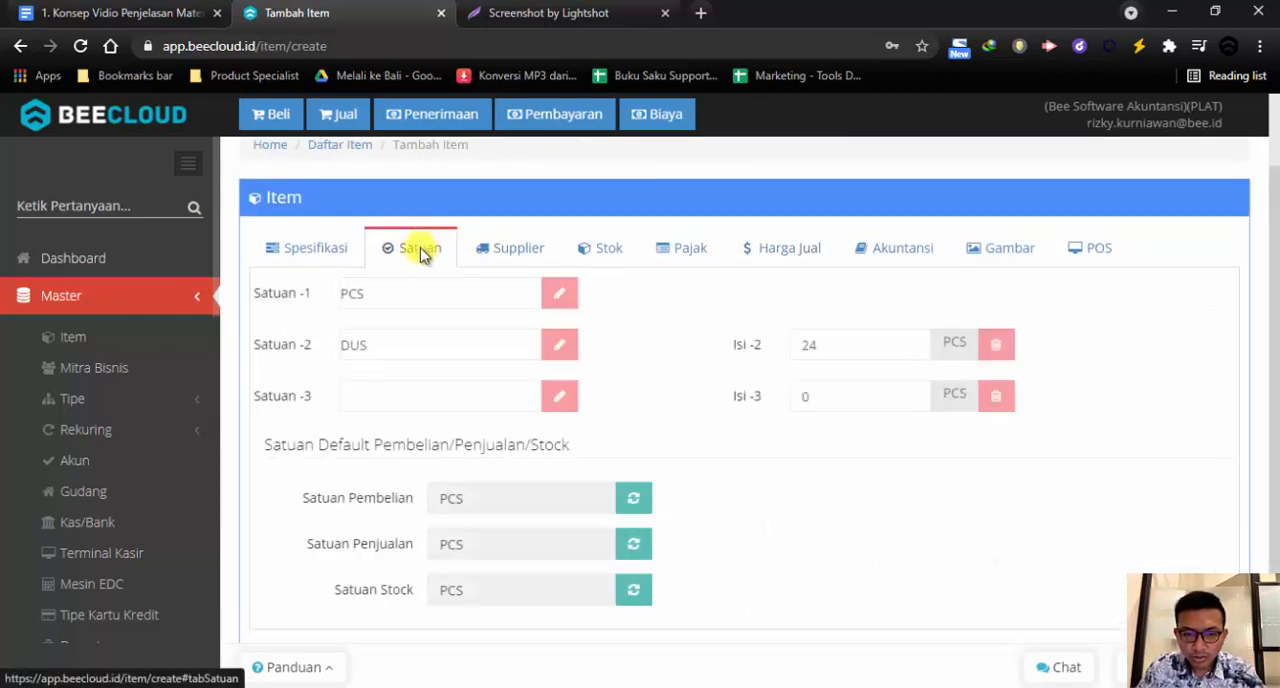
drag(252, 293, 328, 302)
click(354, 292)
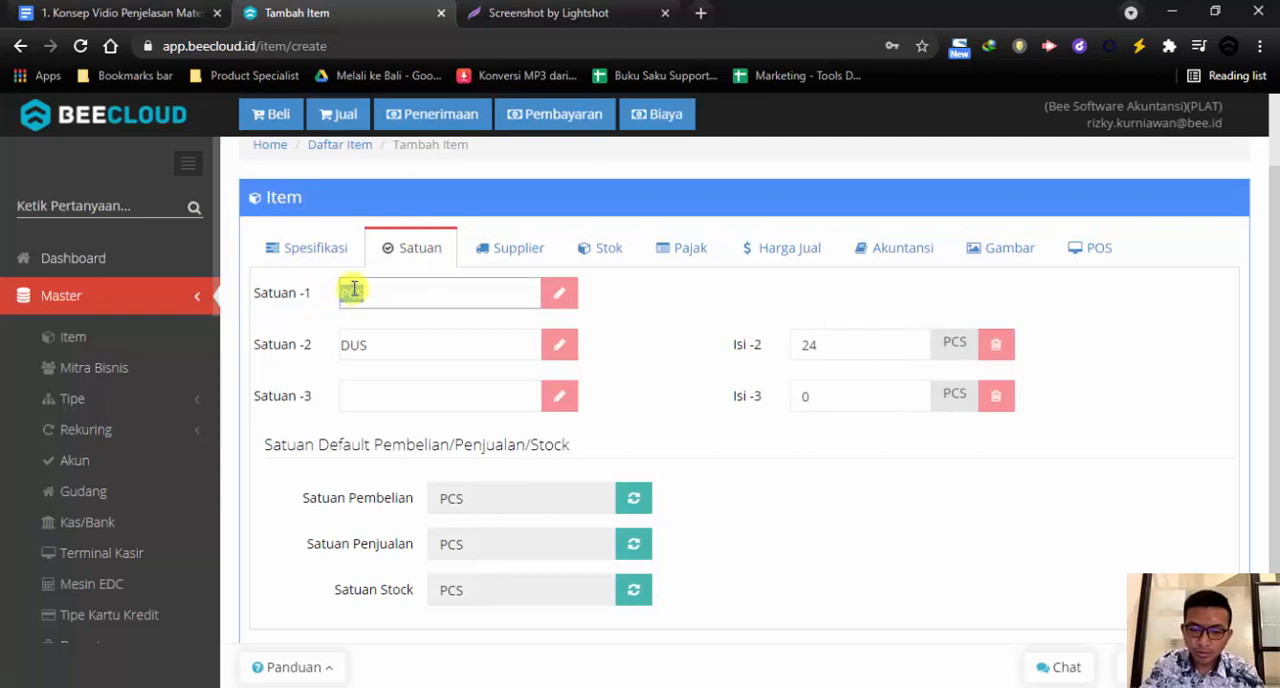
text(b)
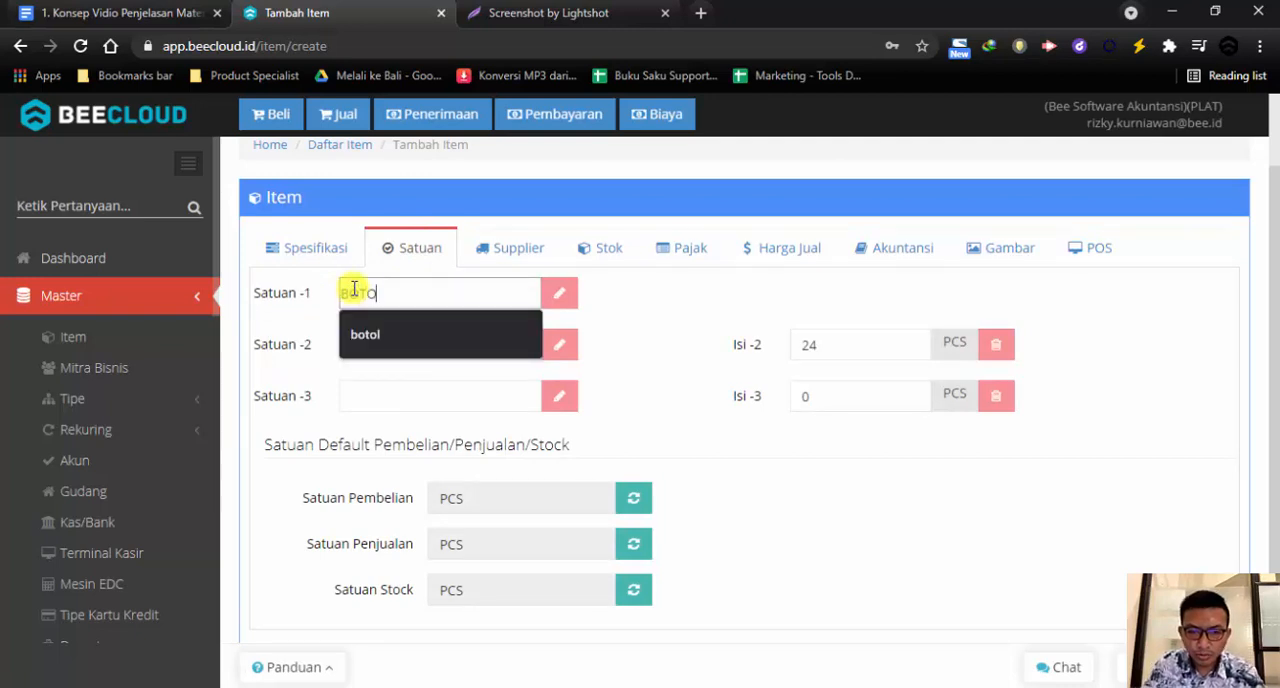
text(otol)
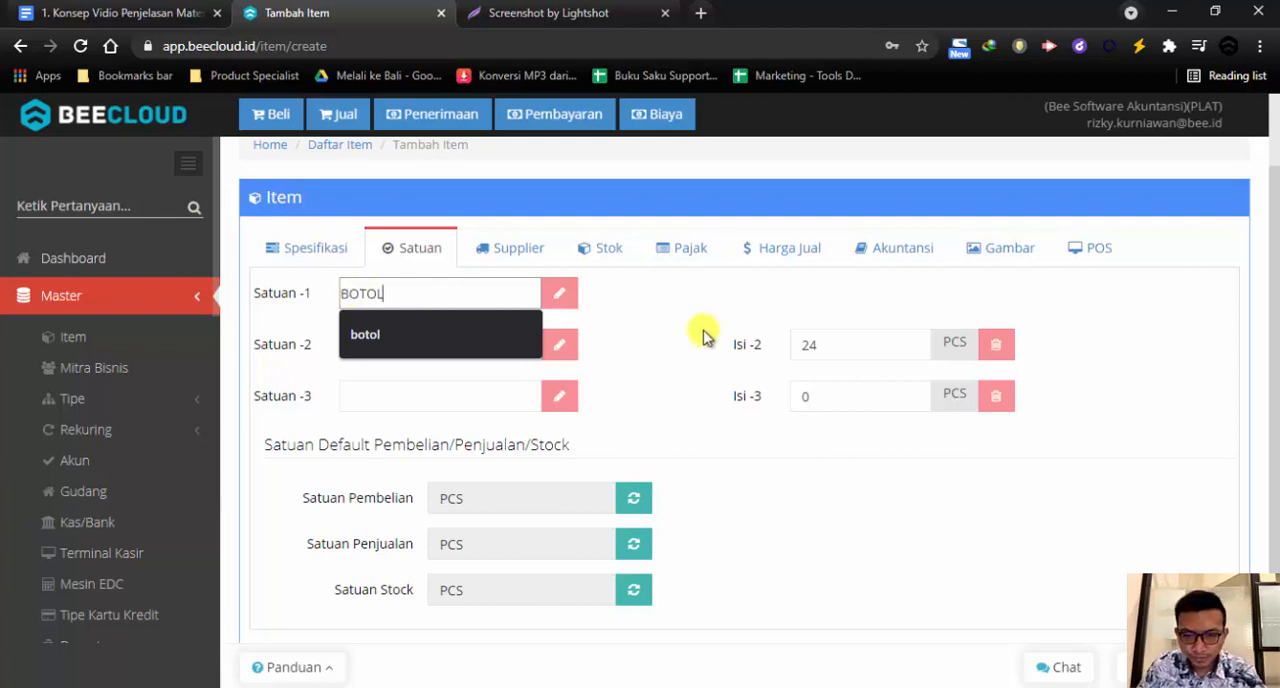
click(680, 328)
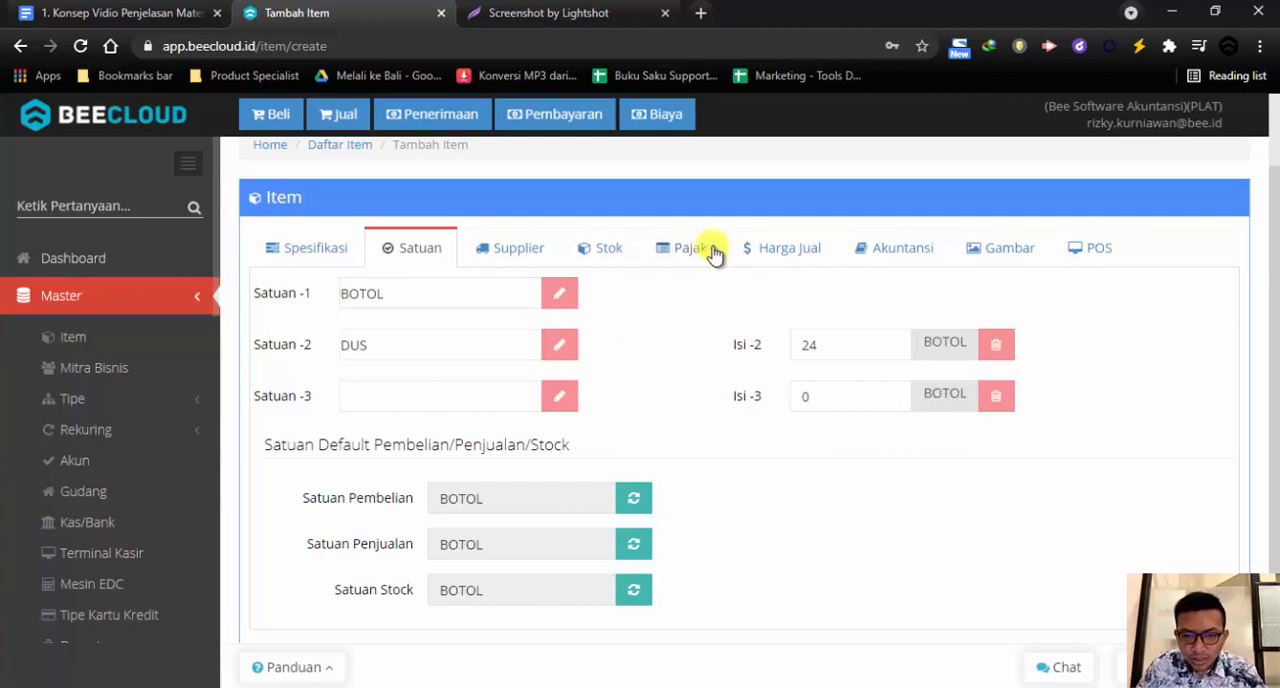
Compare the unit 2 selling price with the item's second and third unit definitions
click(786, 252)
drag(811, 463, 717, 463)
click(418, 248)
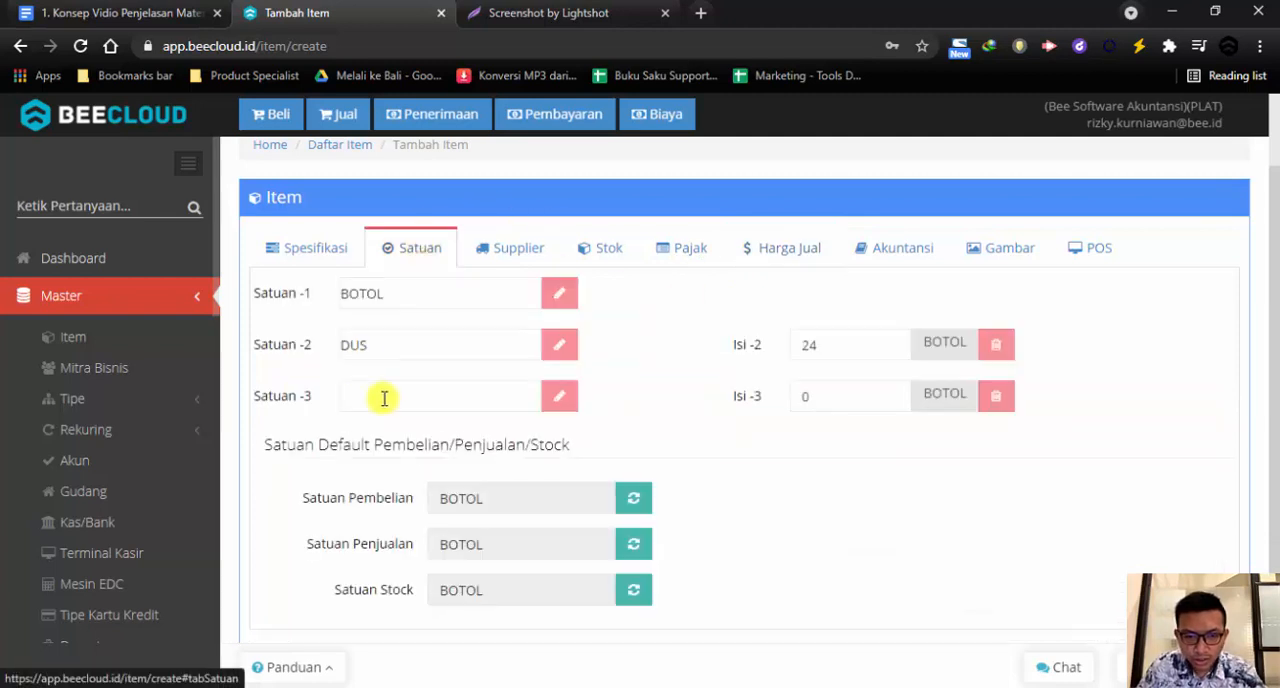
drag(311, 344, 312, 400)
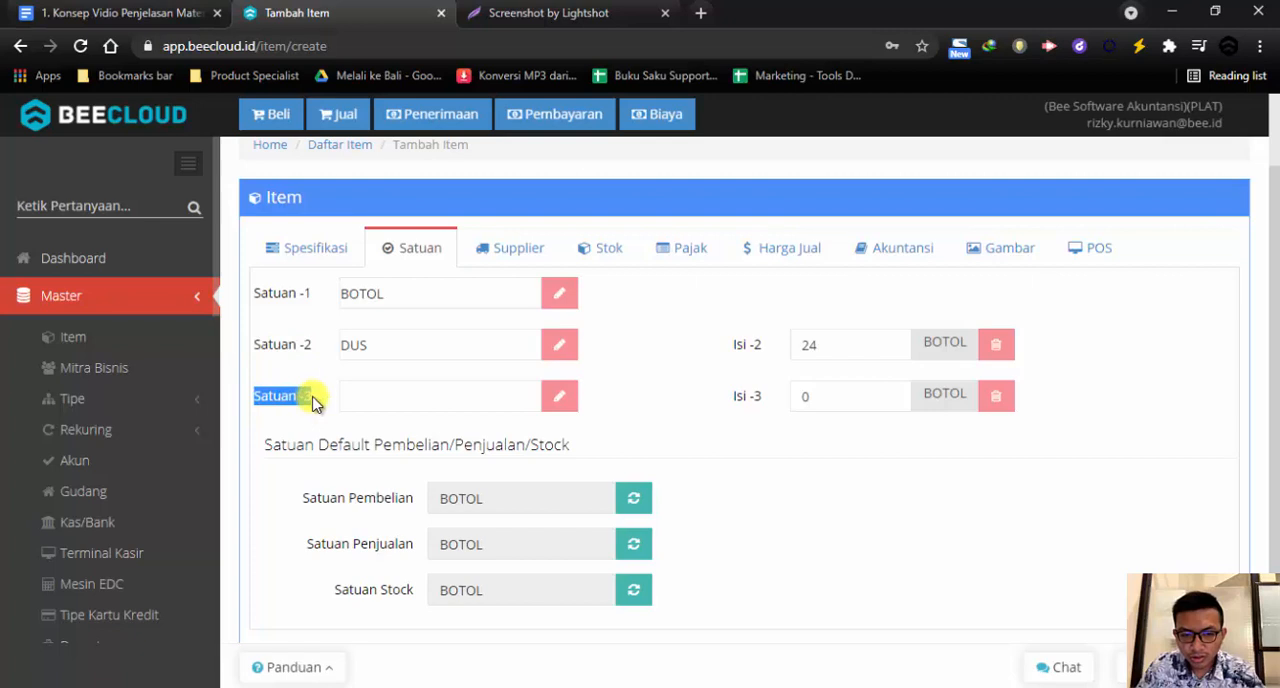
Check the completed selling price table and save the Teh Pucuk Melati 250ML item
click(790, 250)
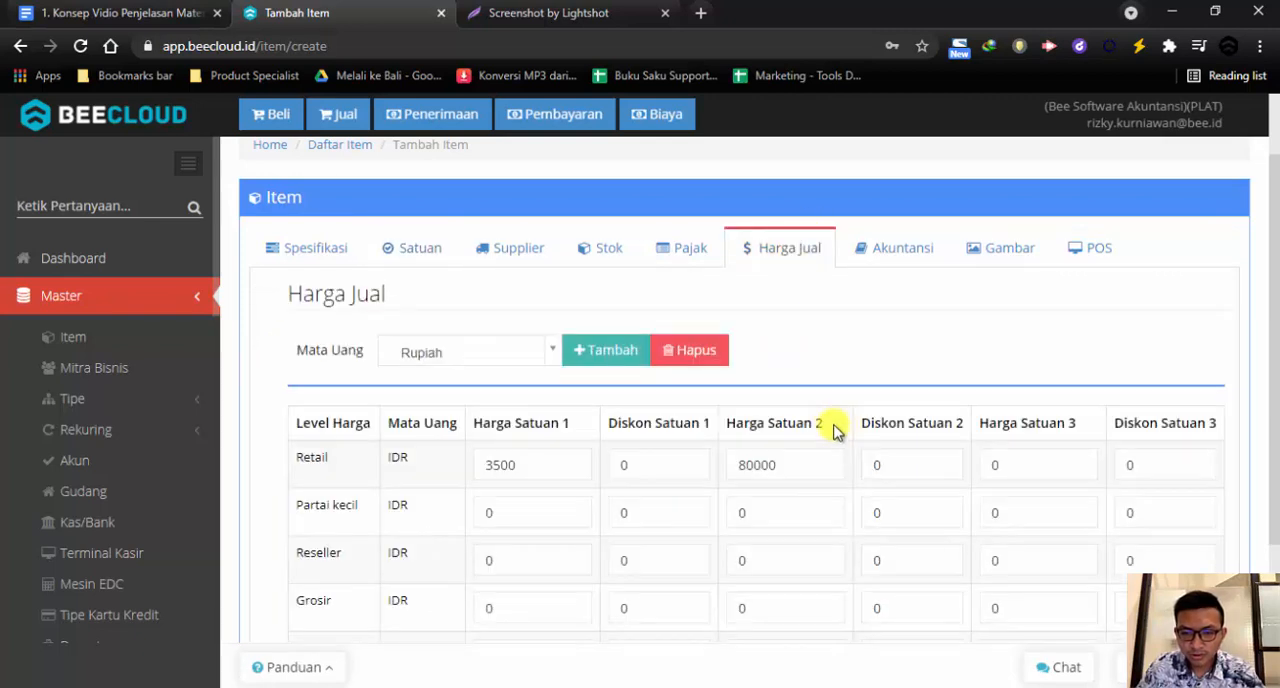
scroll(833, 428, down, 1)
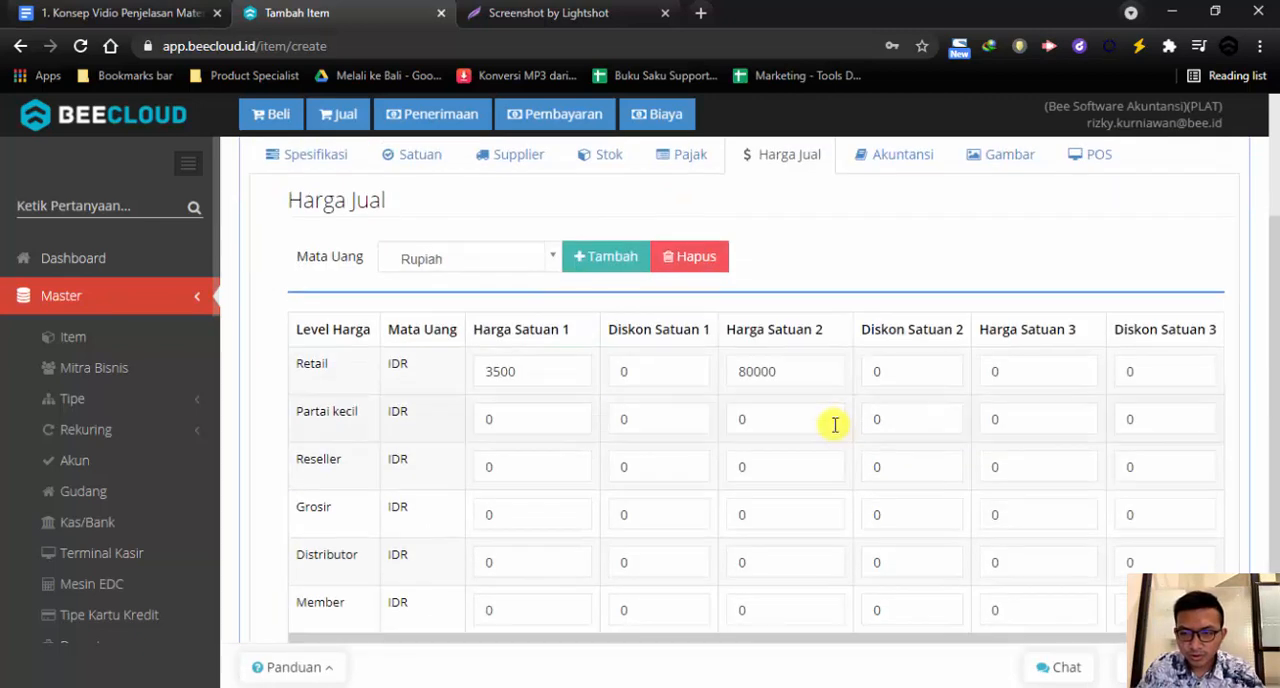
scroll(845, 434, down, 2)
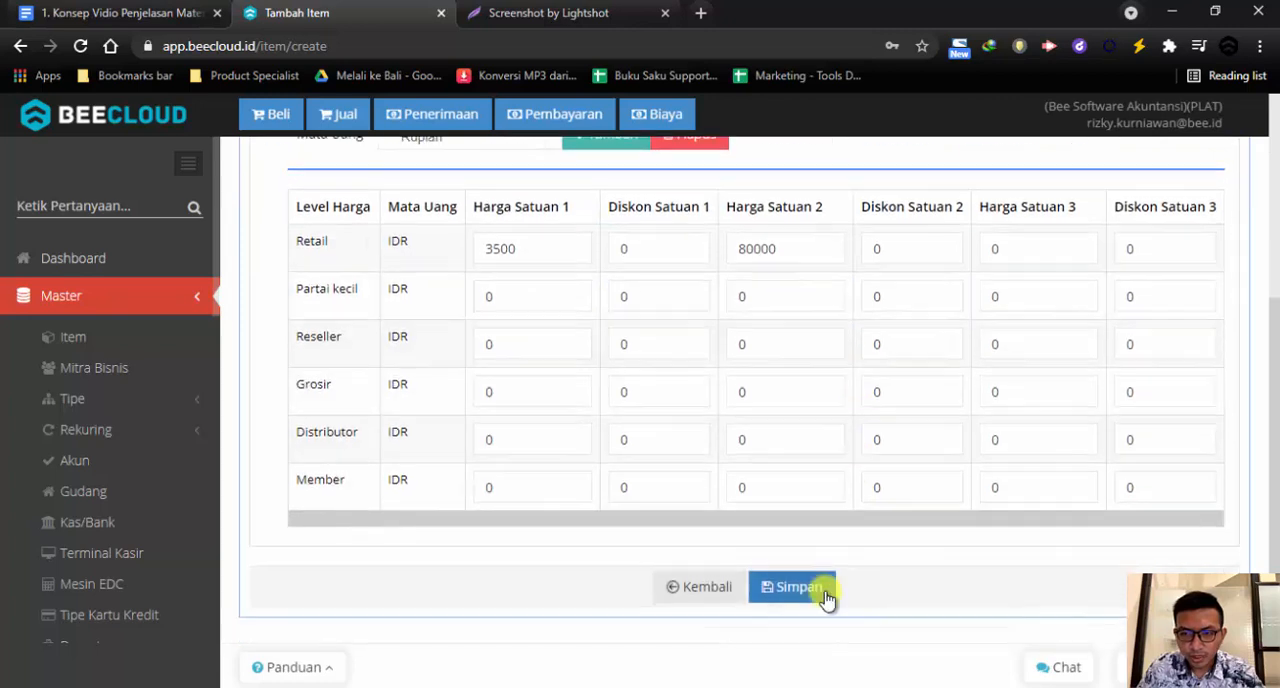
click(818, 594)
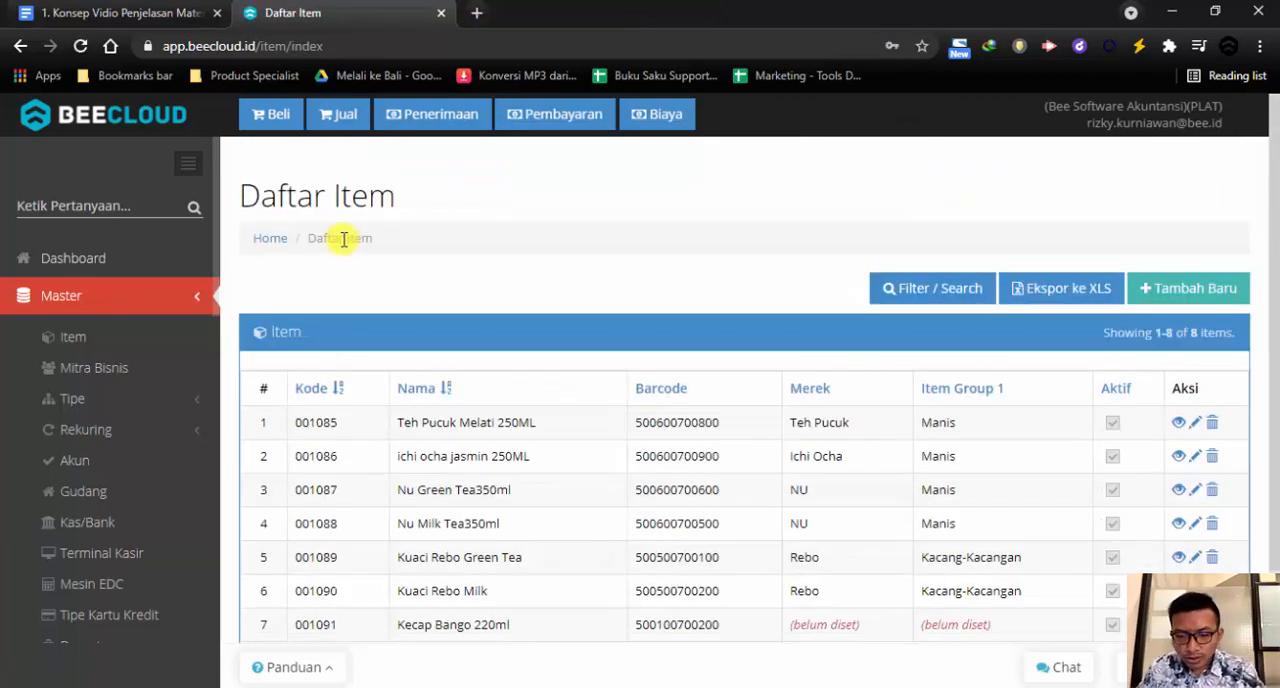
Review the item list for the entered items and their total count
scroll(420, 300, down, 2)
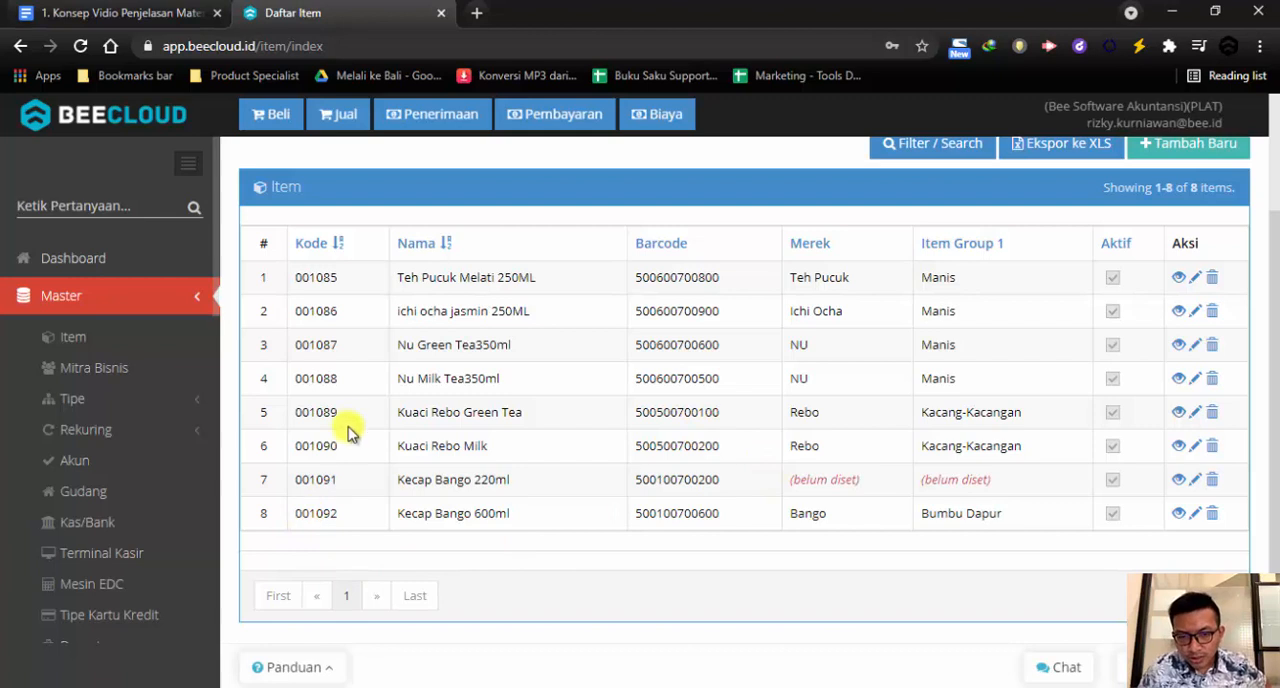
scroll(398, 287, up, 1)
scroll(402, 300, down, 1)
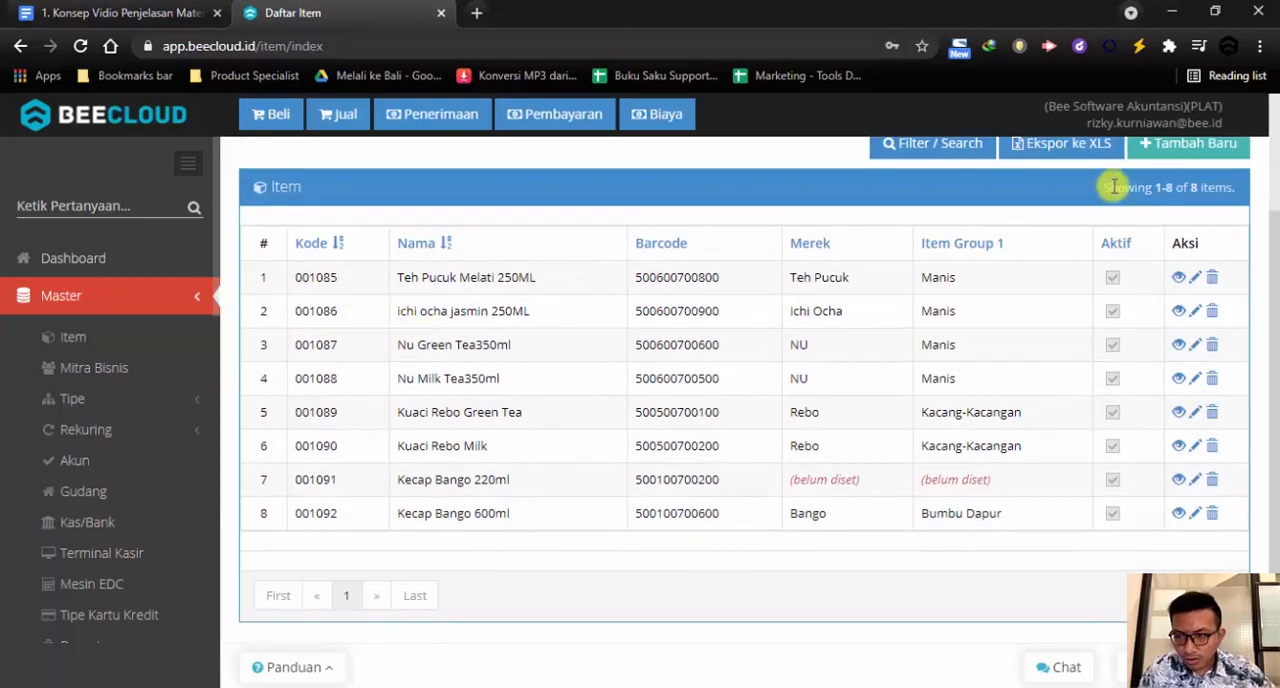
drag(1108, 190, 1214, 188)
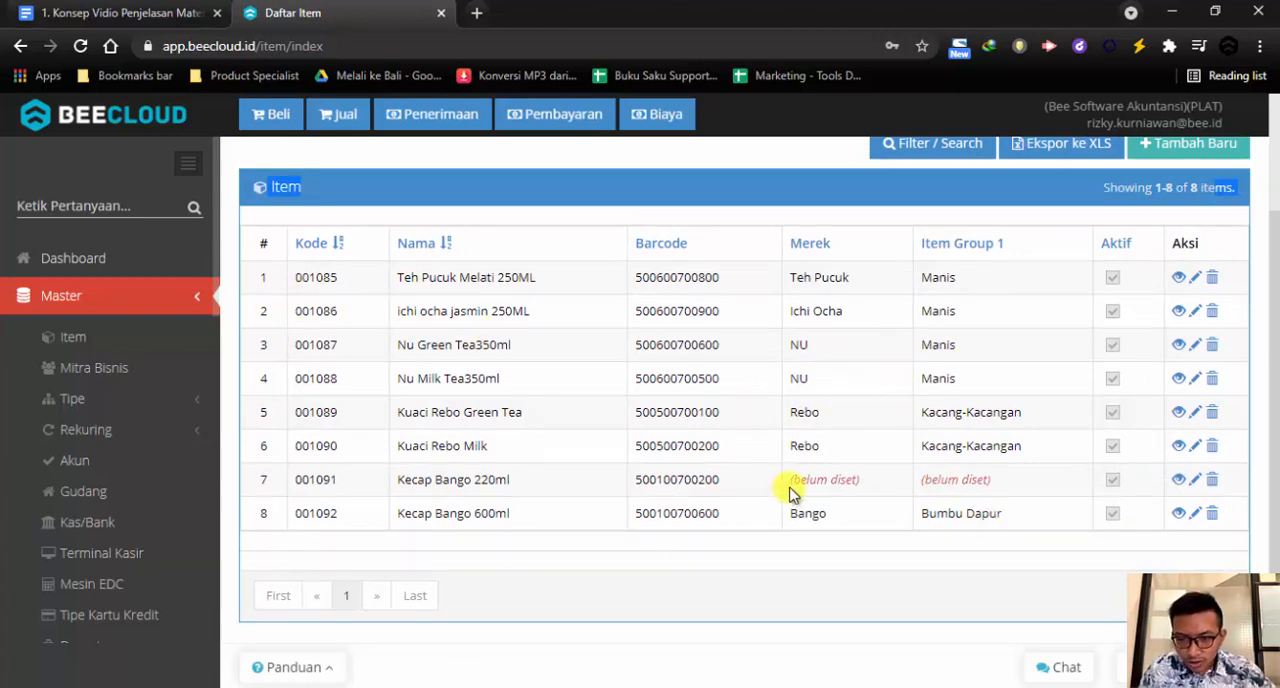
Open the Kecap Bango 220ml item for editing and set its brand to Bango
drag(790, 479, 915, 494)
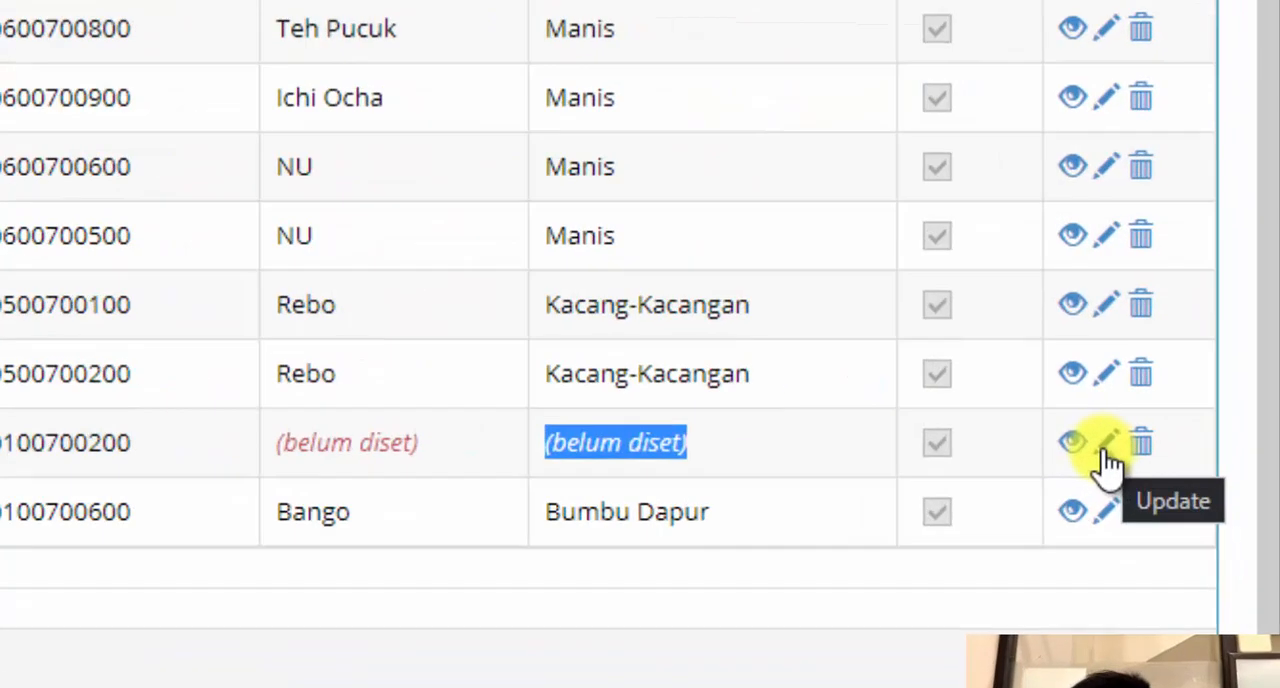
click(1022, 422)
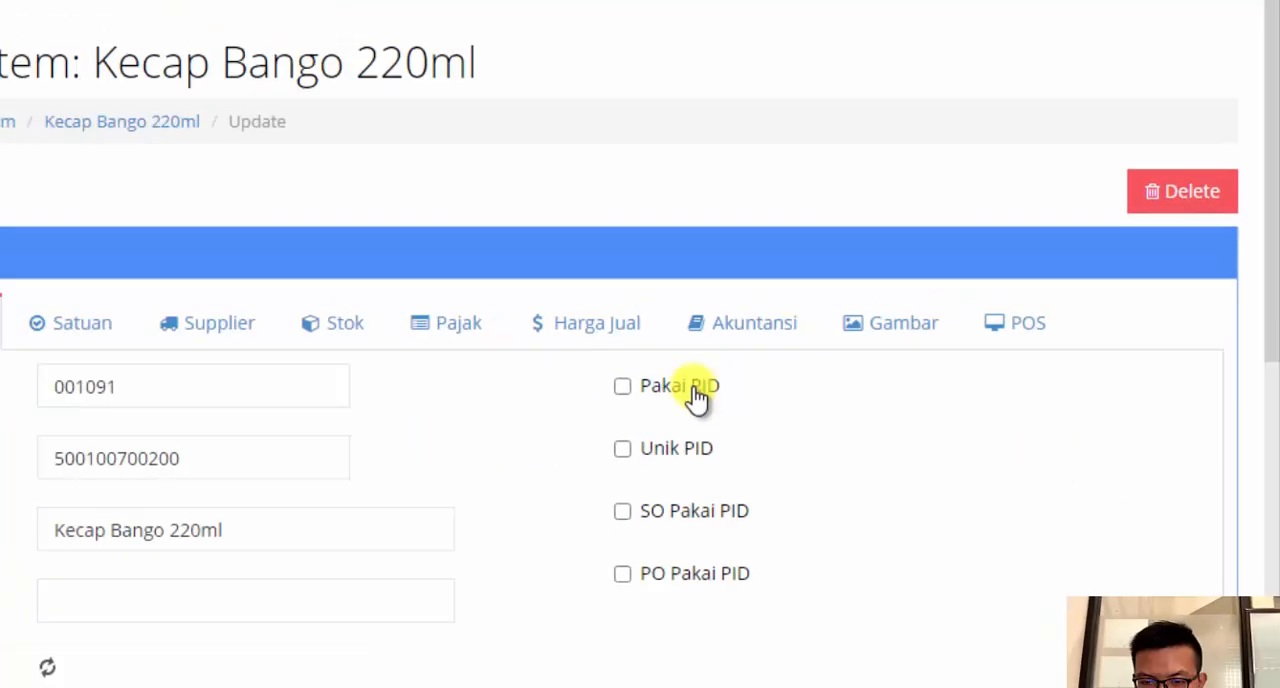
scroll(859, 430, down, 2)
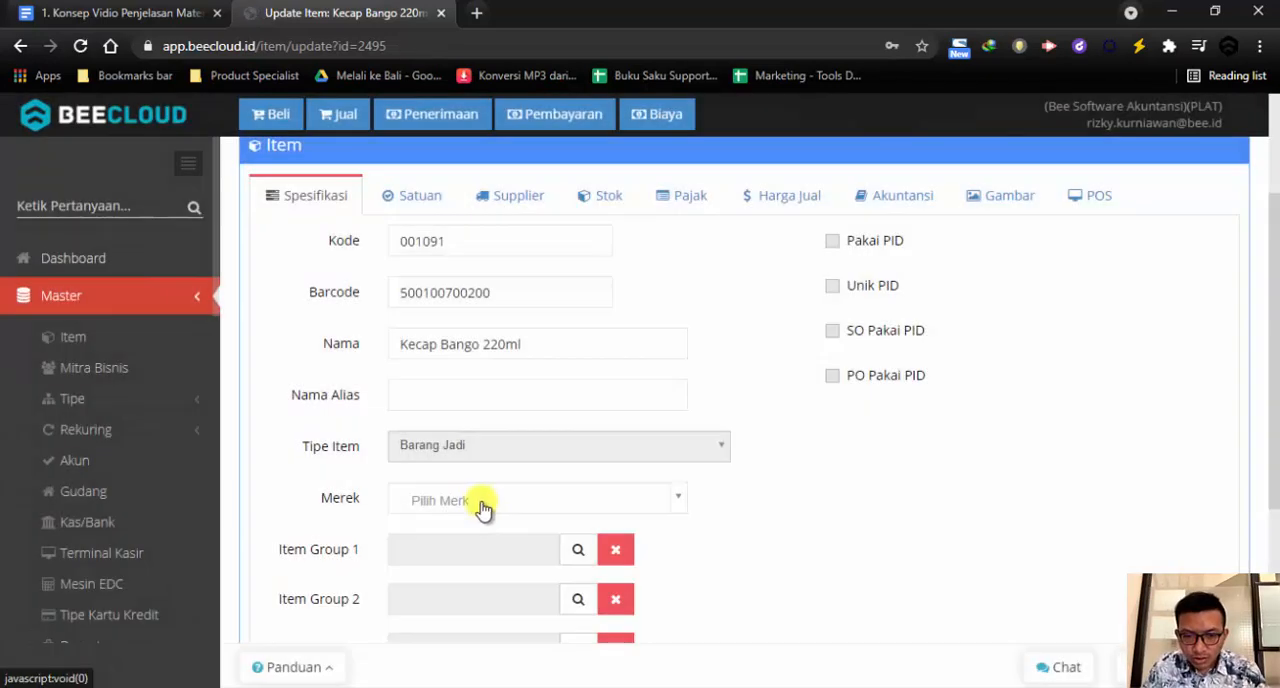
click(482, 508)
text(bang)
click(443, 566)
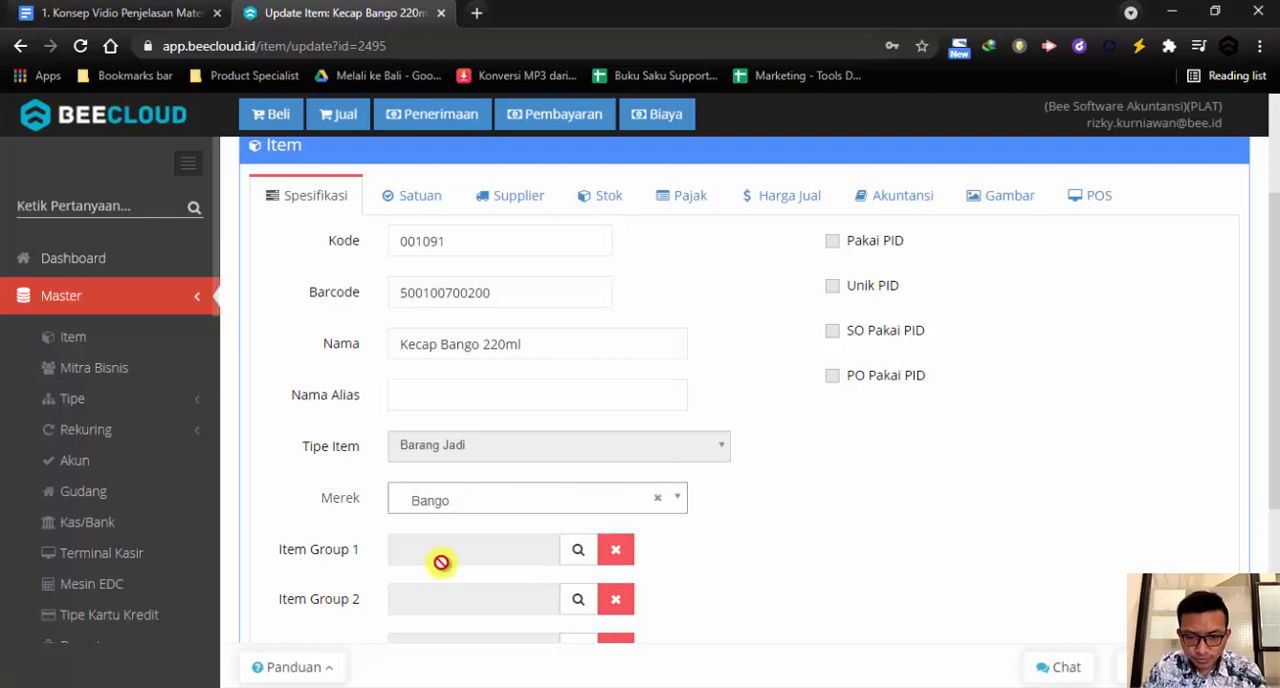
Assign Bumbu Dapur as Item Group 1 of Kecap Bango 220ml and acknowledge the warning
click(580, 552)
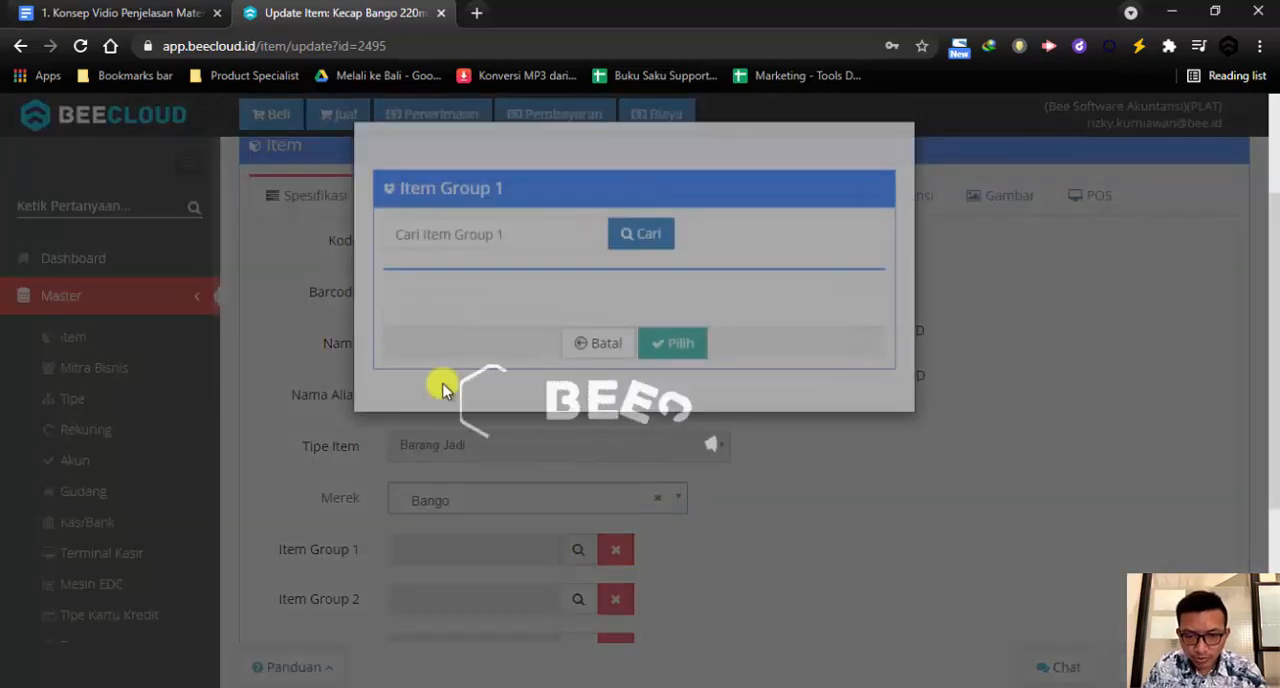
click(467, 235)
text(bang)
key(Return)
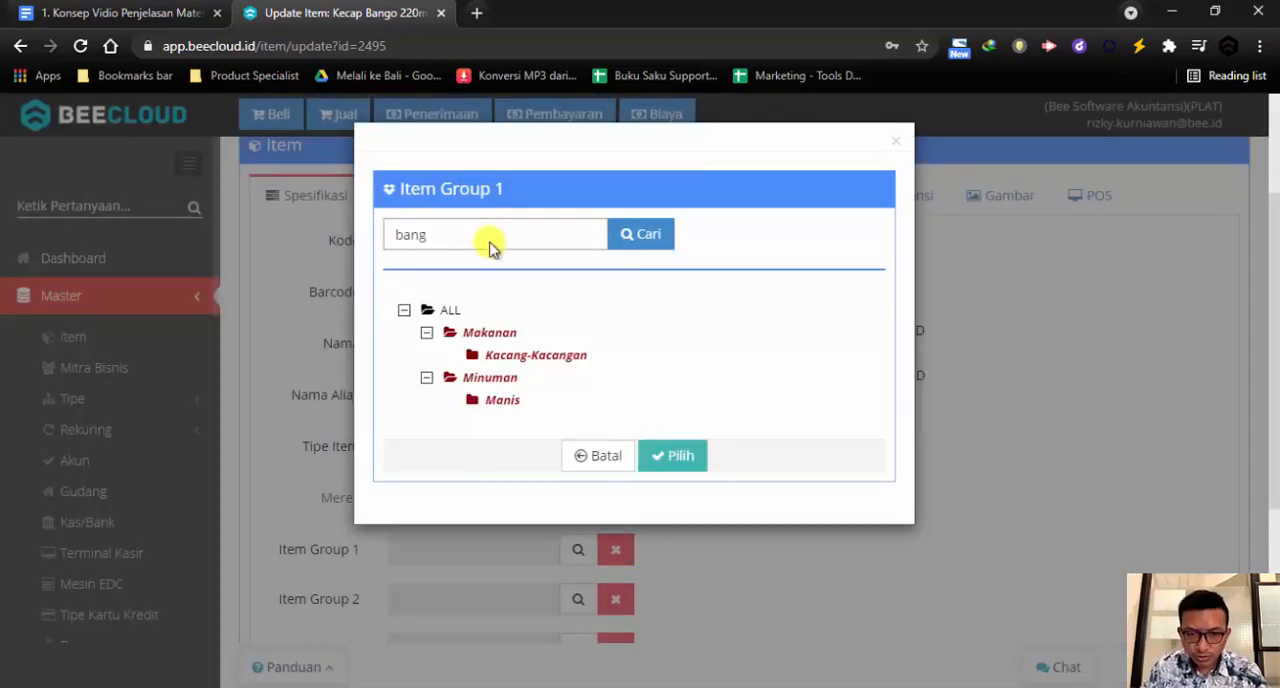
key(BackSpace)
key(BackSpace)
key(BackSpace)
text(bum)
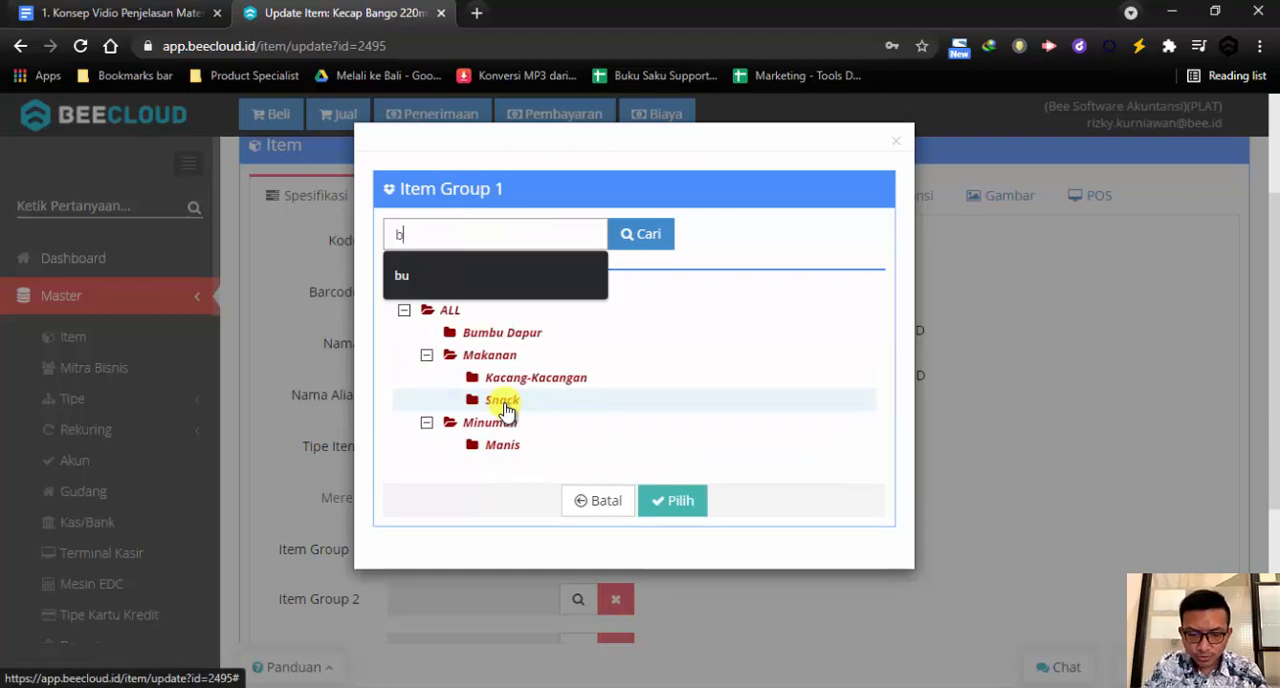
key(Return)
click(508, 334)
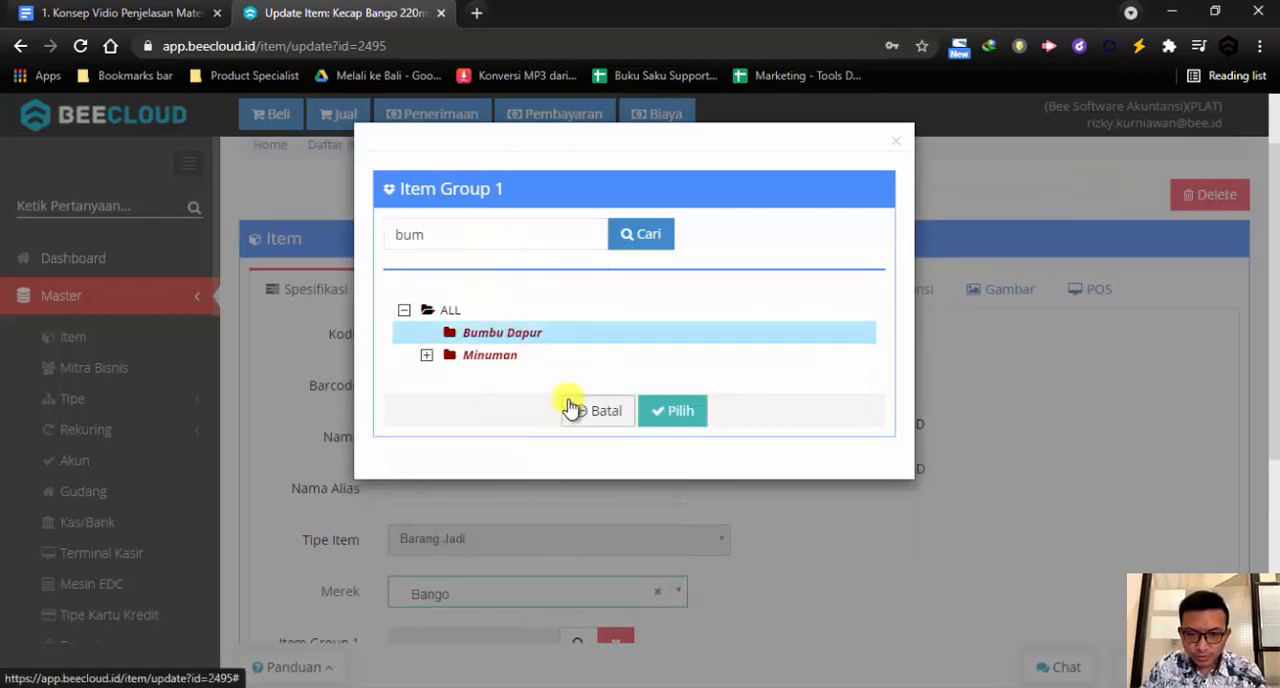
click(666, 418)
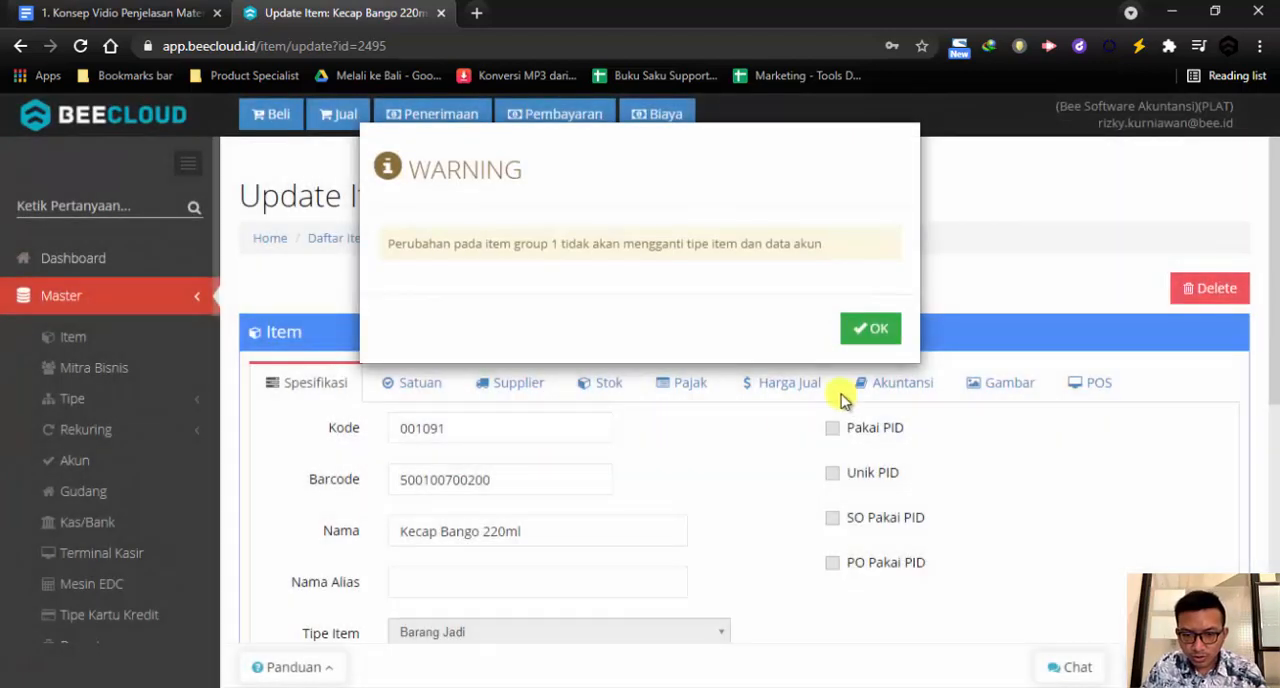
click(874, 331)
Save the updated Kecap Bango 220ml item and return to the item list
scroll(714, 520, down, 2)
scroll(724, 521, up, 2)
scroll(725, 520, down, 4)
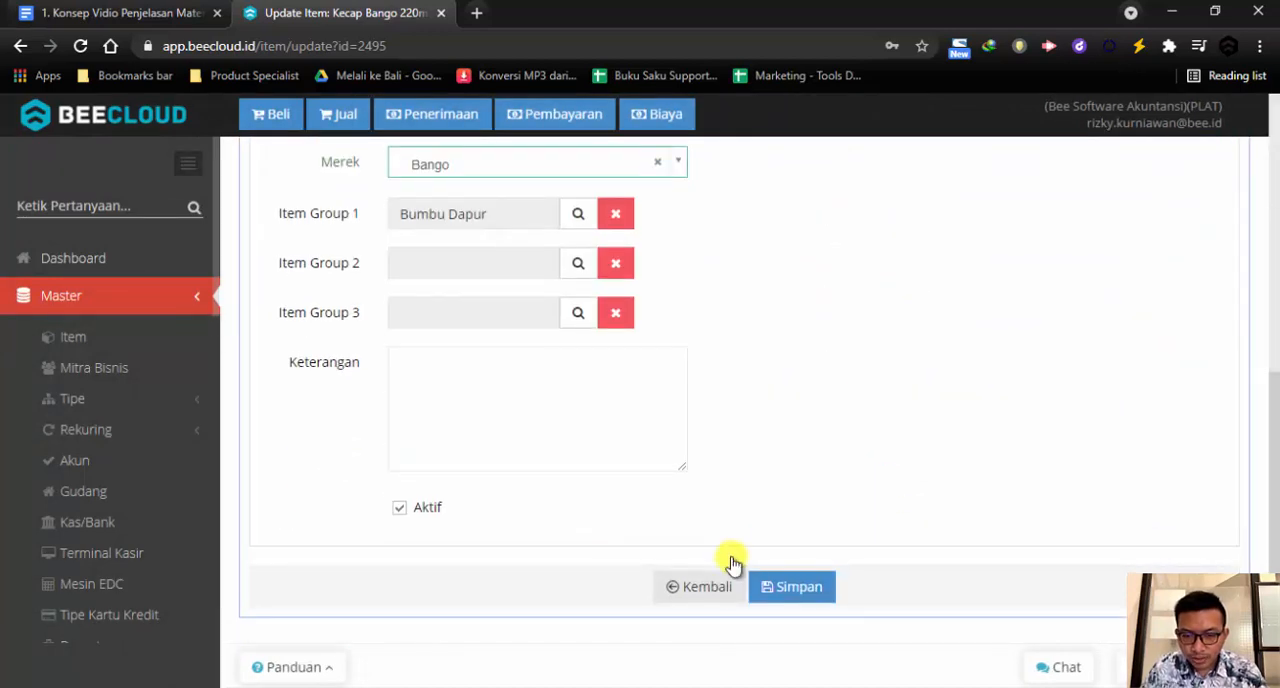
click(781, 586)
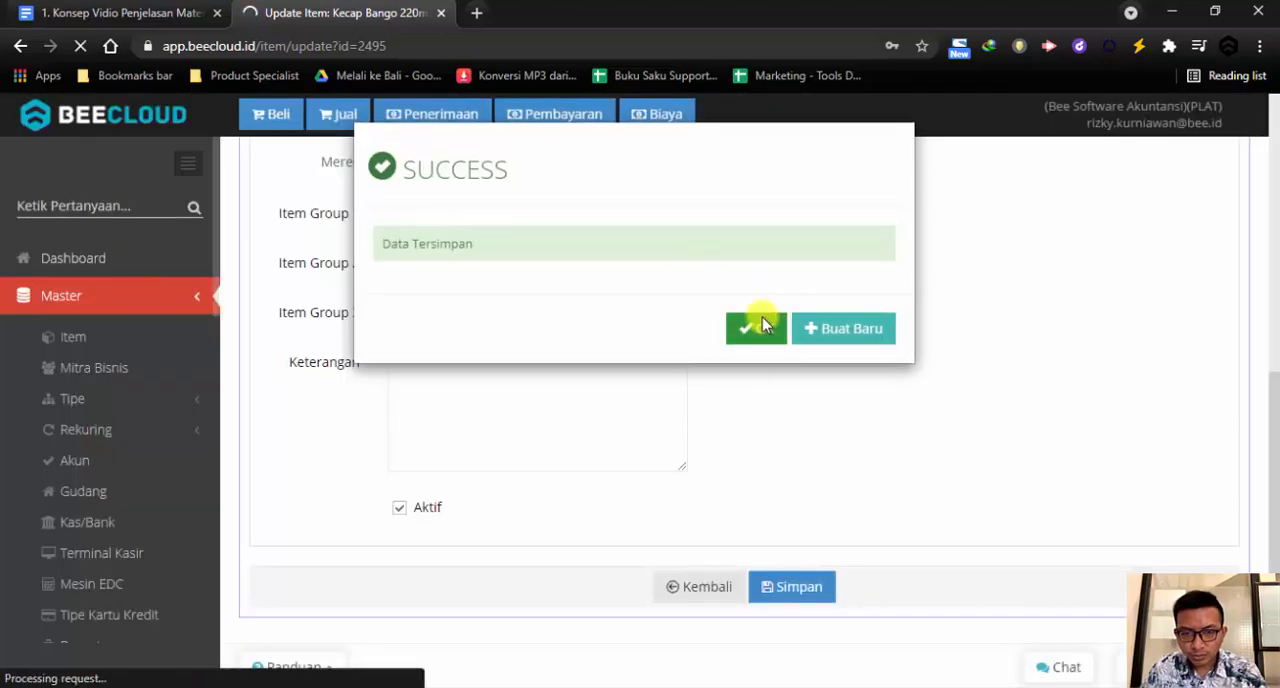
click(757, 326)
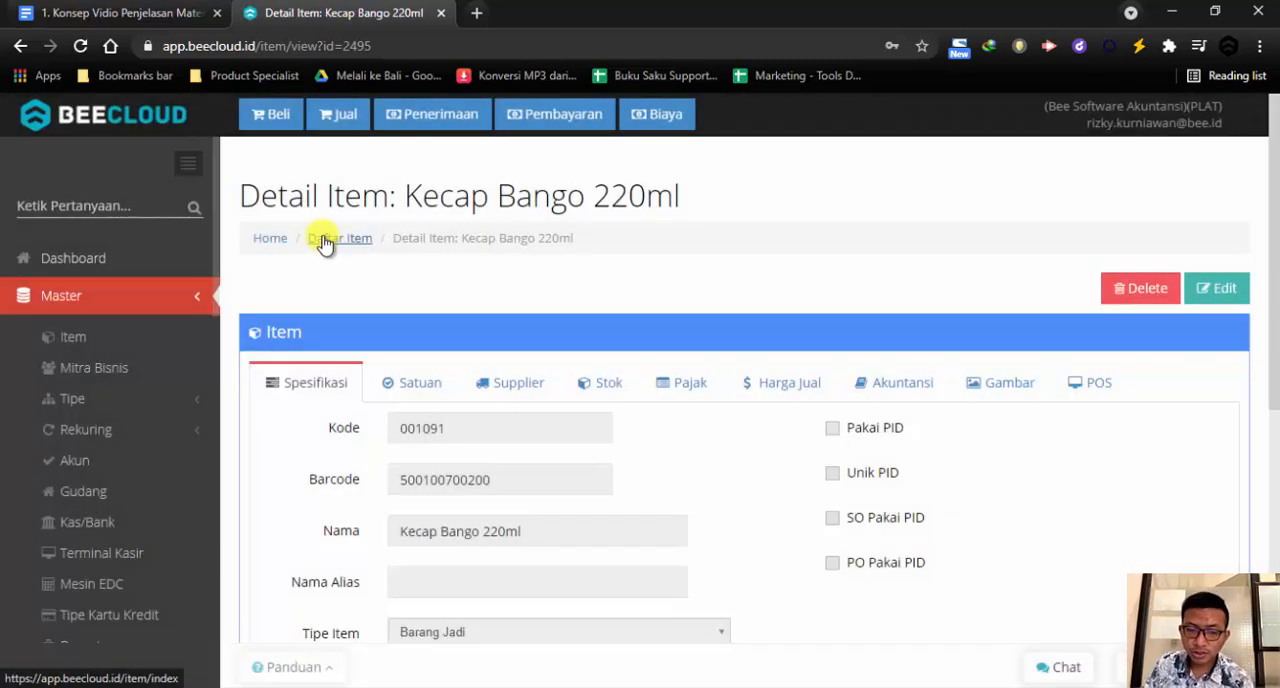
click(325, 243)
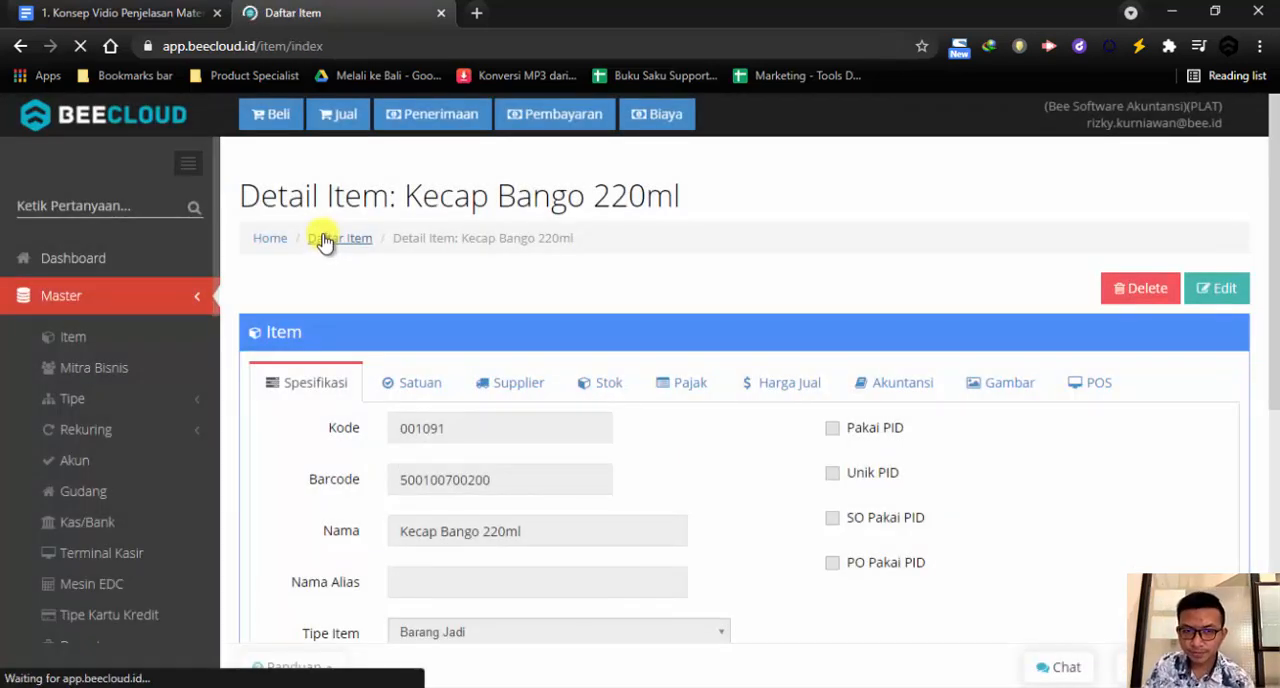
scroll(534, 340, down, 2)
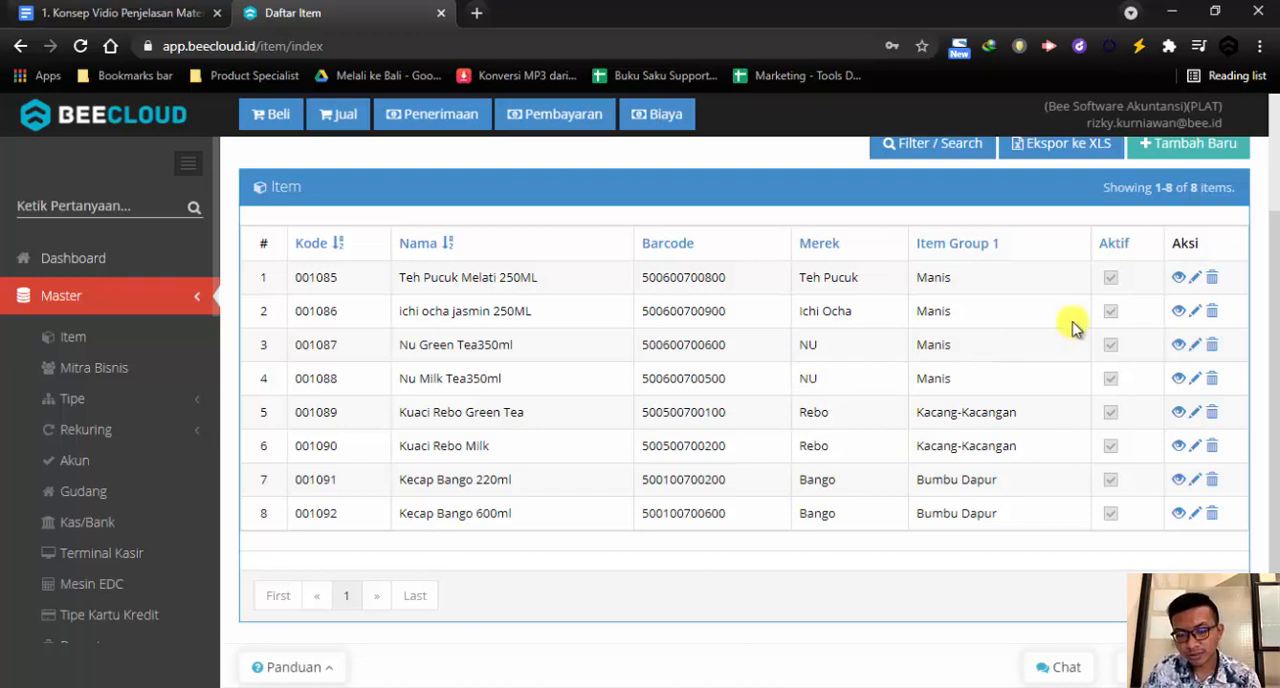
Clear the Aktif option of the Teh Pucuk Melati 250ML item and return to the item list without saving
click(1195, 280)
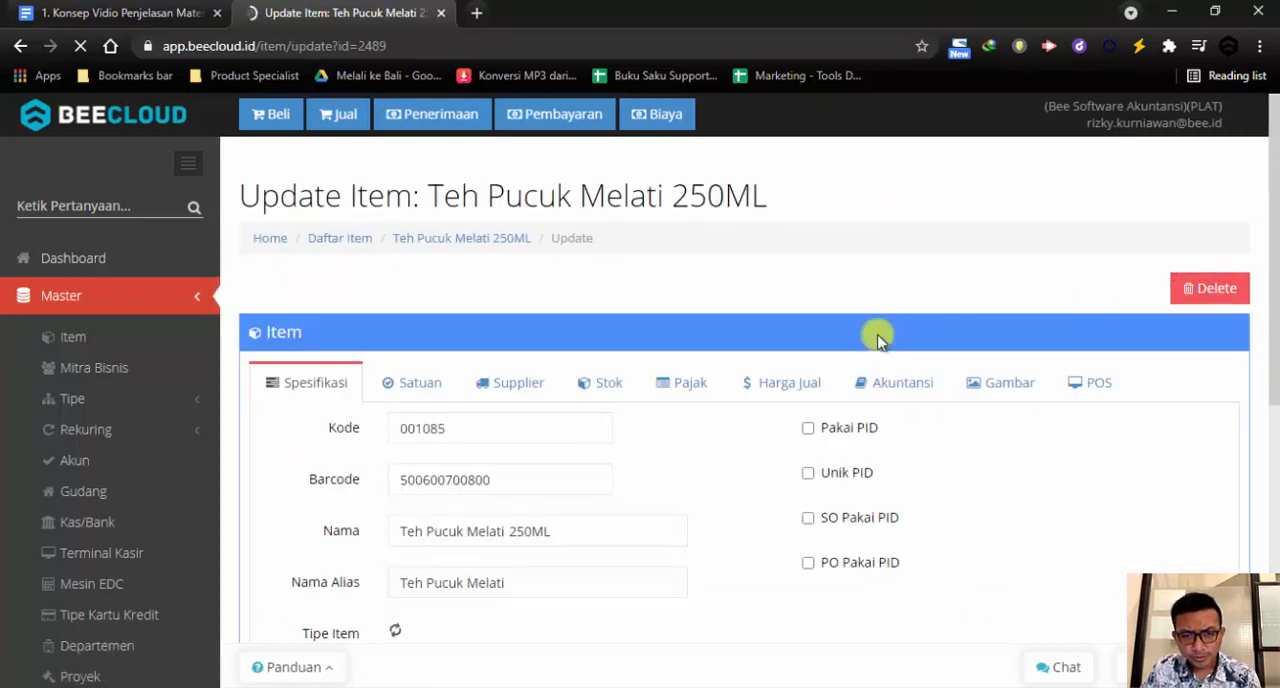
scroll(612, 412, down, 5)
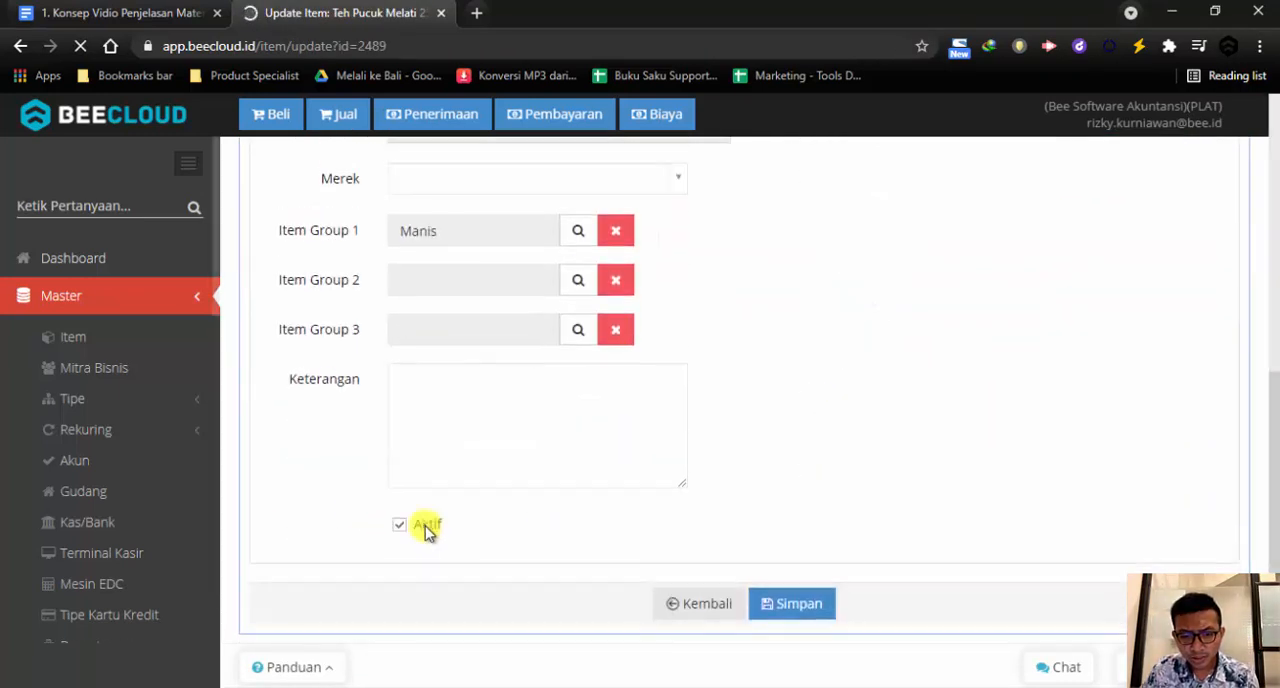
click(409, 531)
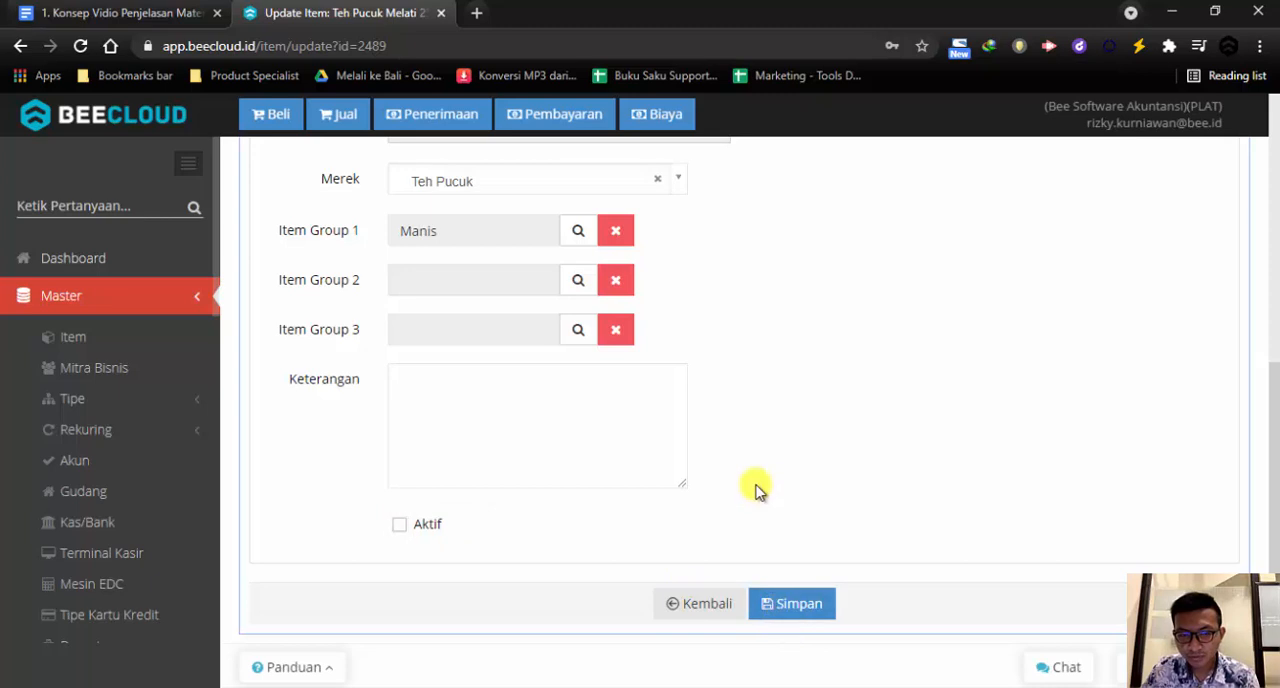
click(73, 298)
click(106, 149)
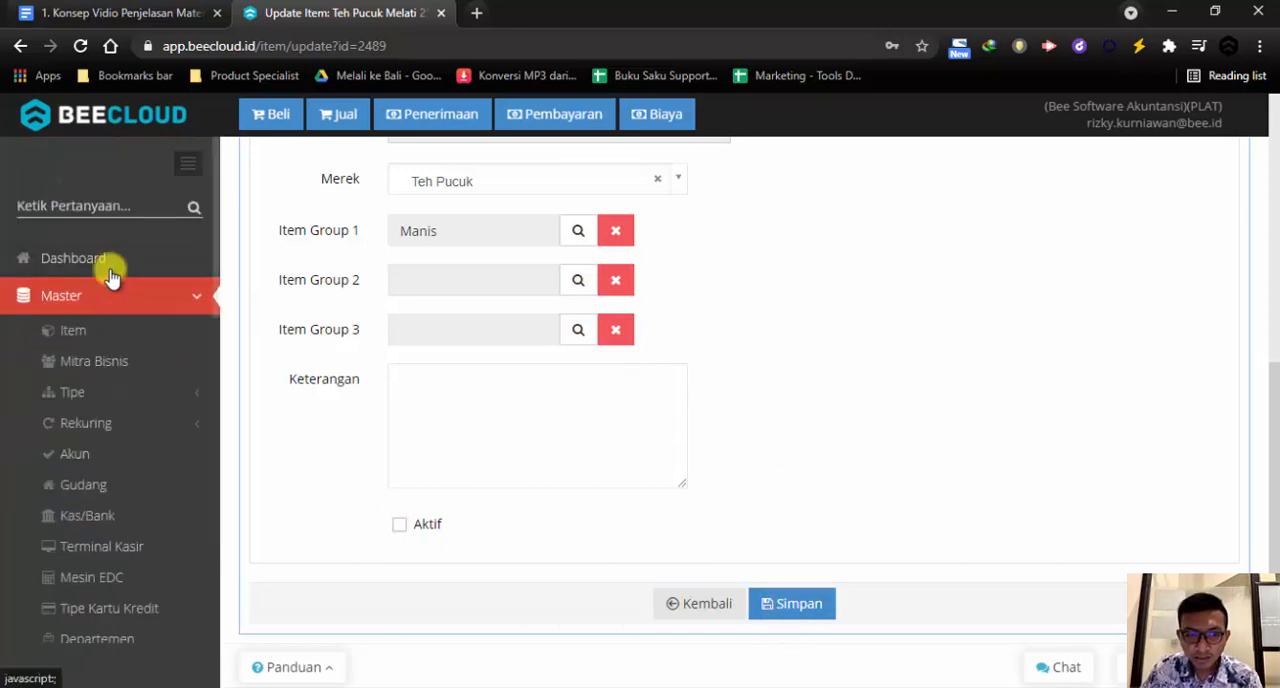
click(80, 329)
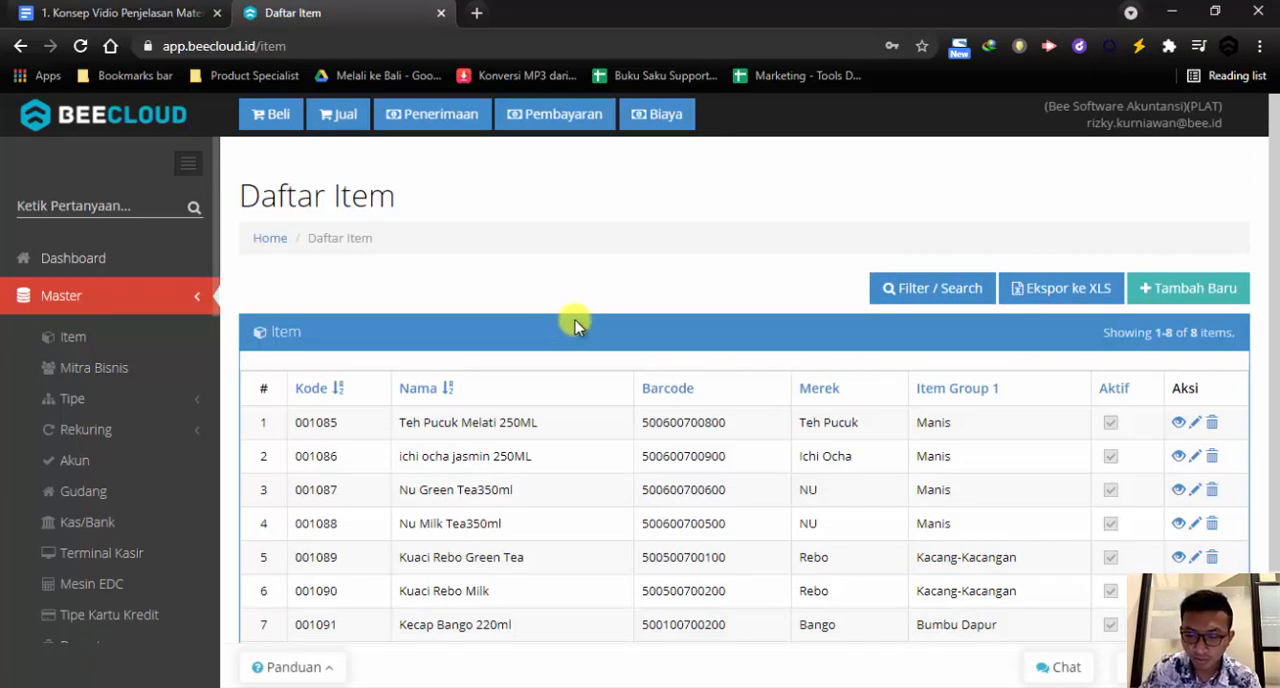
Open the Impor Item page from the system's data import functions
click(114, 290)
scroll(137, 386, down, 2)
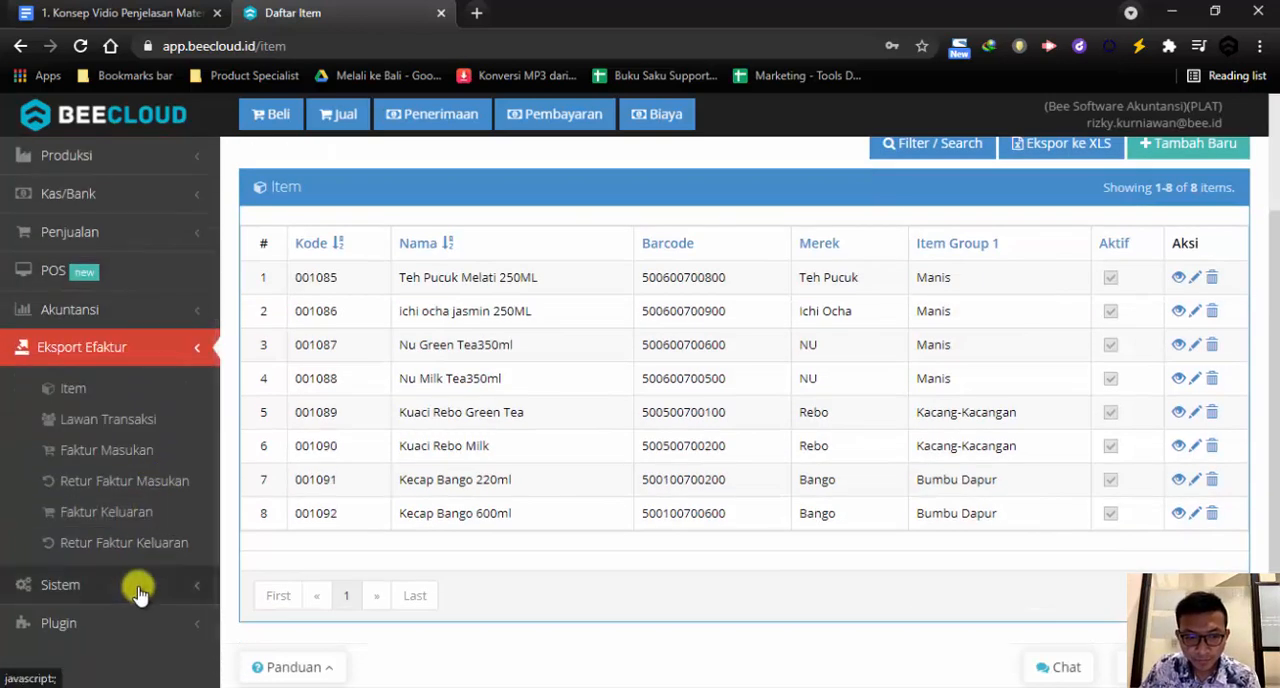
click(137, 586)
scroll(162, 560, down, 2)
click(161, 531)
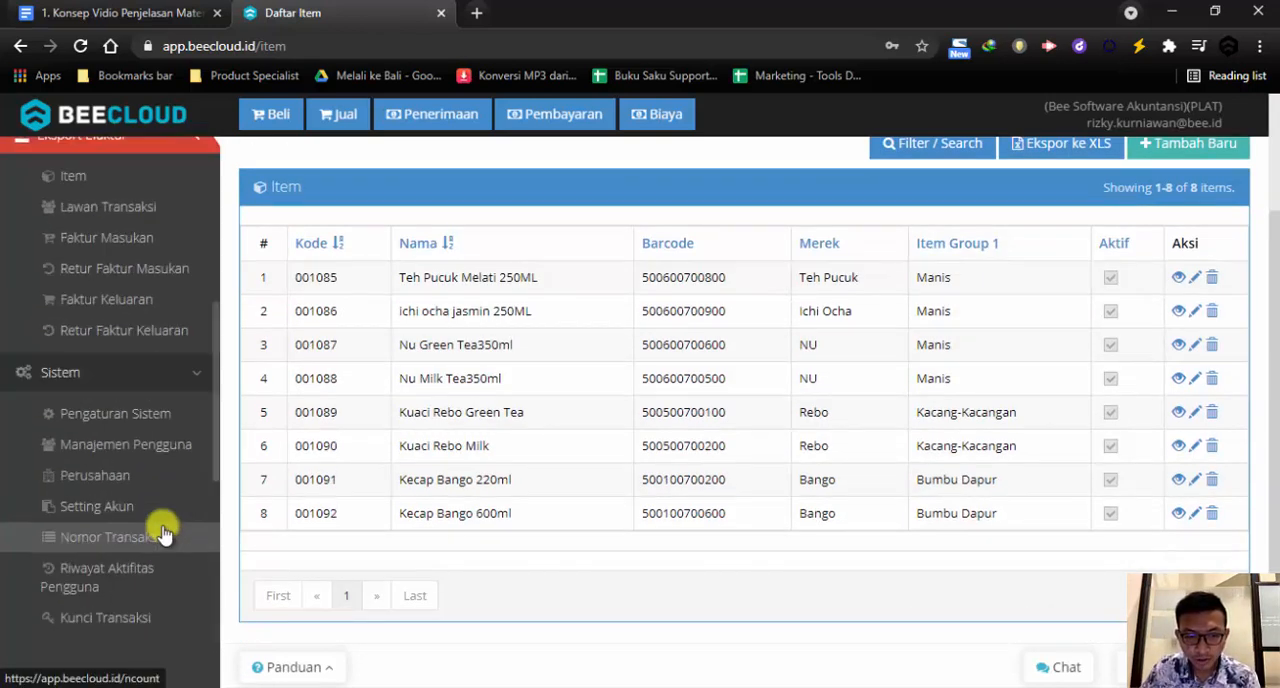
scroll(163, 531, down, 2)
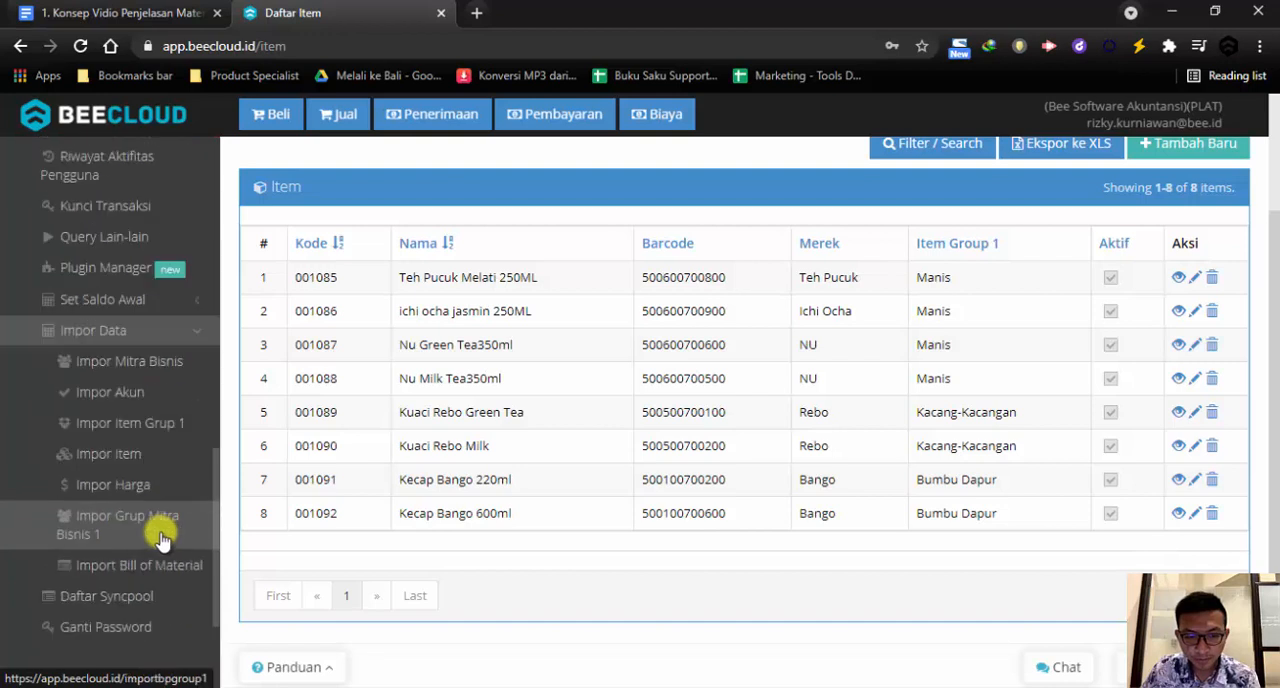
click(147, 464)
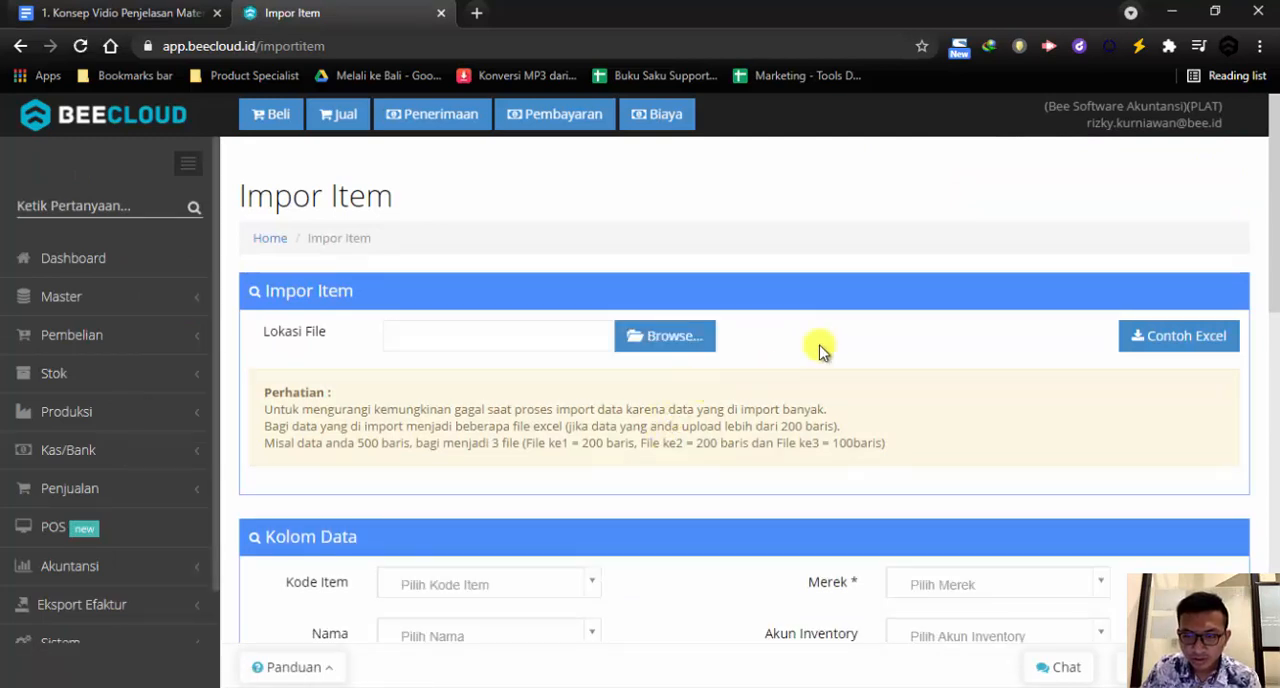
Download the sample Excel file for item import and open it in Excel
click(1155, 340)
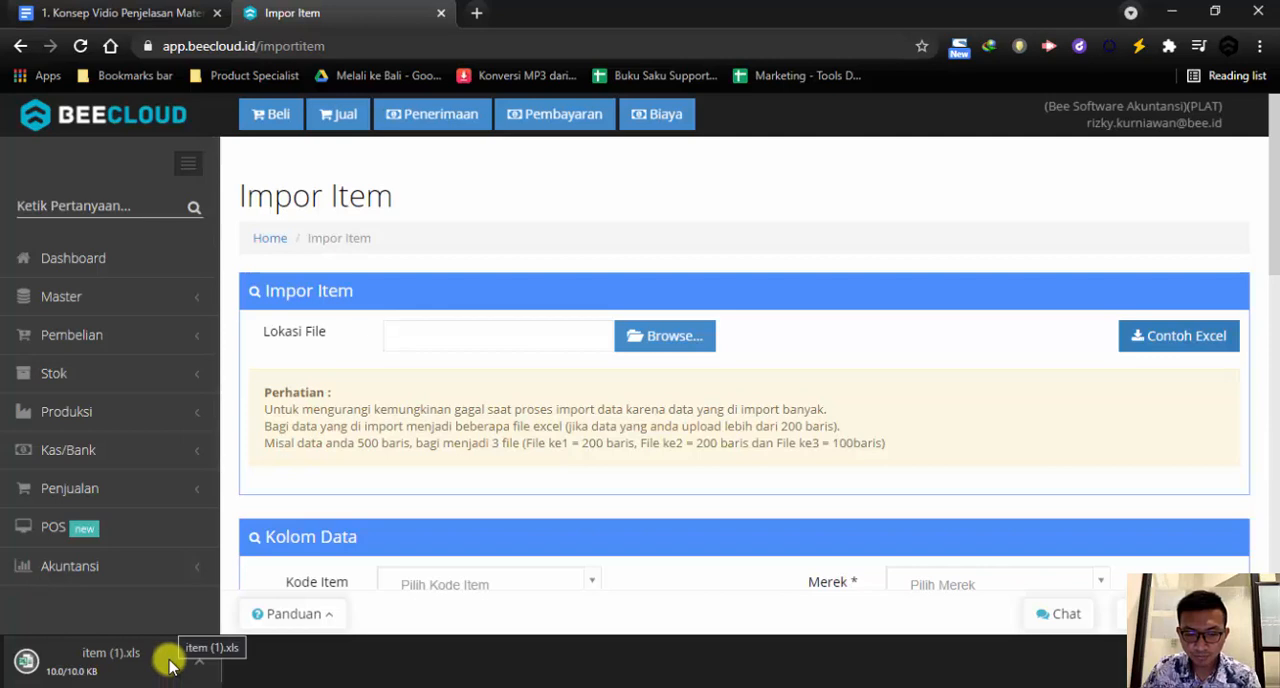
click(123, 660)
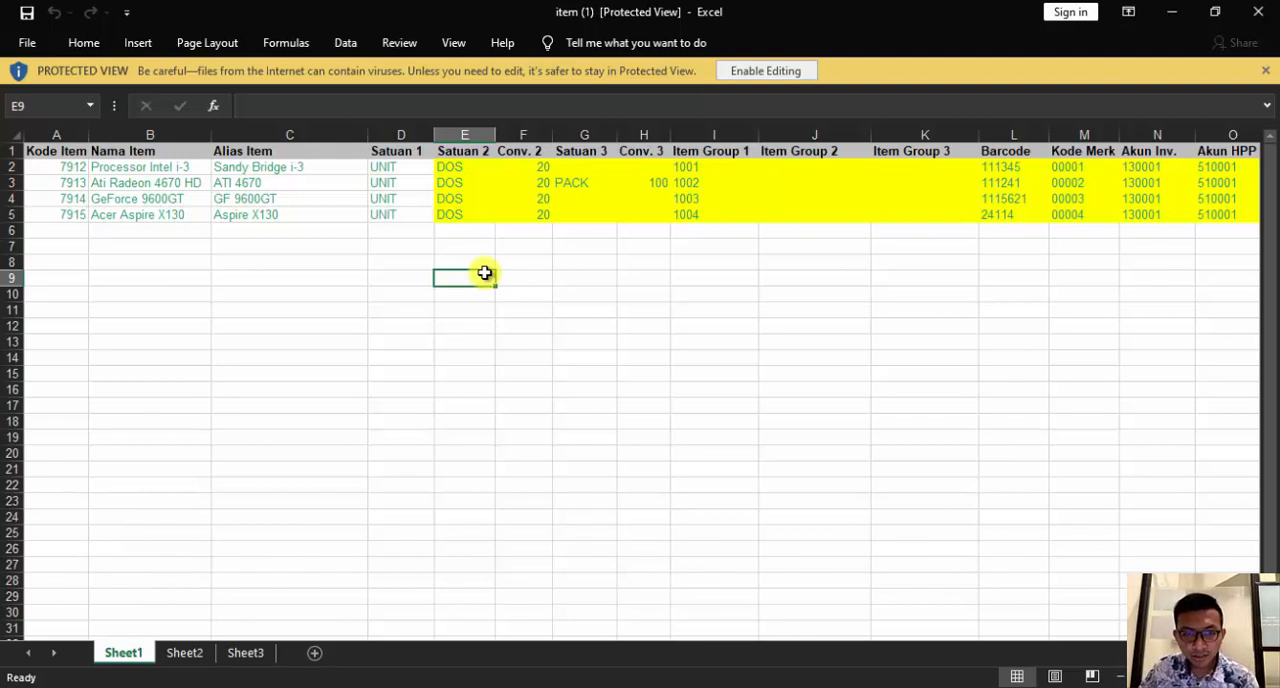
Examine the sample's item code, item name, Satuan 1, Item Group 1, barcode and brand code columns
click(61, 168)
drag(61, 168, 60, 216)
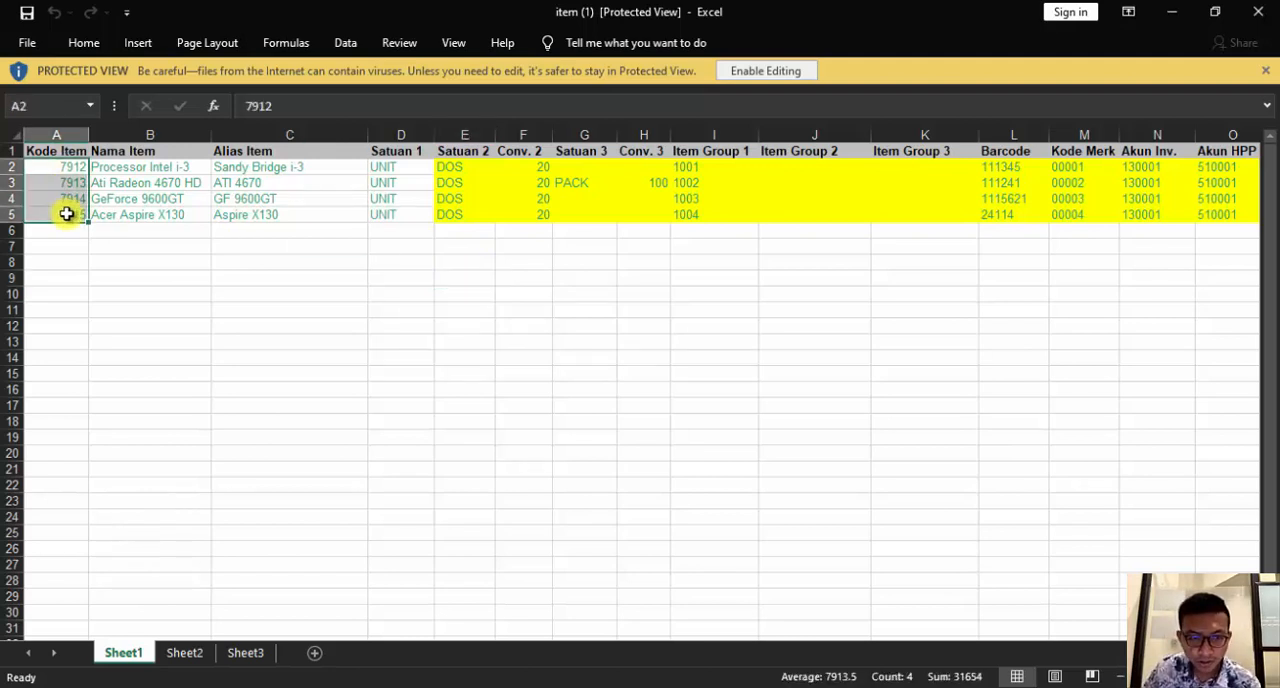
drag(110, 167, 120, 212)
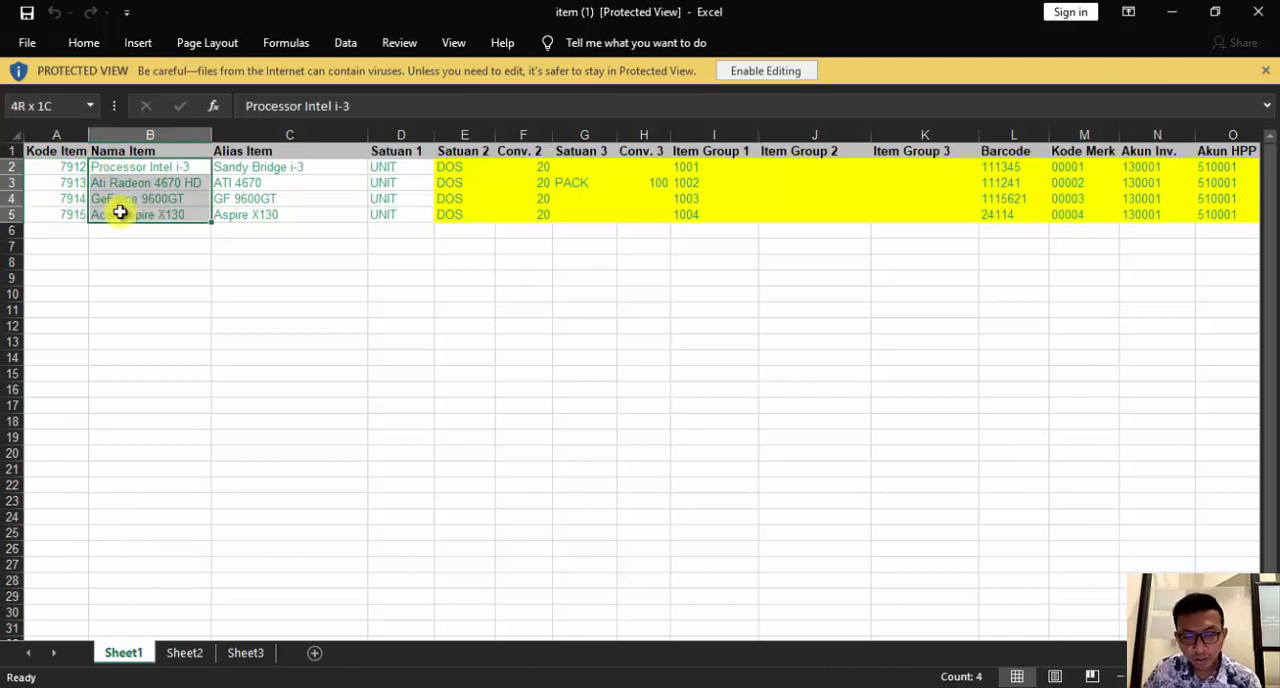
drag(394, 166, 392, 218)
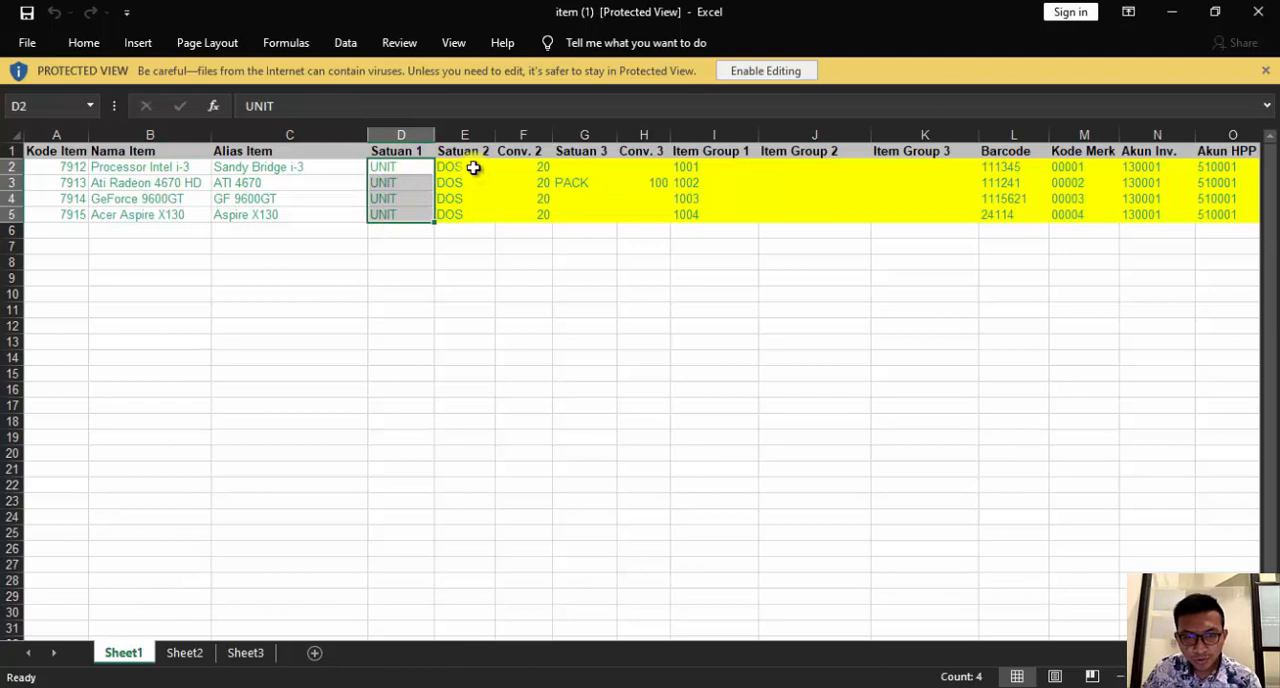
drag(720, 168, 720, 213)
drag(1010, 167, 1012, 215)
drag(1088, 167, 1085, 212)
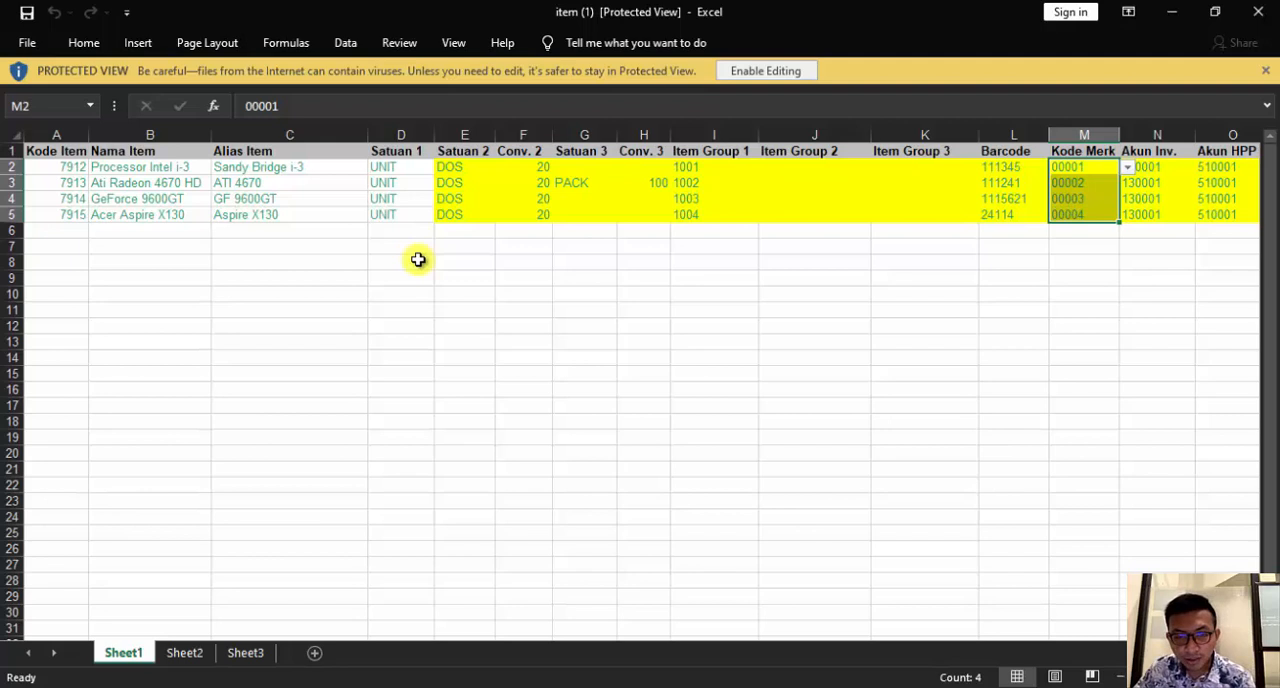
Examine how the second and third units, the Conv. 2 conversions and Item Group 1 codes are filled in
drag(469, 169, 464, 216)
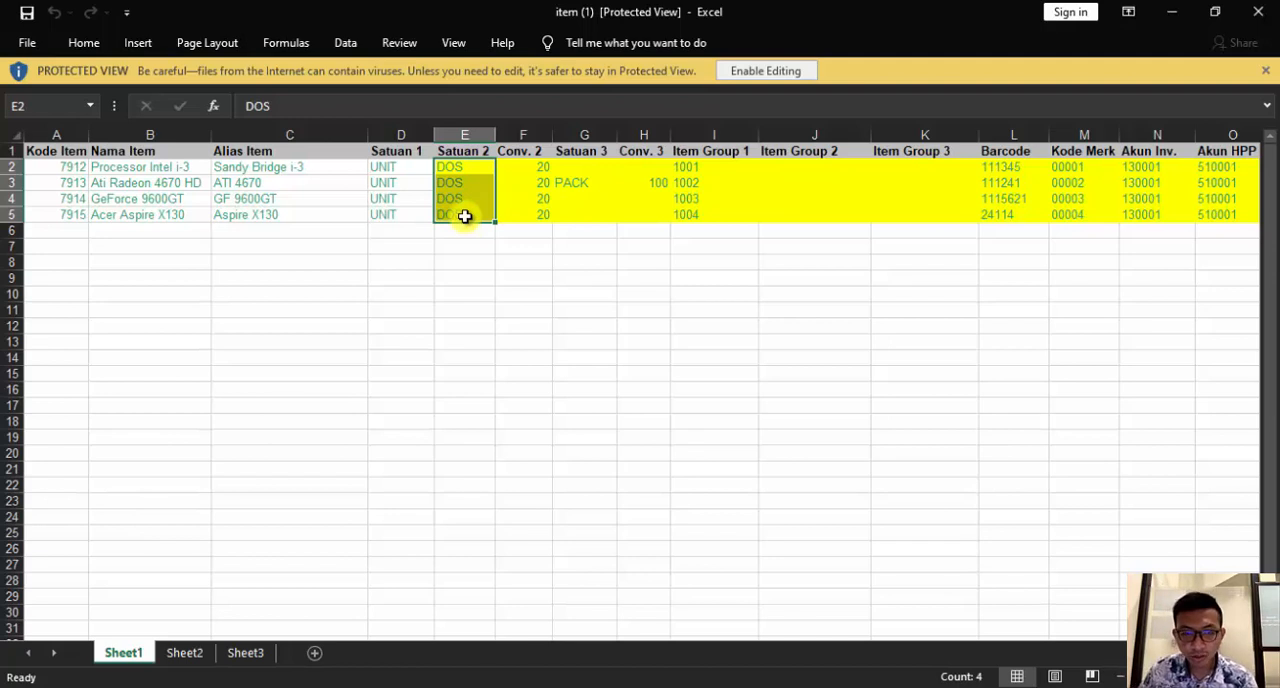
drag(537, 167, 538, 219)
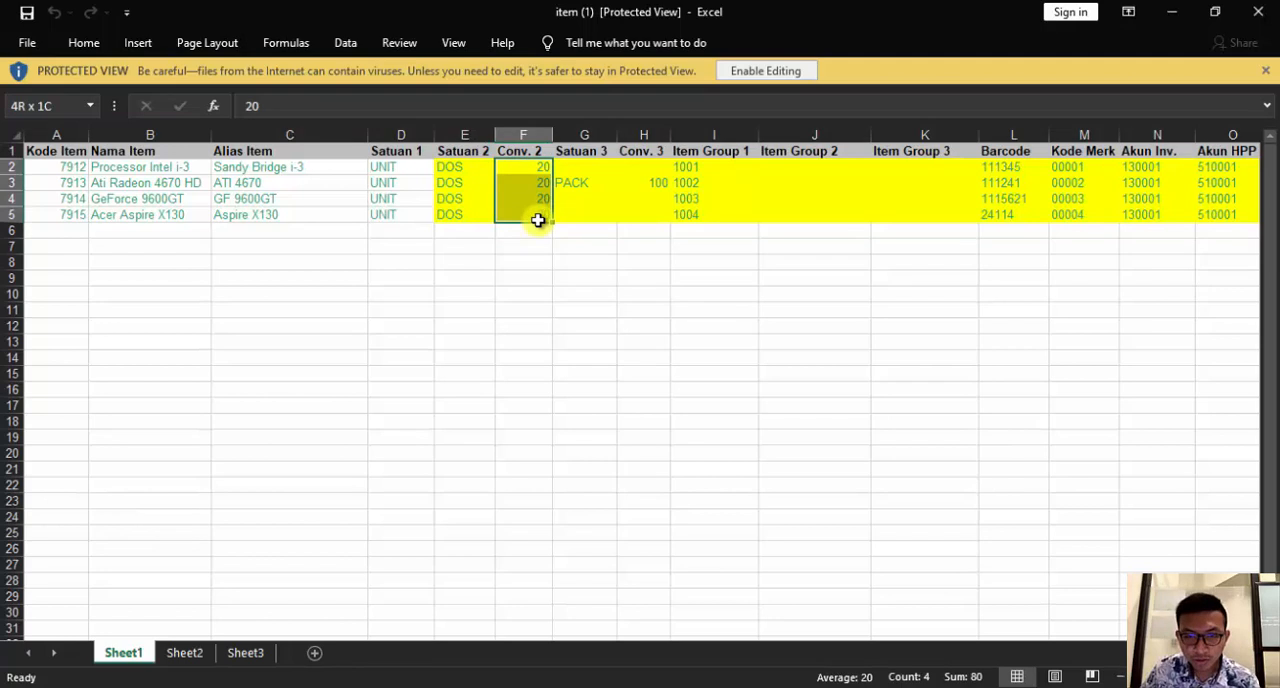
drag(584, 167, 592, 214)
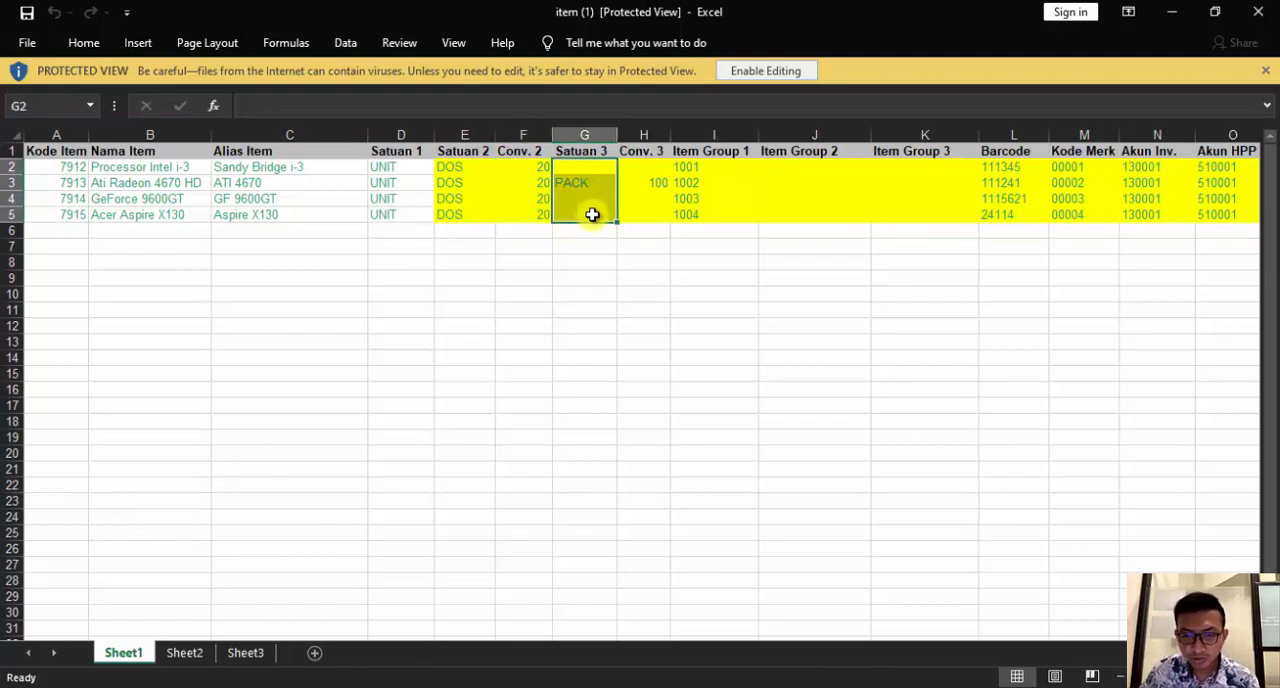
drag(716, 166, 720, 218)
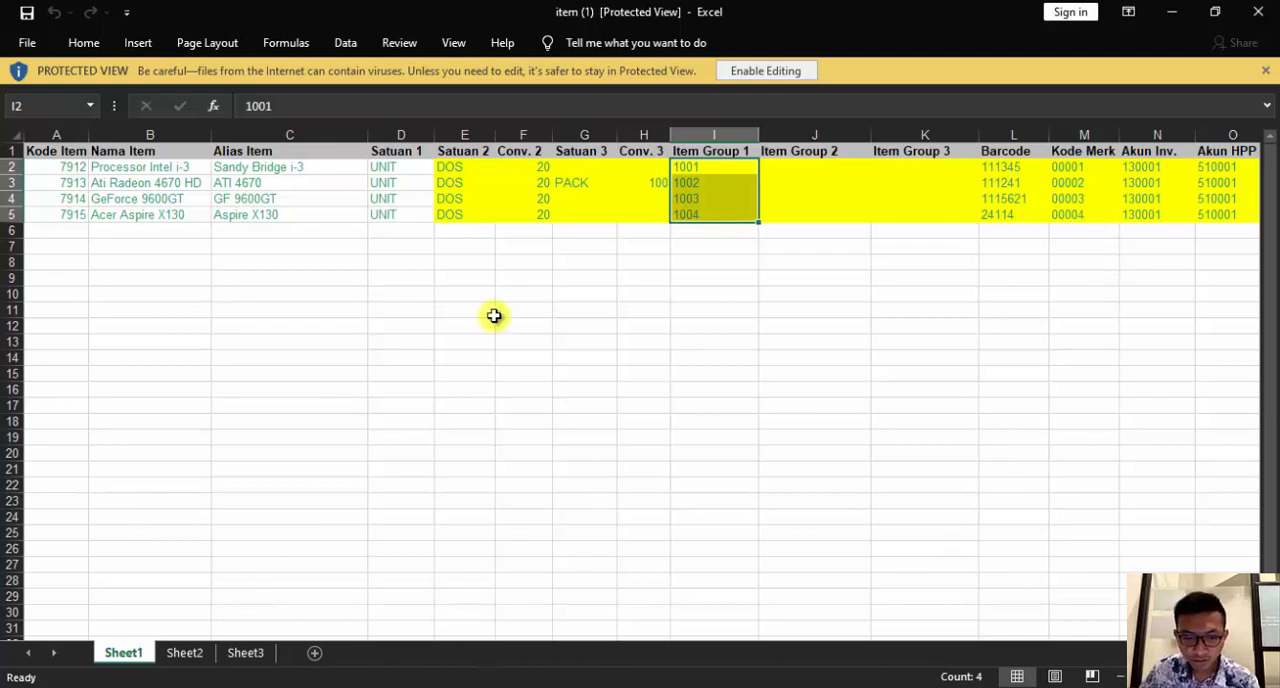
Review the sample's remaining columns for accounts, purchase and sales taxes, supplier code and Keterangan
click(546, 278)
key(Right)
key(Right)
key(Right)
key(Right)
key(Right)
key(Right)
key(Right)
key(Right)
key(Right)
key(Right)
key(Right)
key(Right)
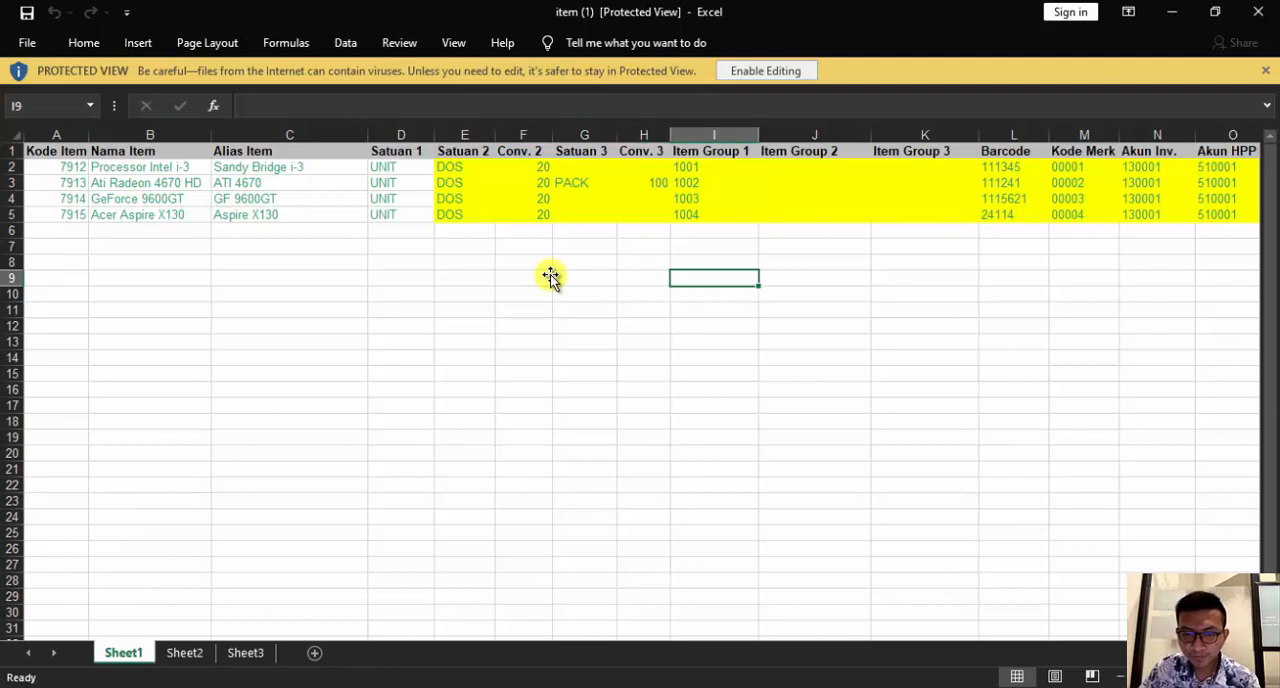
key(Right)
key(Right)
key(Right)
key(Right)
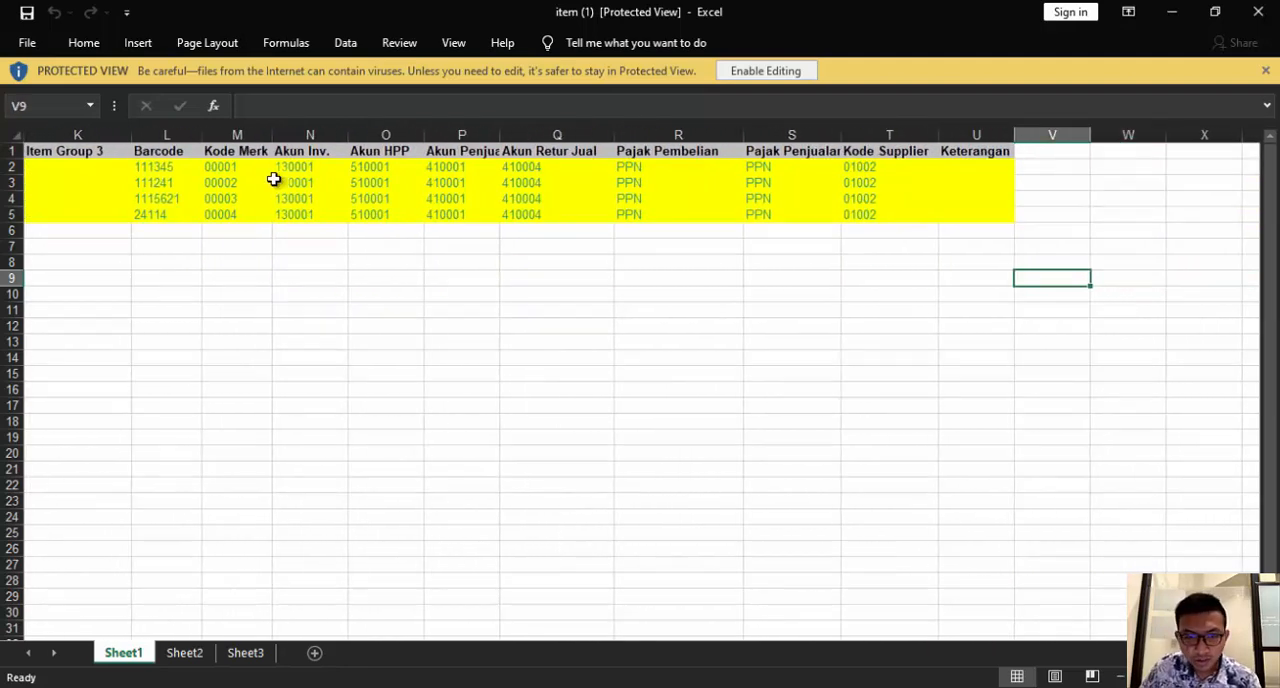
Go over the account codes, PPN purchase and sales taxes, and supplier codes filled in for the sample's four items
drag(306, 166, 534, 216)
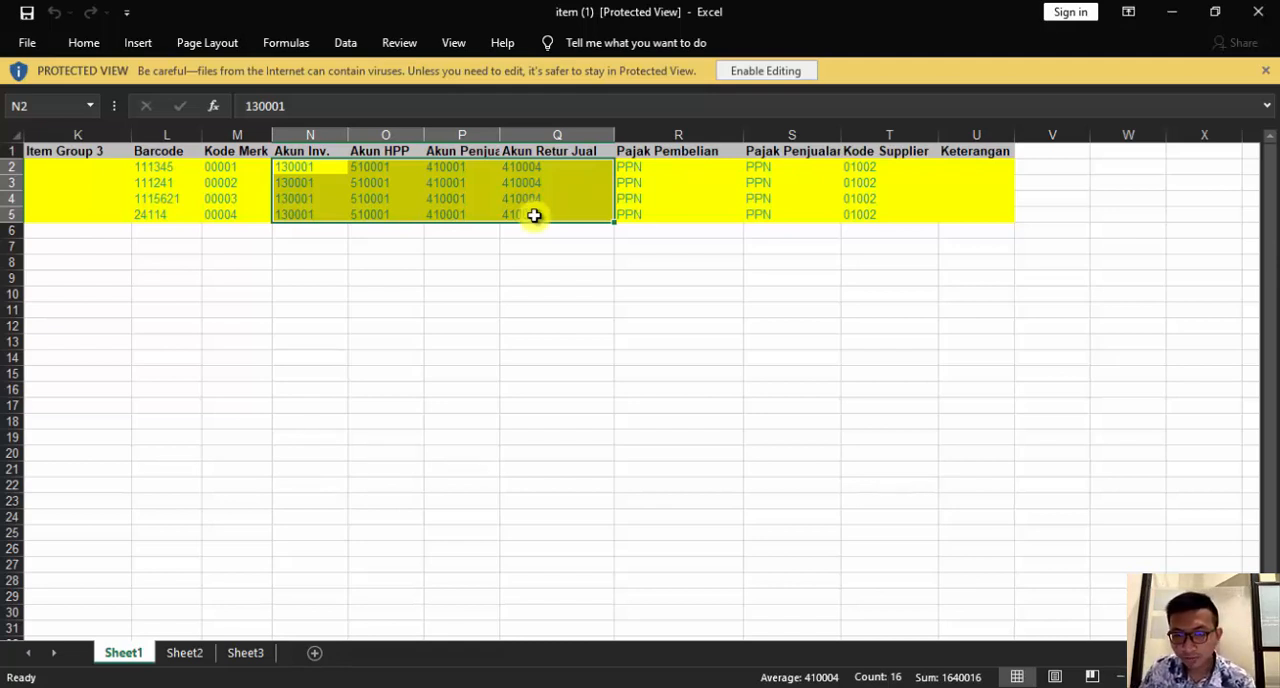
drag(684, 168, 762, 210)
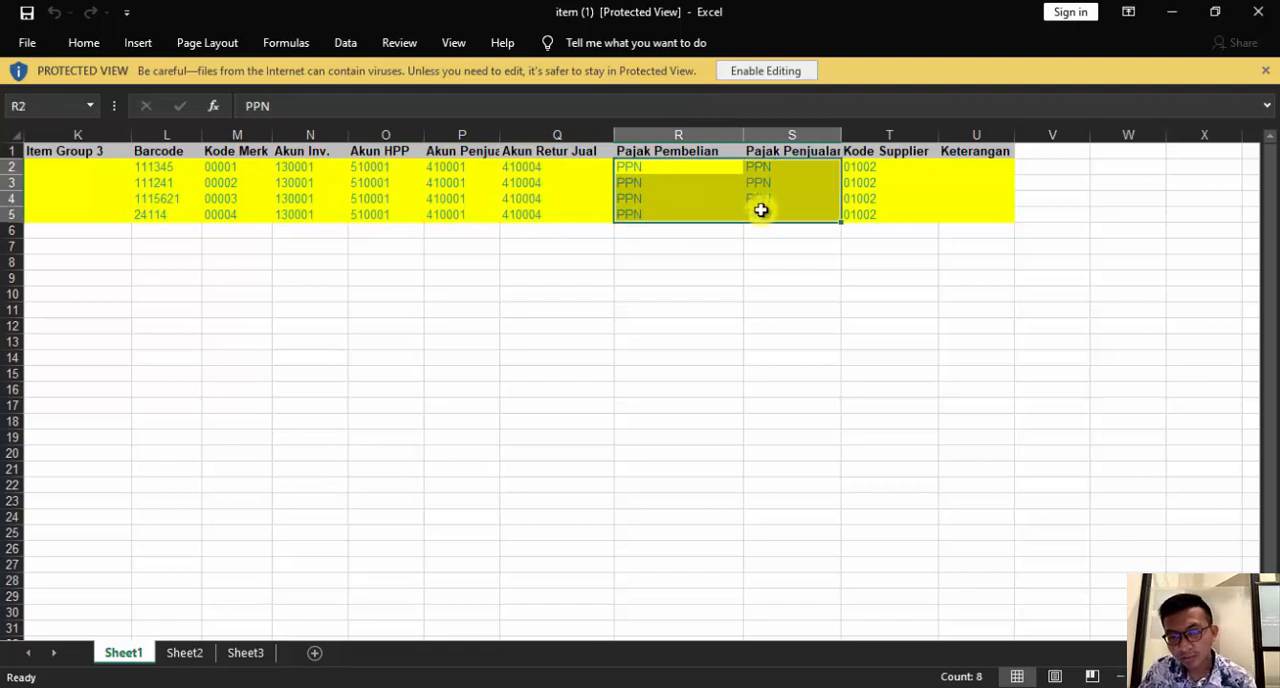
click(672, 201)
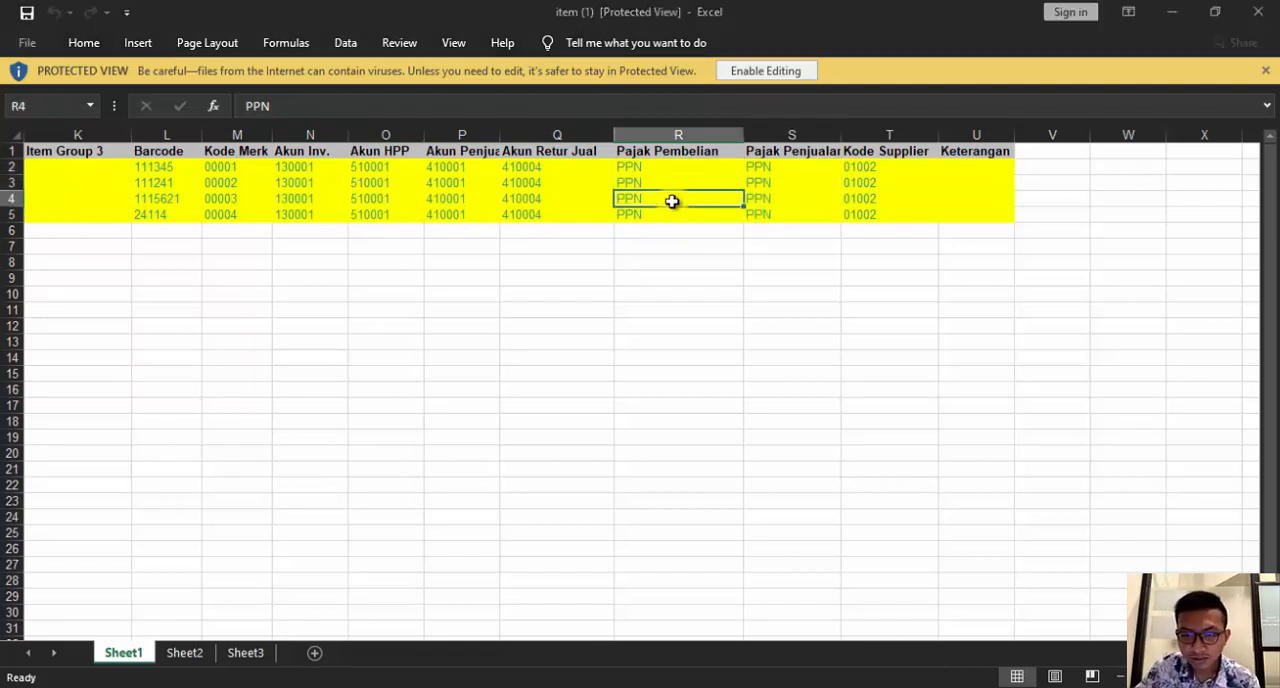
click(654, 215)
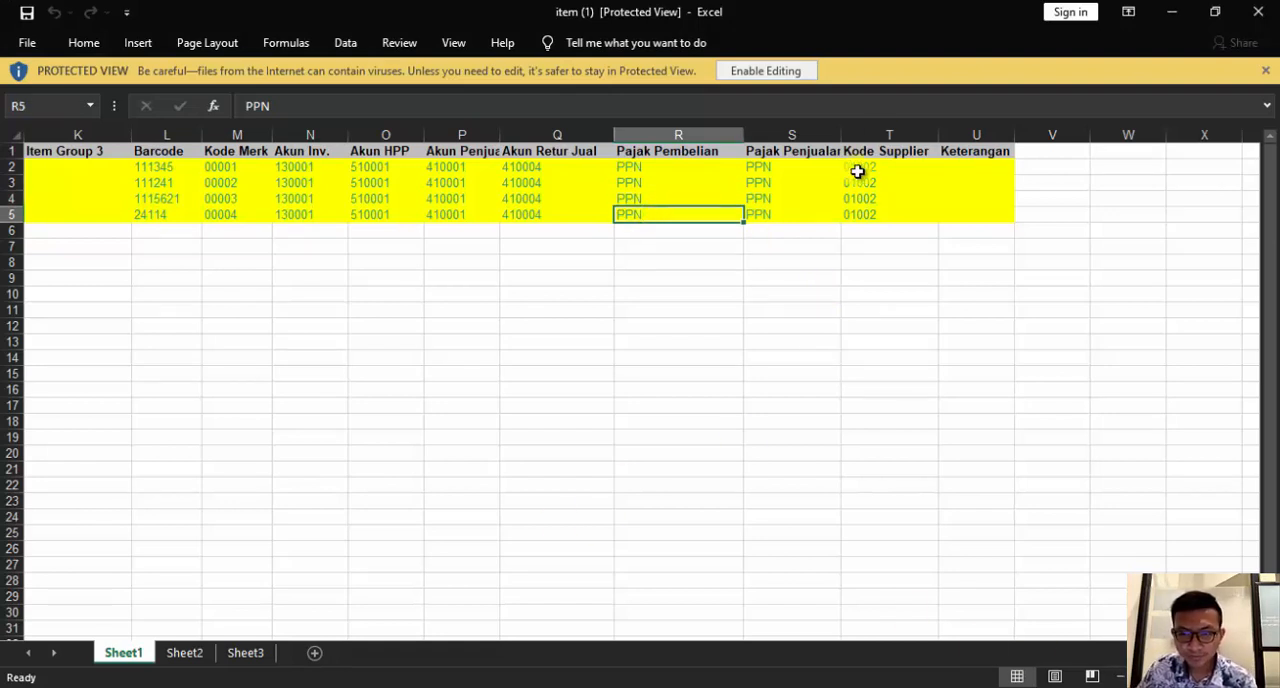
drag(888, 166, 877, 217)
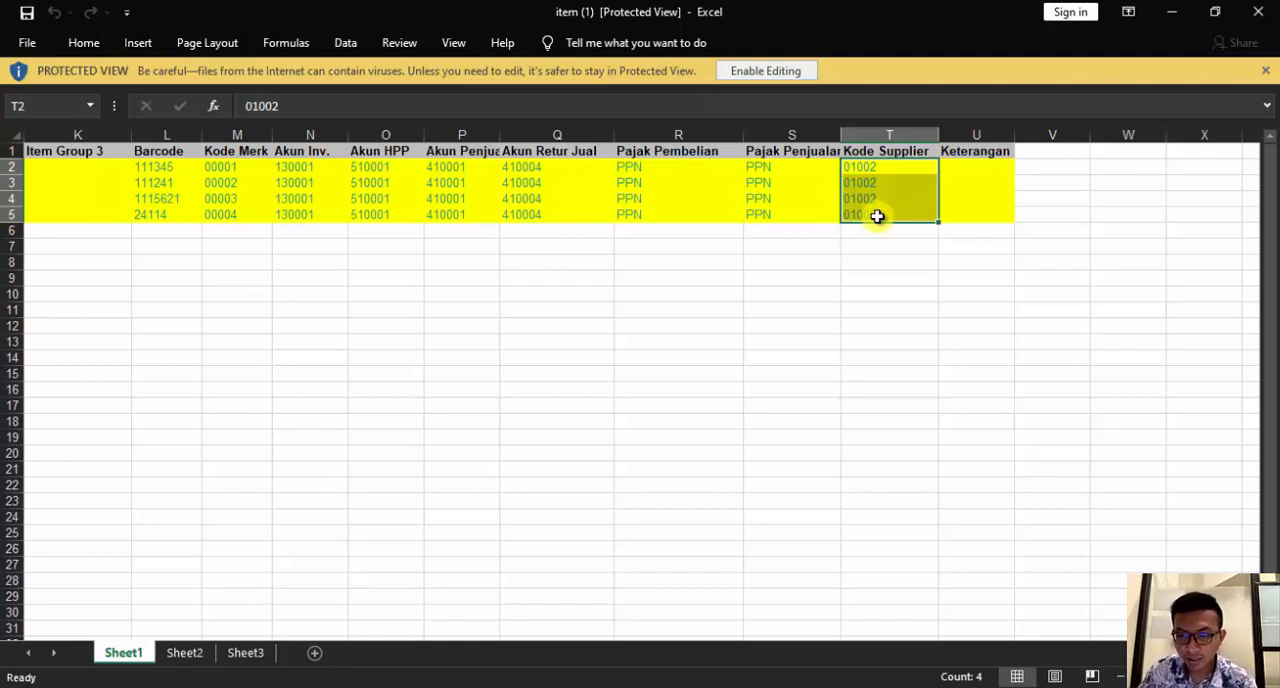
key(Left)
key(Left)
key(Left)
key(Left)
key(Left)
key(Left)
key(Left)
key(Left)
key(Left)
key(Left)
key(Left)
key(Left)
key(Left)
key(Left)
key(Left)
key(Left)
key(Left)
key(Left)
key(Left)
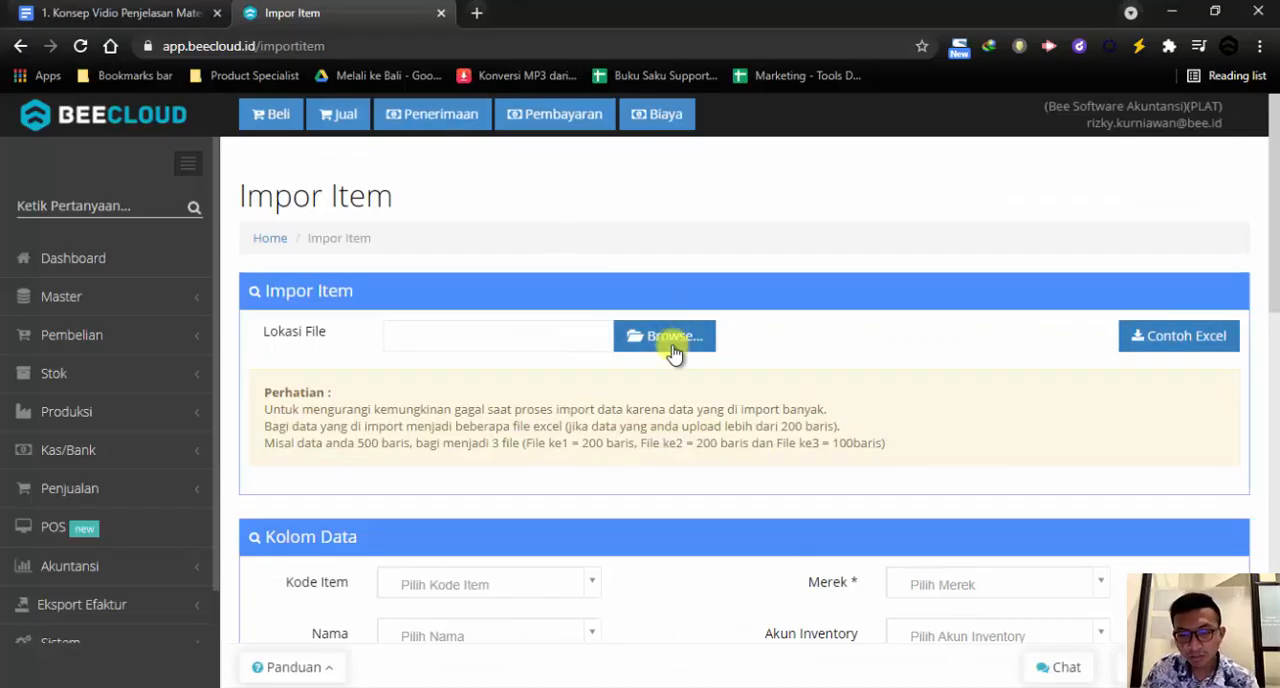
Switch to Beecloud's Impor Item page and load the downloaded sample Excel file as the file to import
click(675, 346)
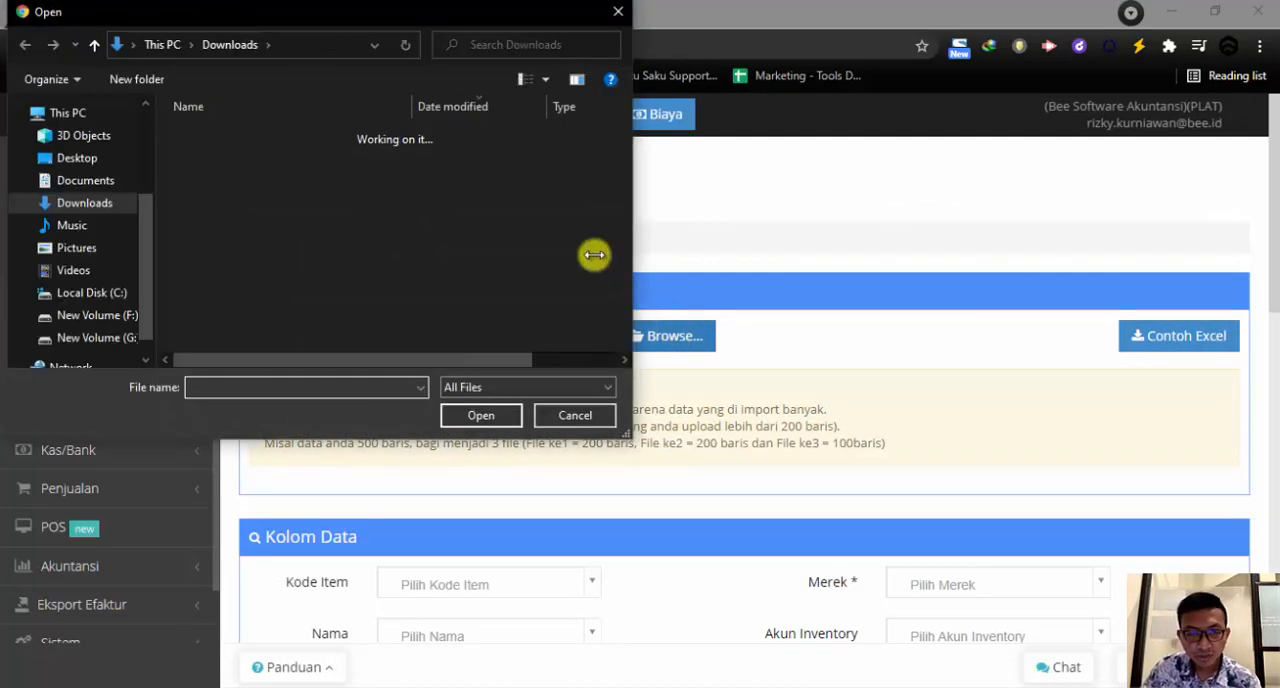
double_click(228, 162)
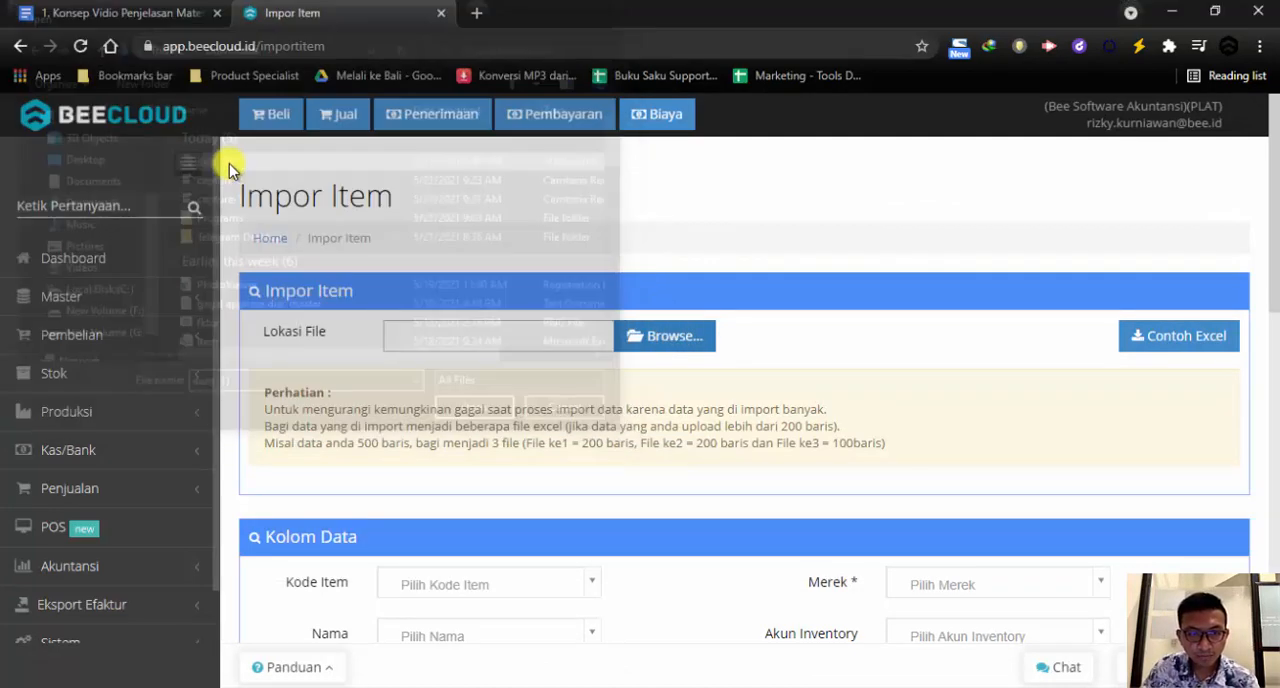
scroll(828, 391, down, 4)
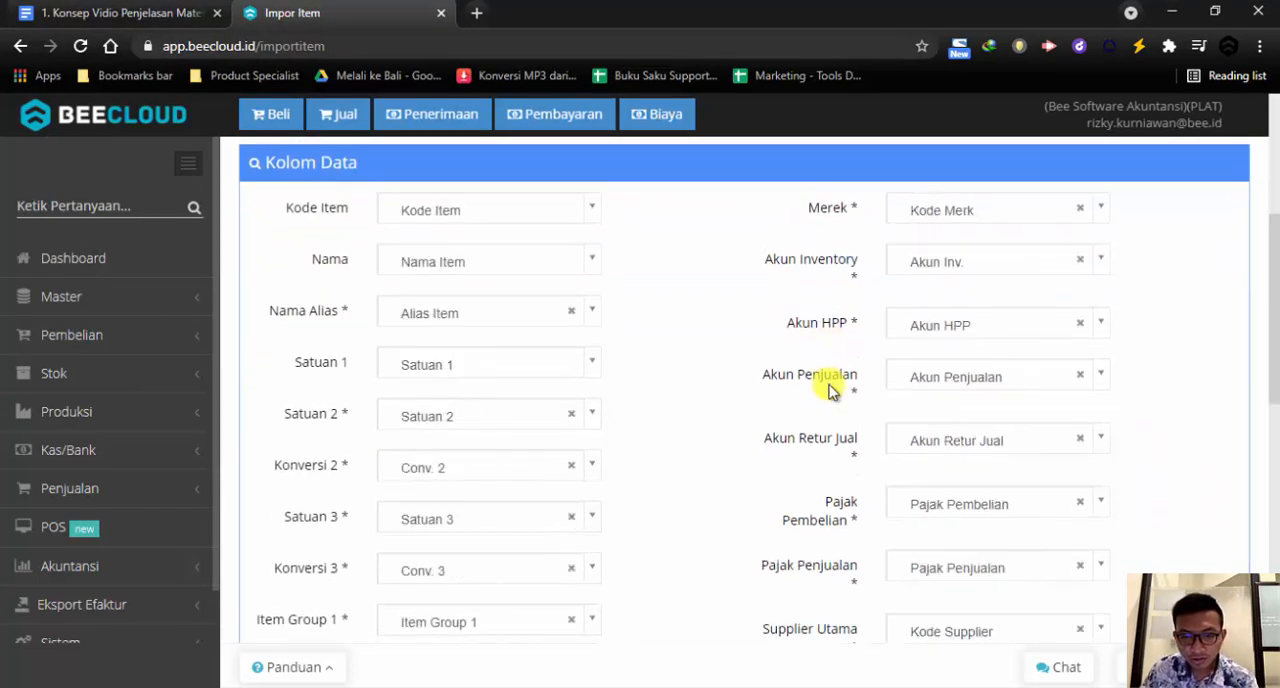
scroll(520, 325, down, 3)
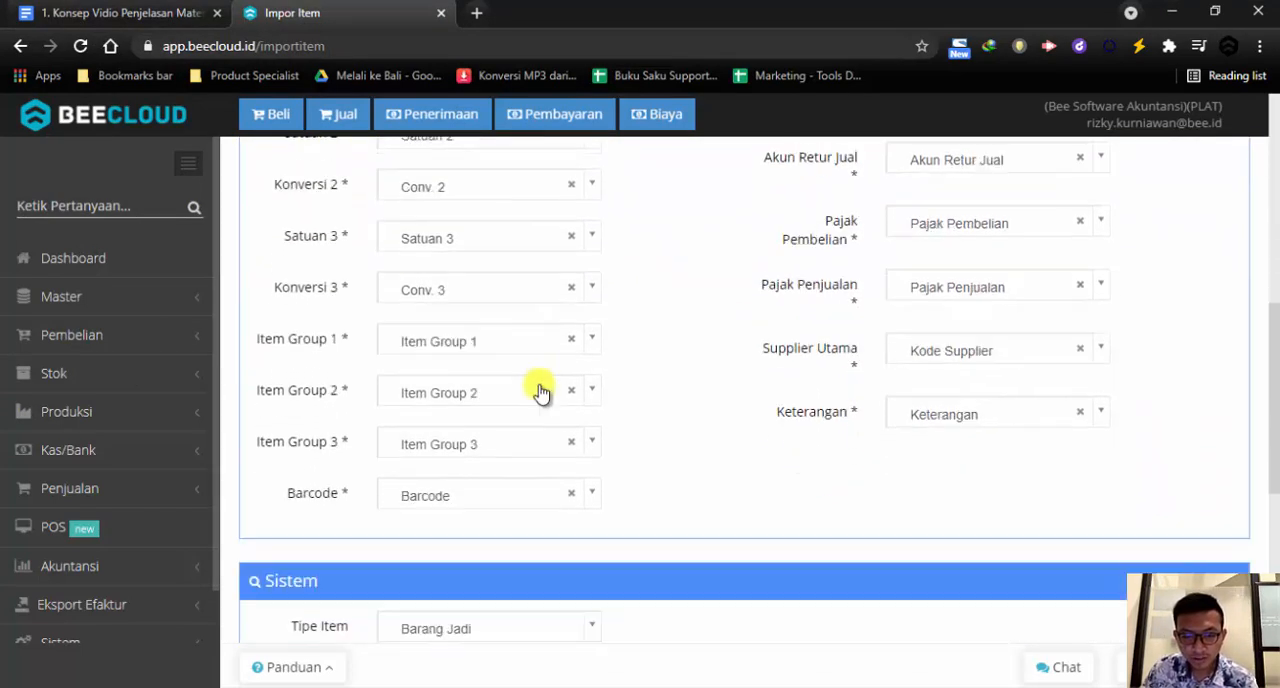
Clear the column mappings for Nama Alias, Satuan 2, Konversi 2 and Satuan 3
scroll(540, 390, up, 4)
click(571, 407)
click(571, 508)
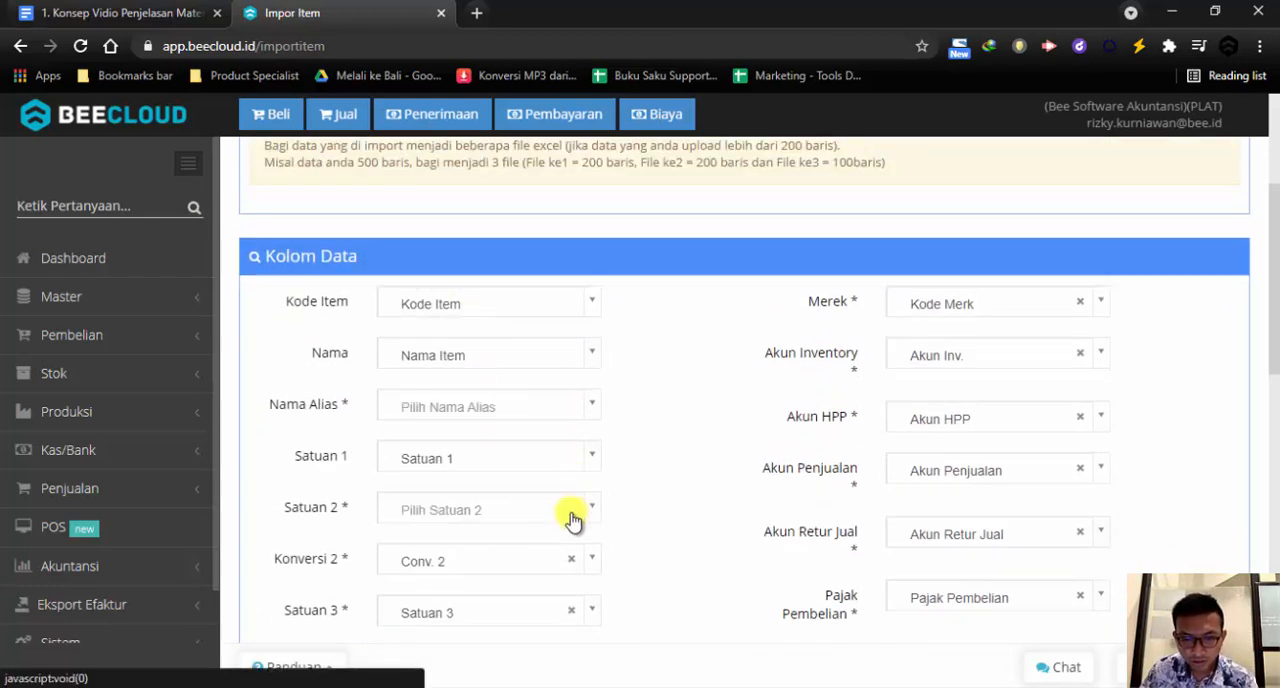
scroll(571, 513, down, 1)
click(571, 465)
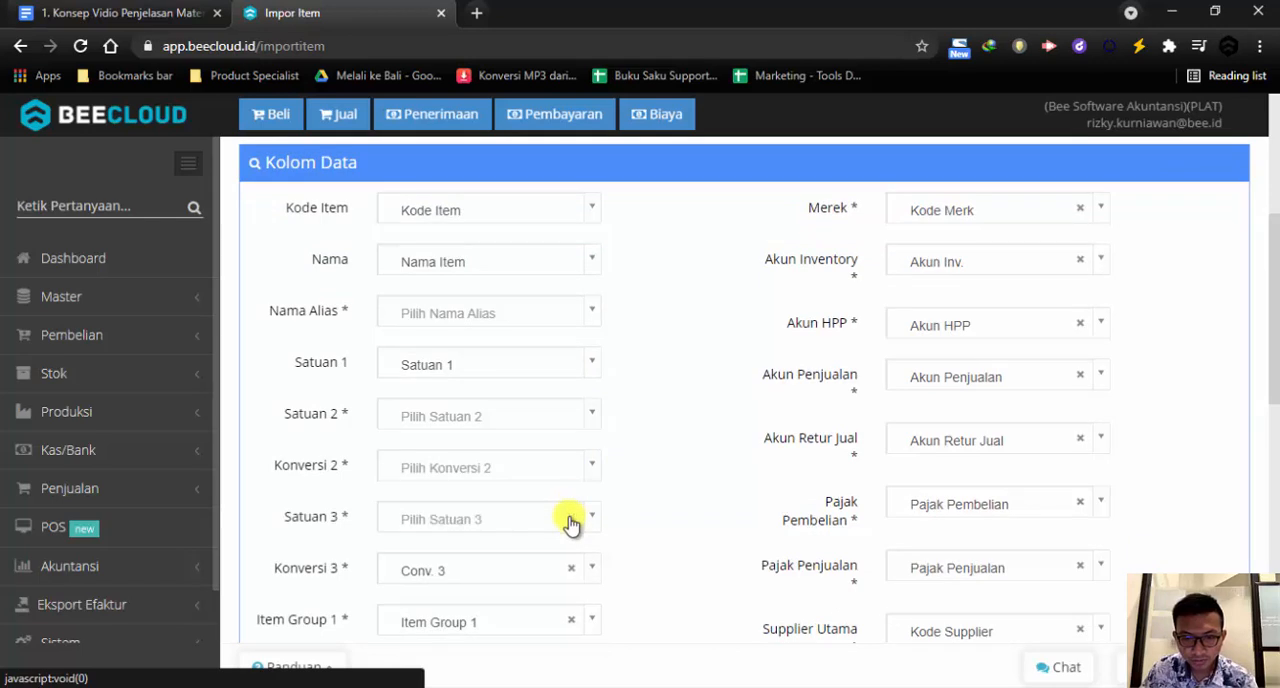
click(571, 519)
Clear the column mappings for Keterangan, Supplier Utama, Pajak Penjualan, Pajak Pembelian, Akun Retur Jual and Akun Penjualan
scroll(573, 508, down, 2)
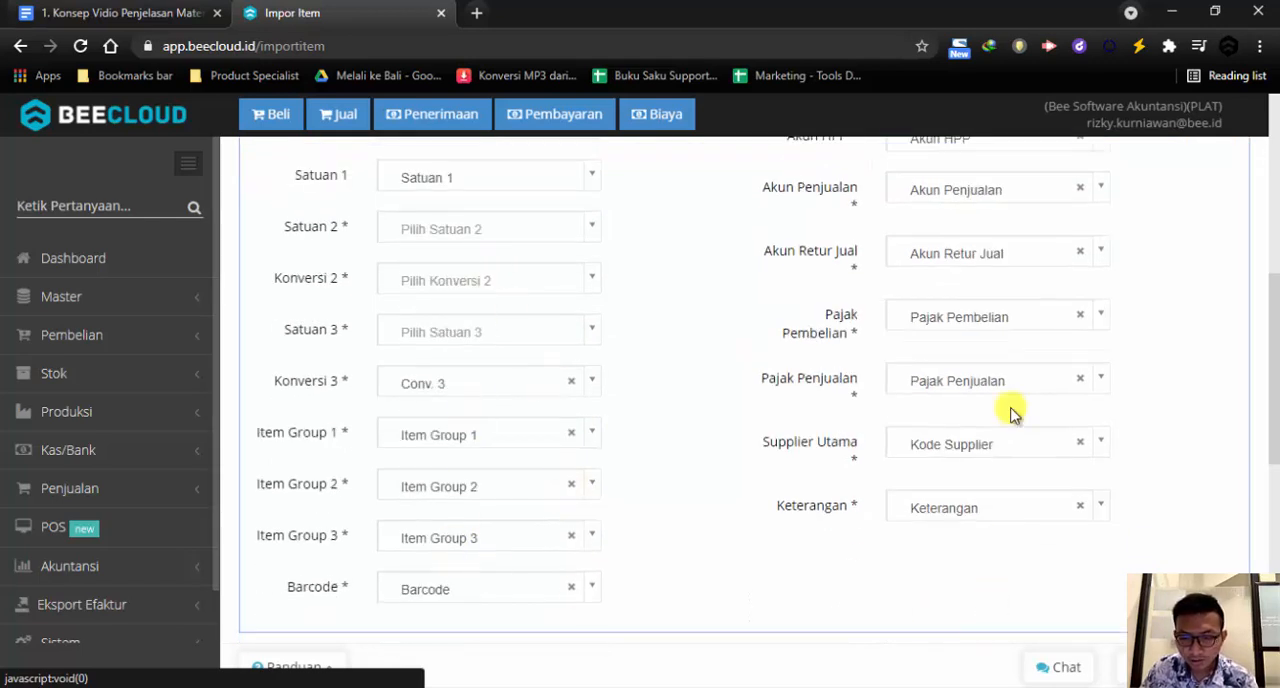
scroll(977, 291, up, 2)
scroll(988, 529, down, 1)
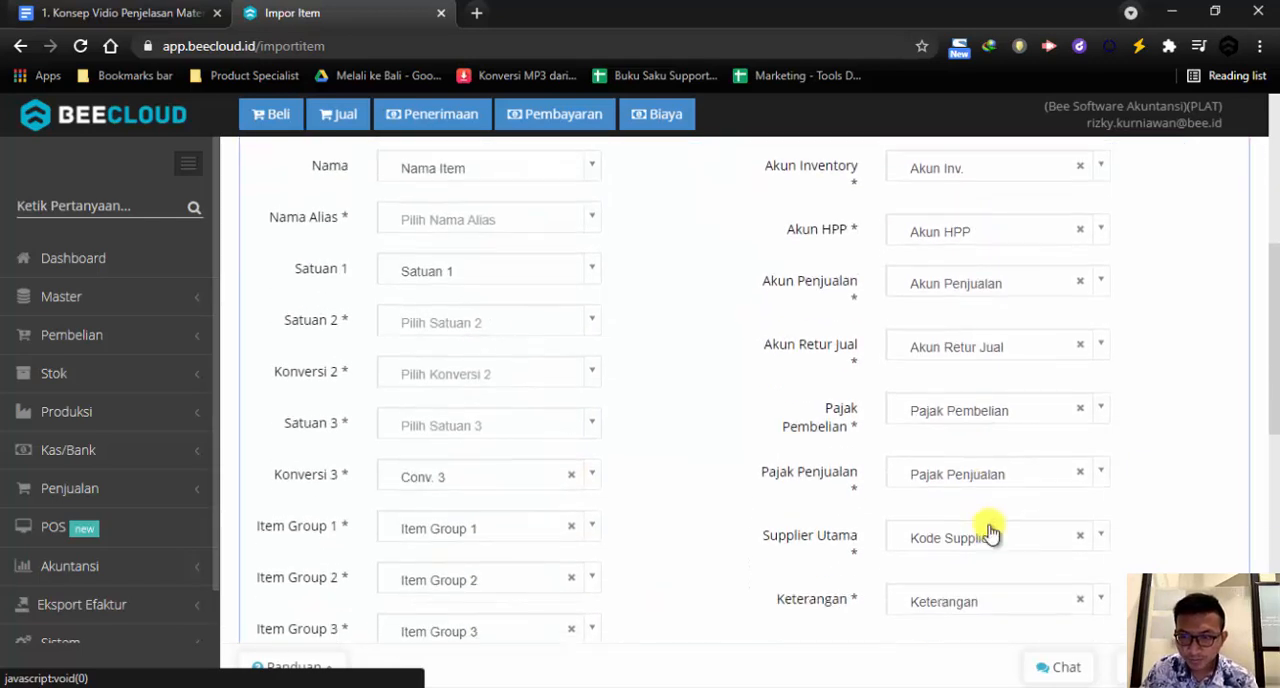
click(1080, 598)
click(1080, 535)
click(1079, 473)
click(1080, 408)
click(1080, 347)
click(1080, 281)
Clear the column mappings for Akun HPP, Akun Inventory and Merek
scroll(1065, 360, up, 1)
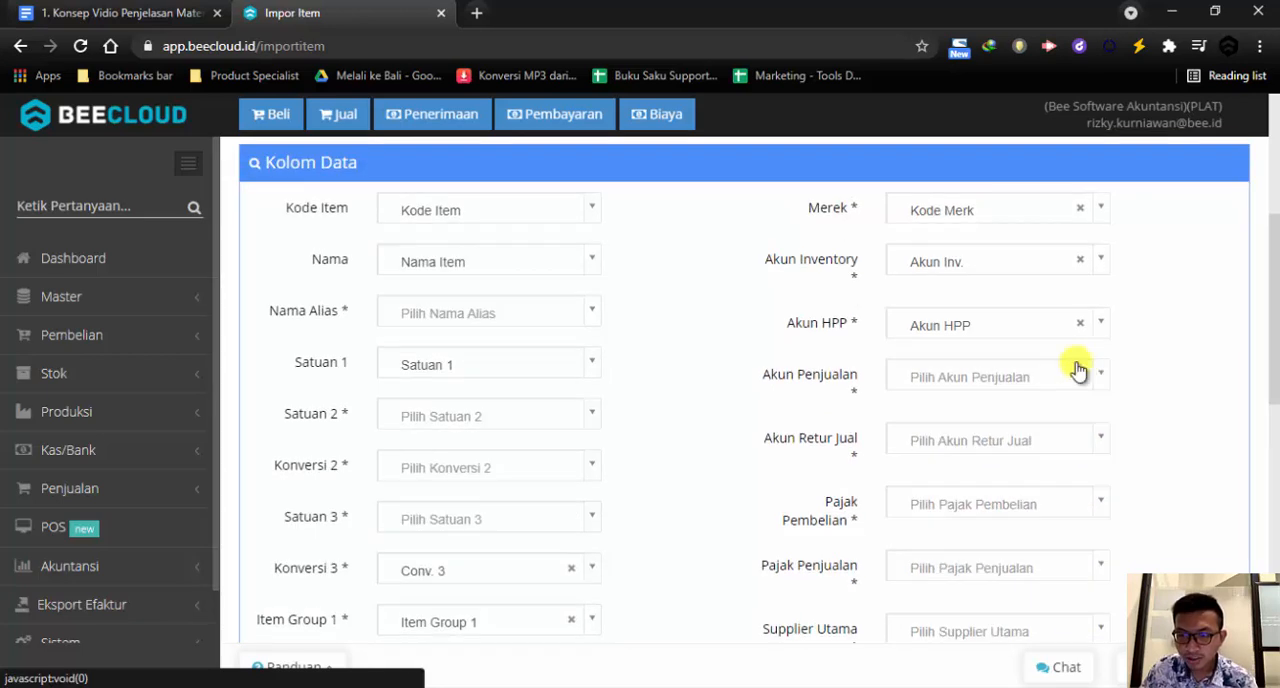
click(1080, 326)
click(1078, 264)
click(1080, 208)
Clear the column mappings for Item Group 2, Item Group 3 and Konversi 3
scroll(609, 383, down, 2)
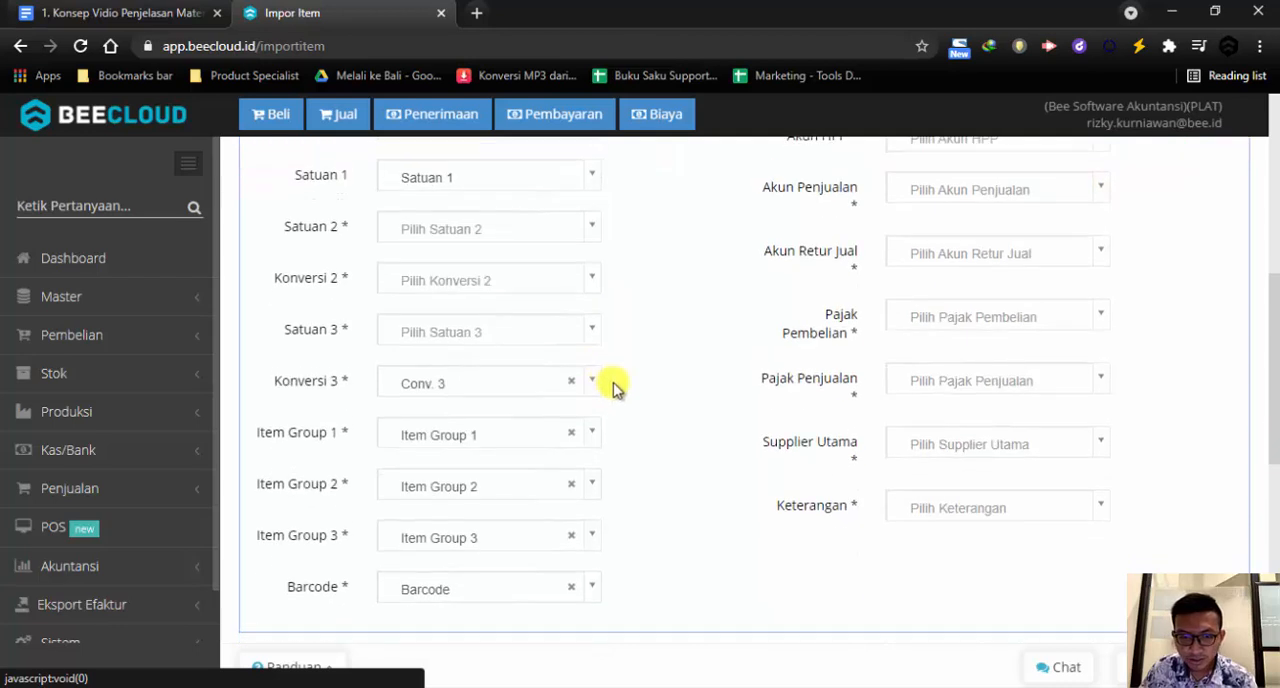
click(572, 484)
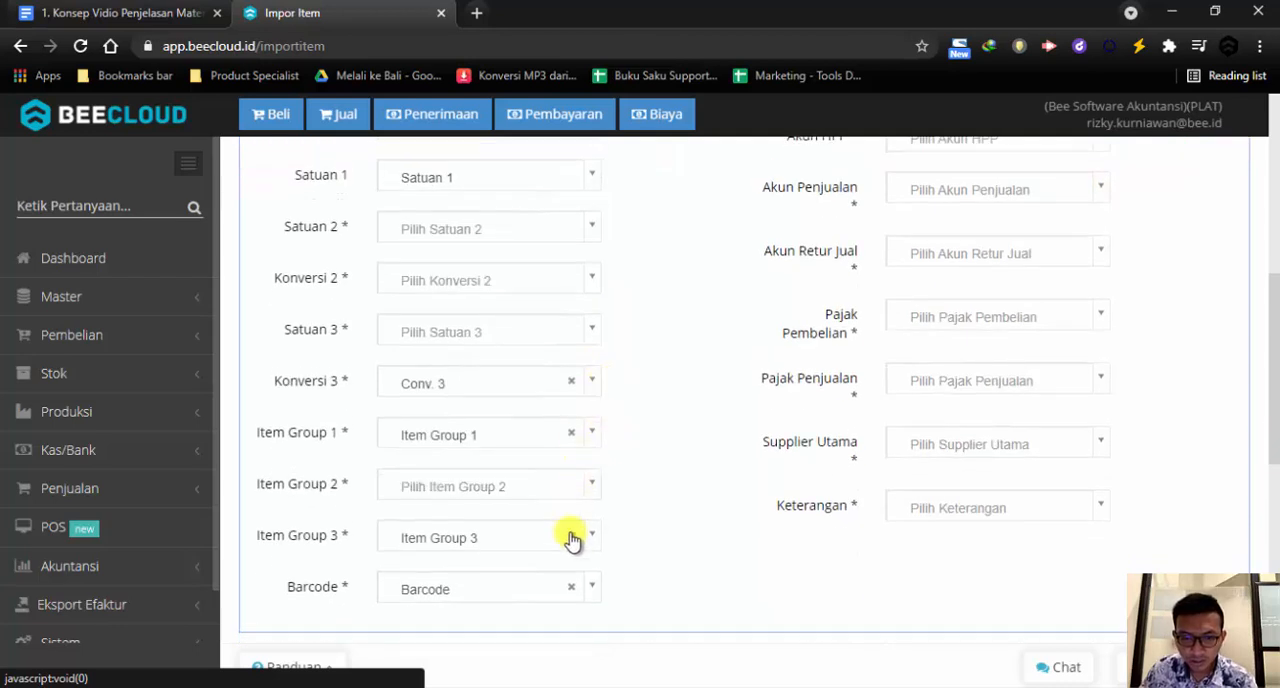
click(571, 535)
scroll(550, 500, up, 2)
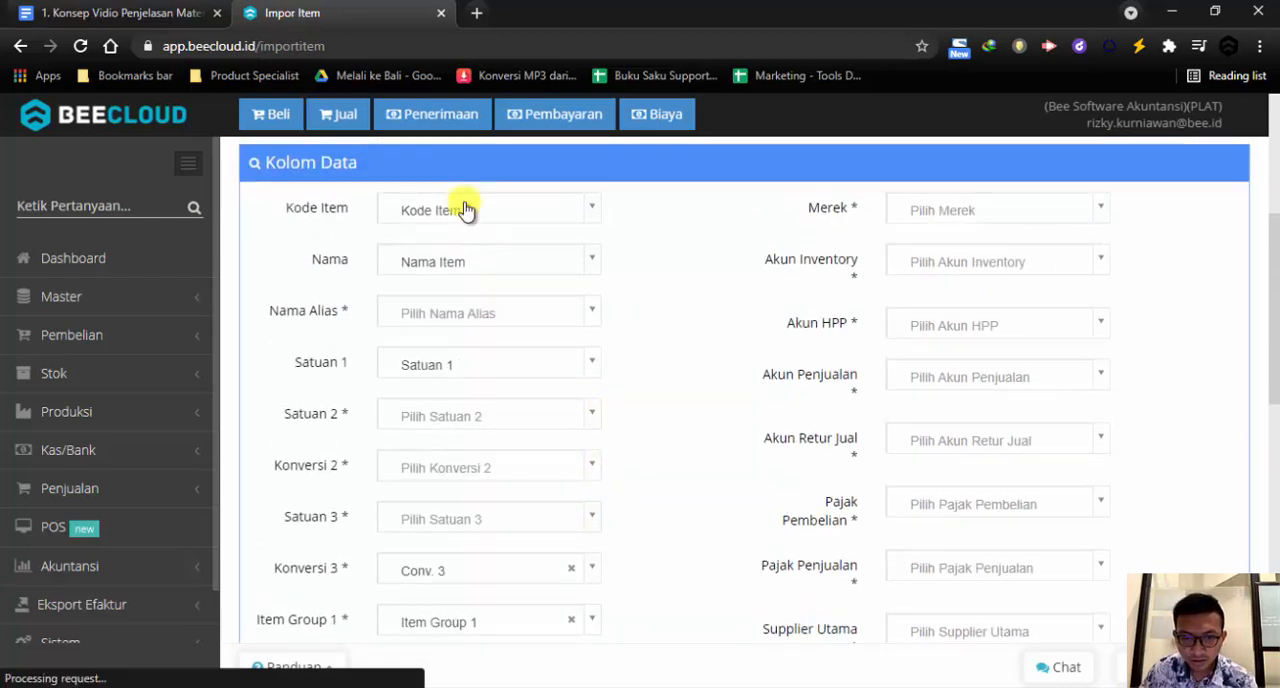
scroll(485, 385, down, 2)
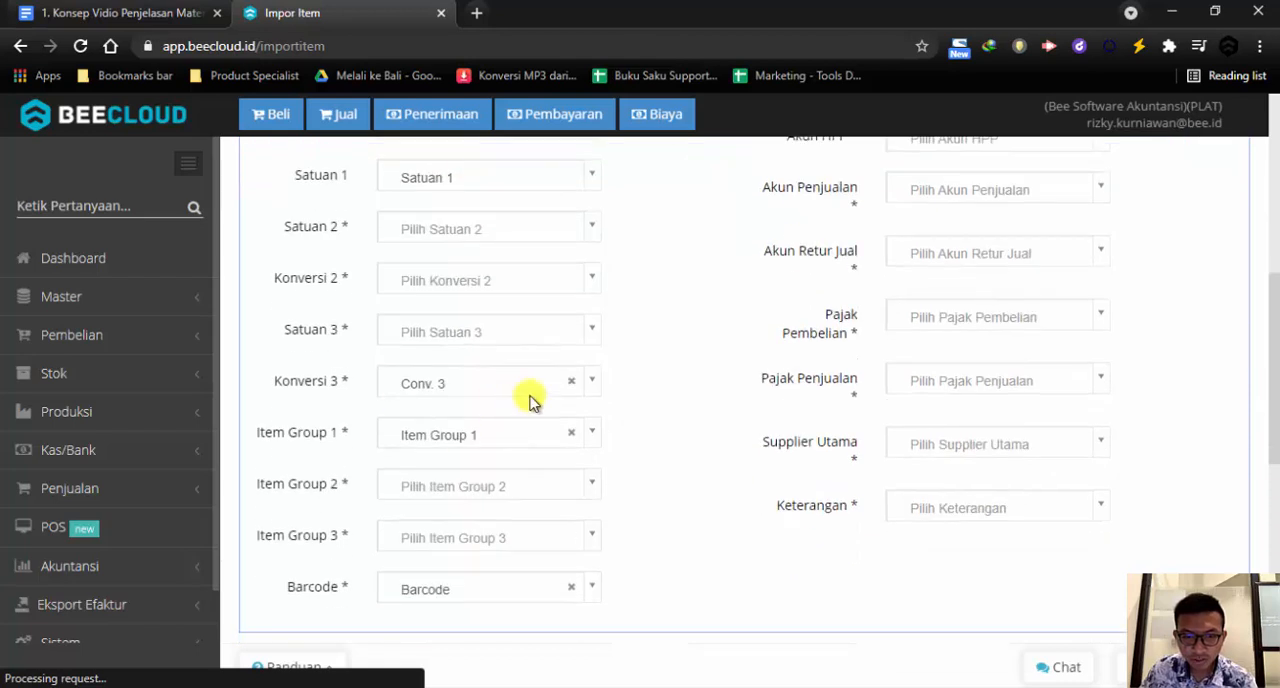
click(571, 381)
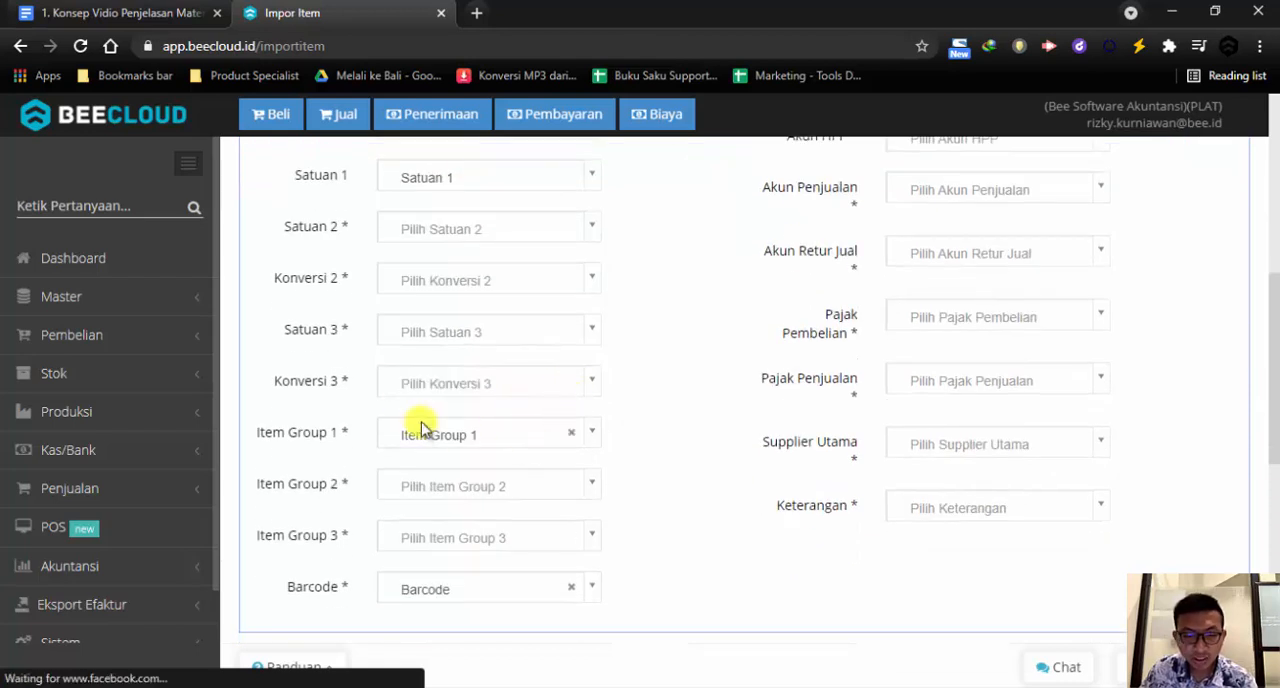
Look through the available item types and choose Barang Jadi as the Tipe Item for the import
scroll(595, 460, down, 2)
scroll(745, 445, up, 2)
scroll(762, 462, up, 2)
scroll(766, 478, down, 5)
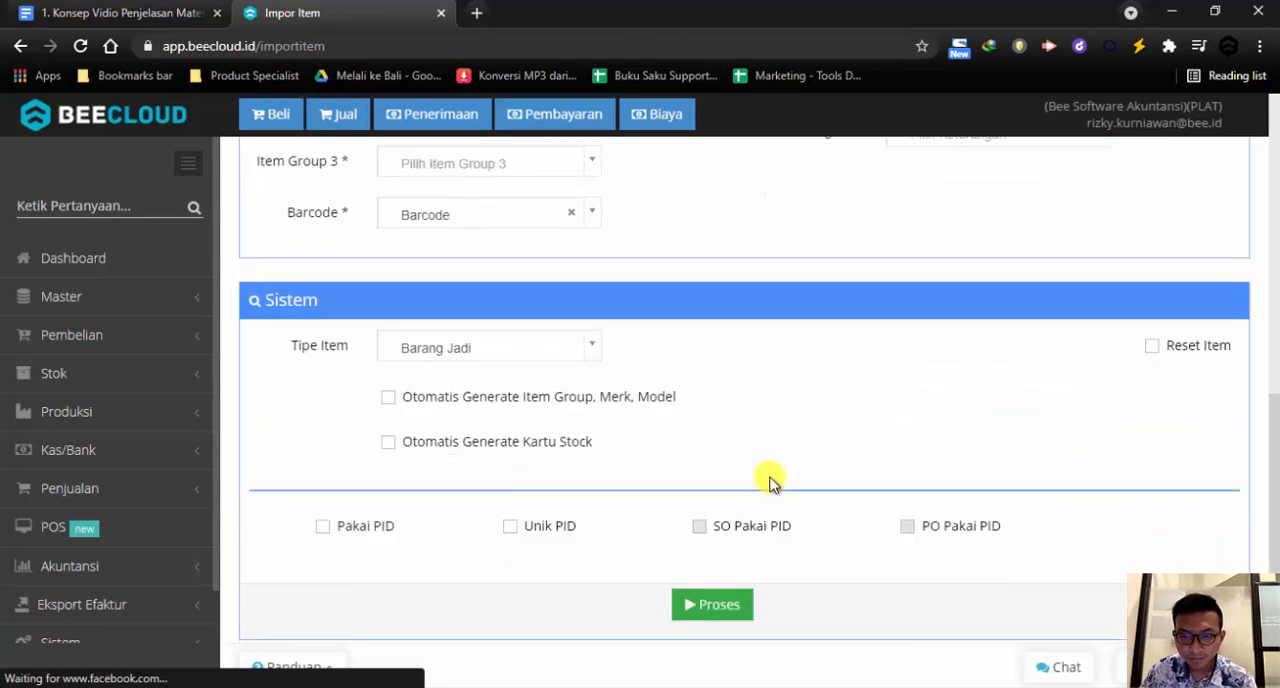
click(473, 357)
click(434, 412)
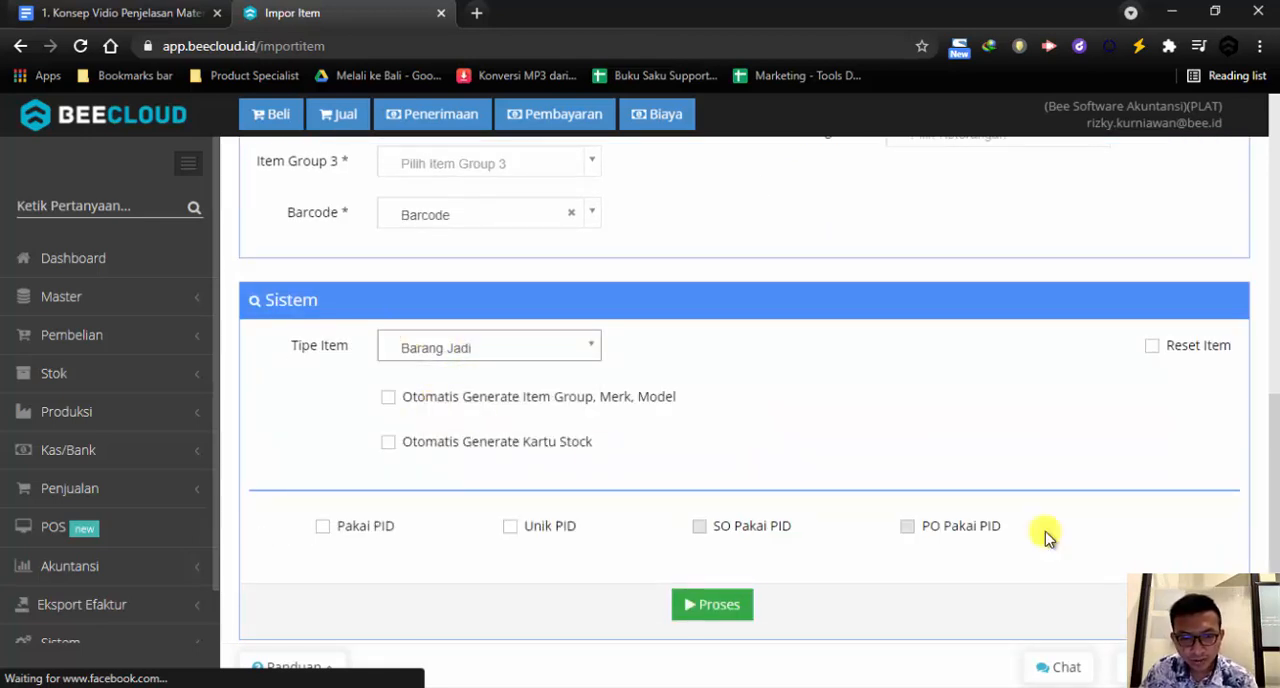
click(573, 349)
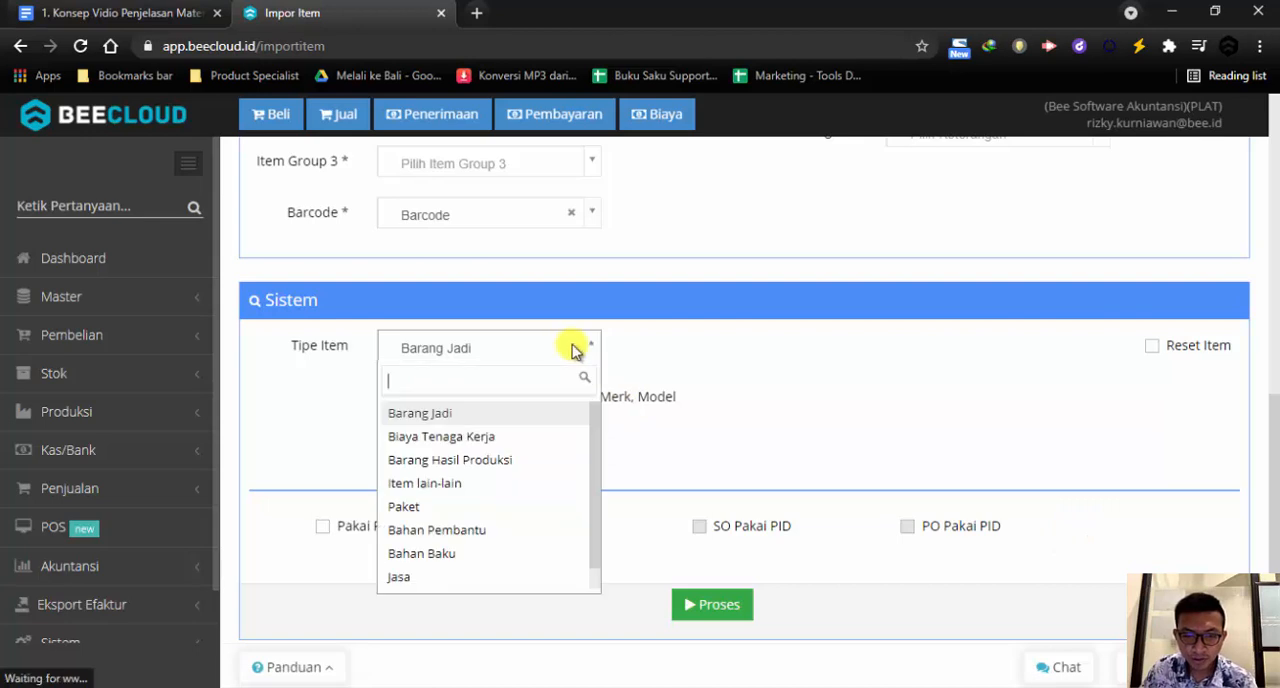
scroll(543, 460, down, 1)
scroll(520, 465, up, 1)
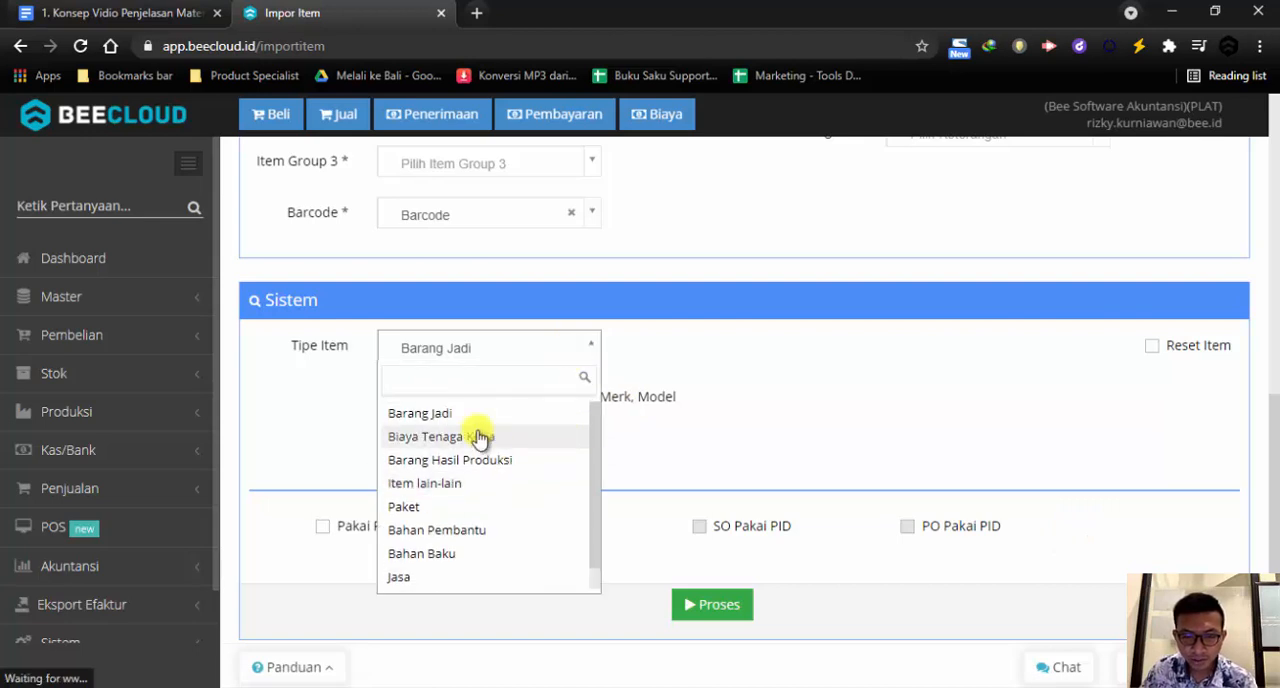
click(462, 413)
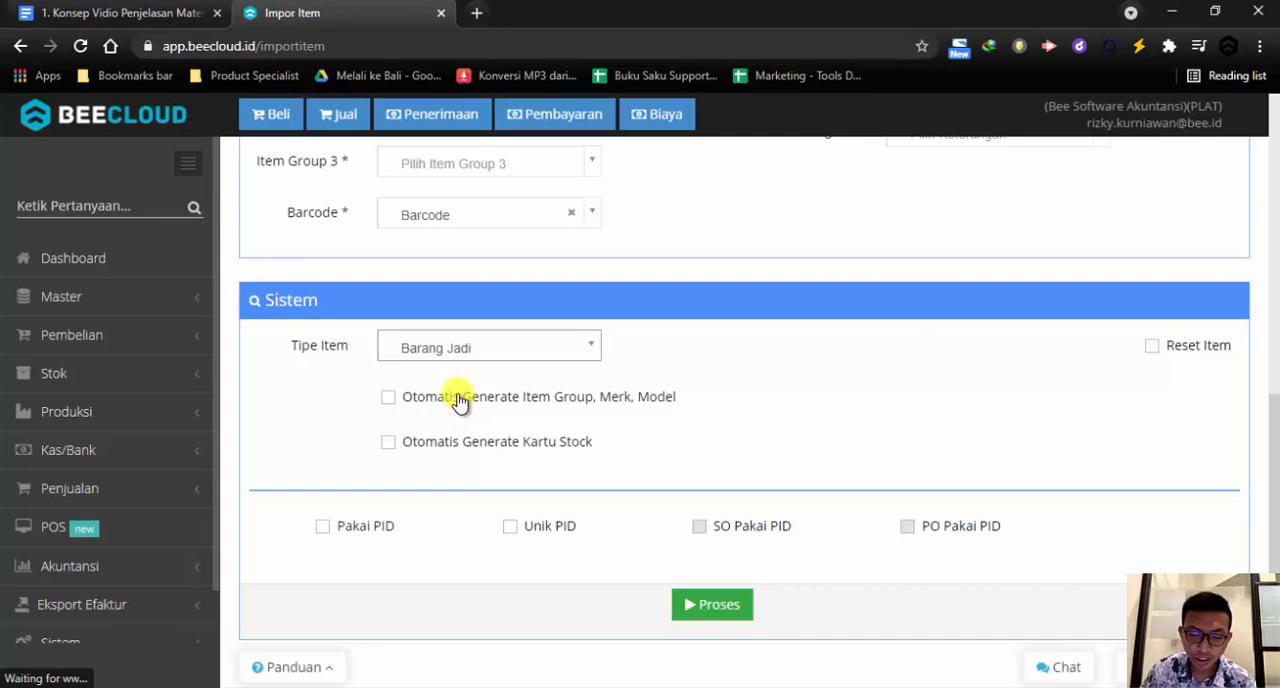
Examine the Otomatis Generate Item Group, Merk, Model option, the Item Group 1 mapping and the Hasil preview rows
click(388, 399)
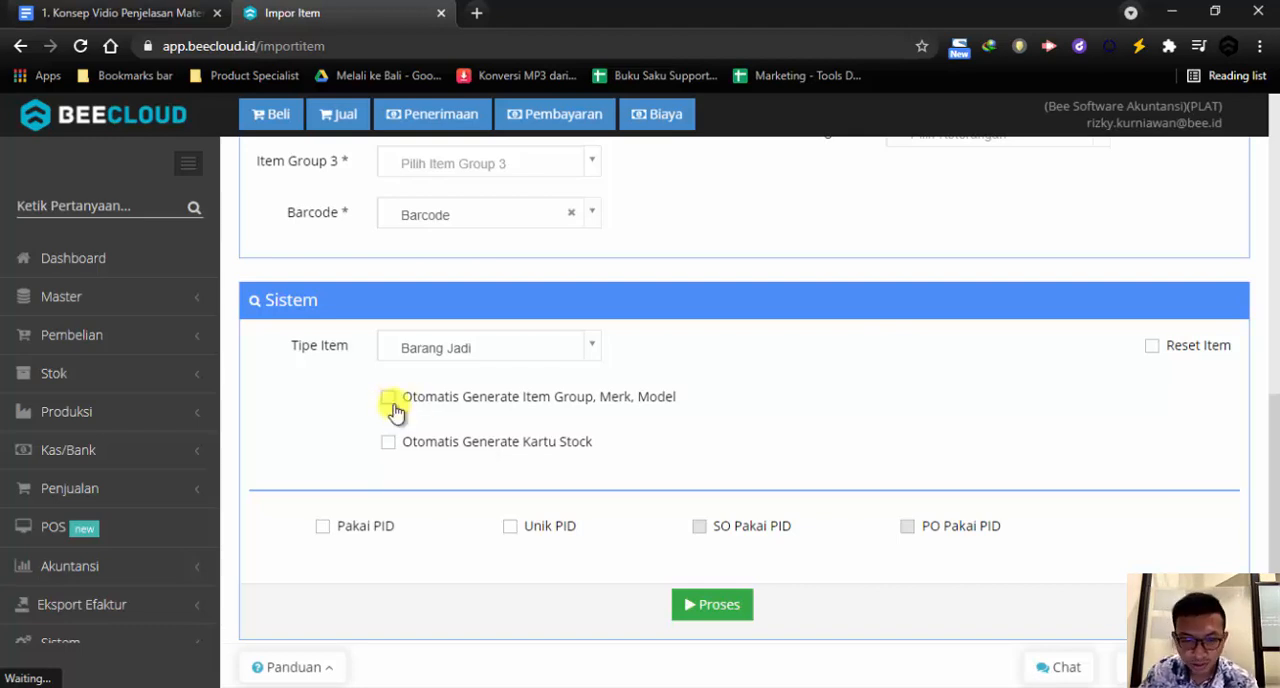
scroll(440, 390, up, 3)
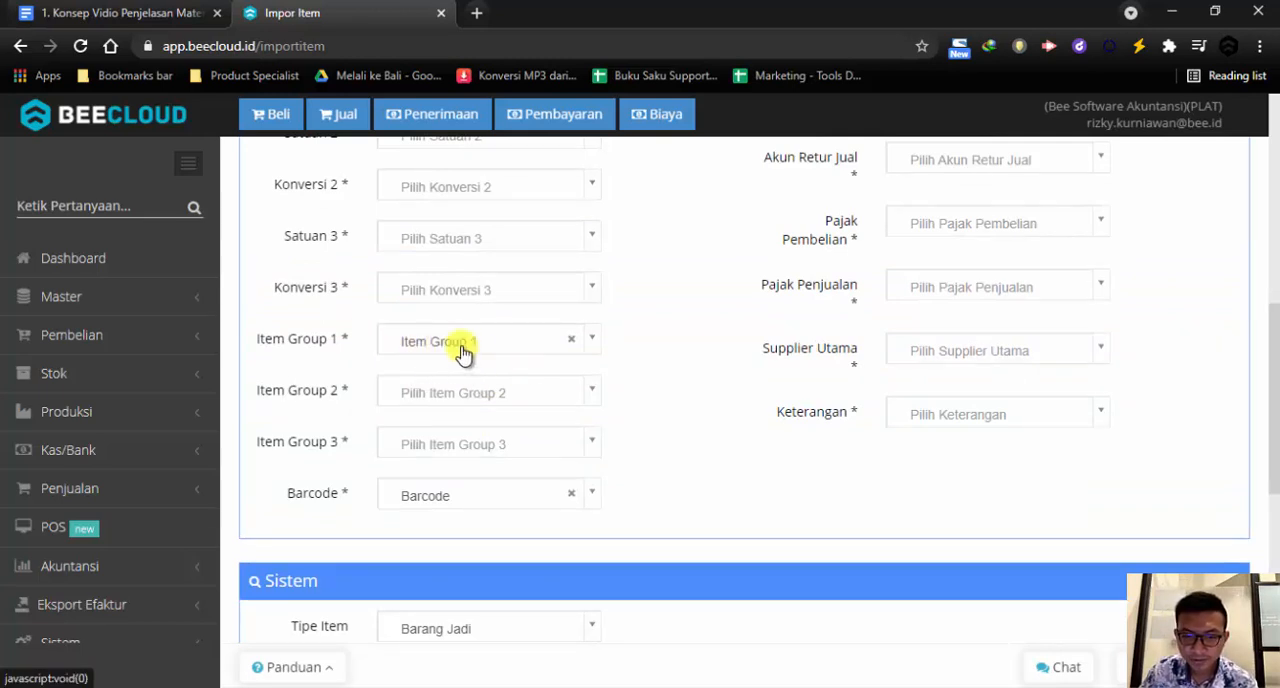
scroll(459, 352, down, 4)
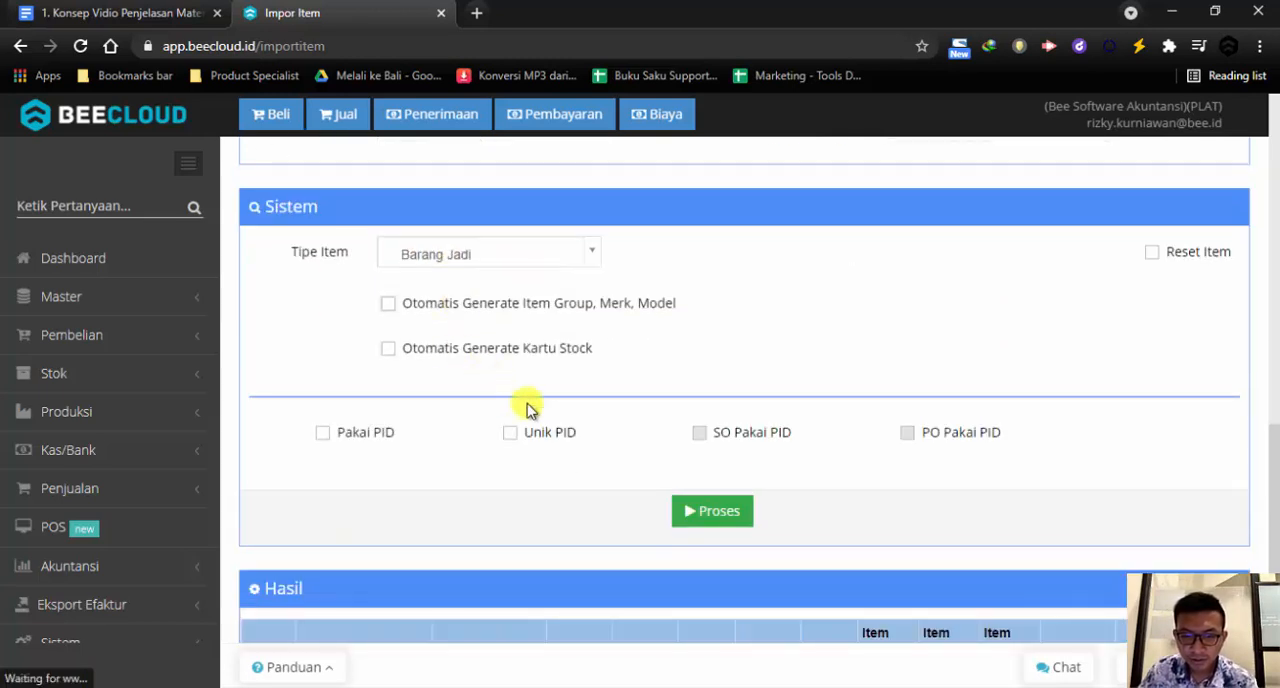
scroll(600, 442, down, 2)
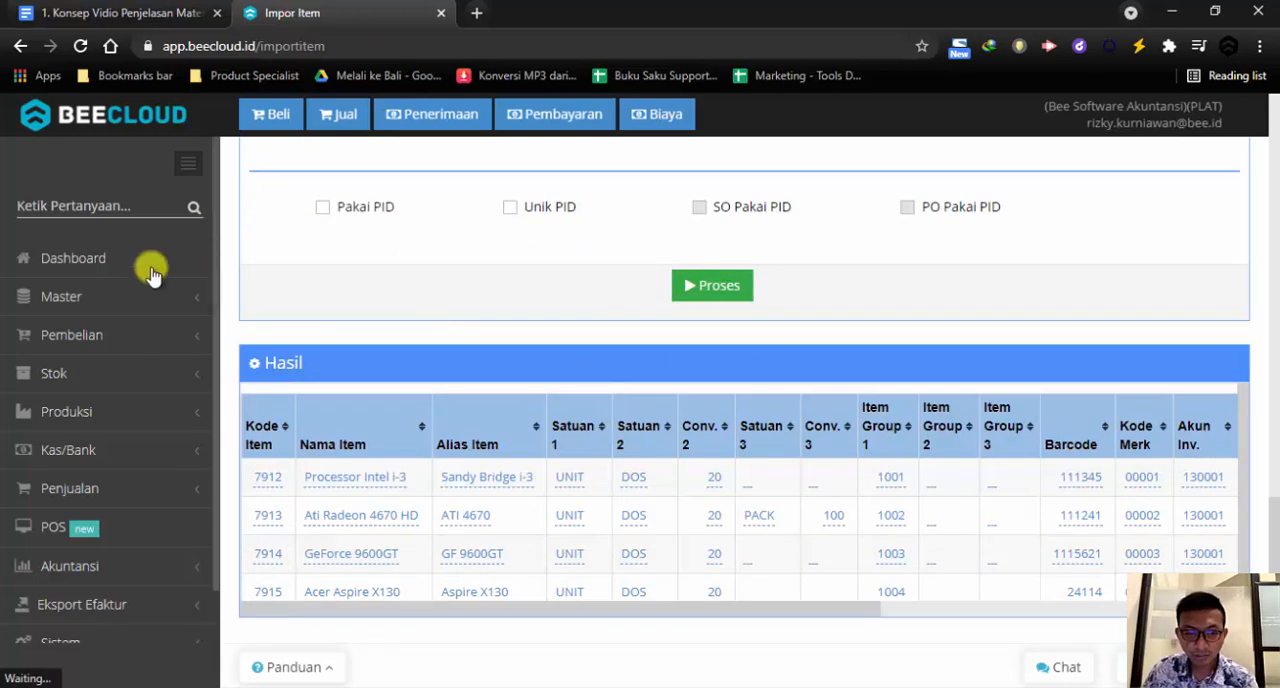
Open the Daftar Item list in the master data
click(120, 297)
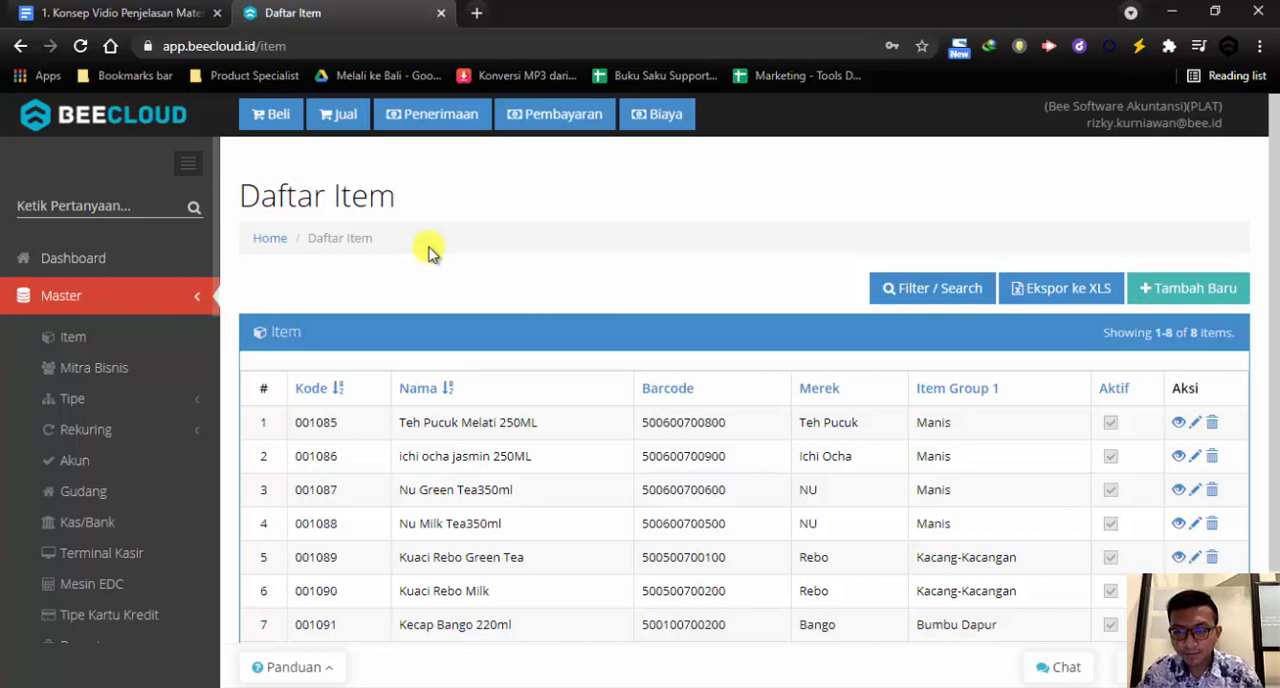
click(310, 0)
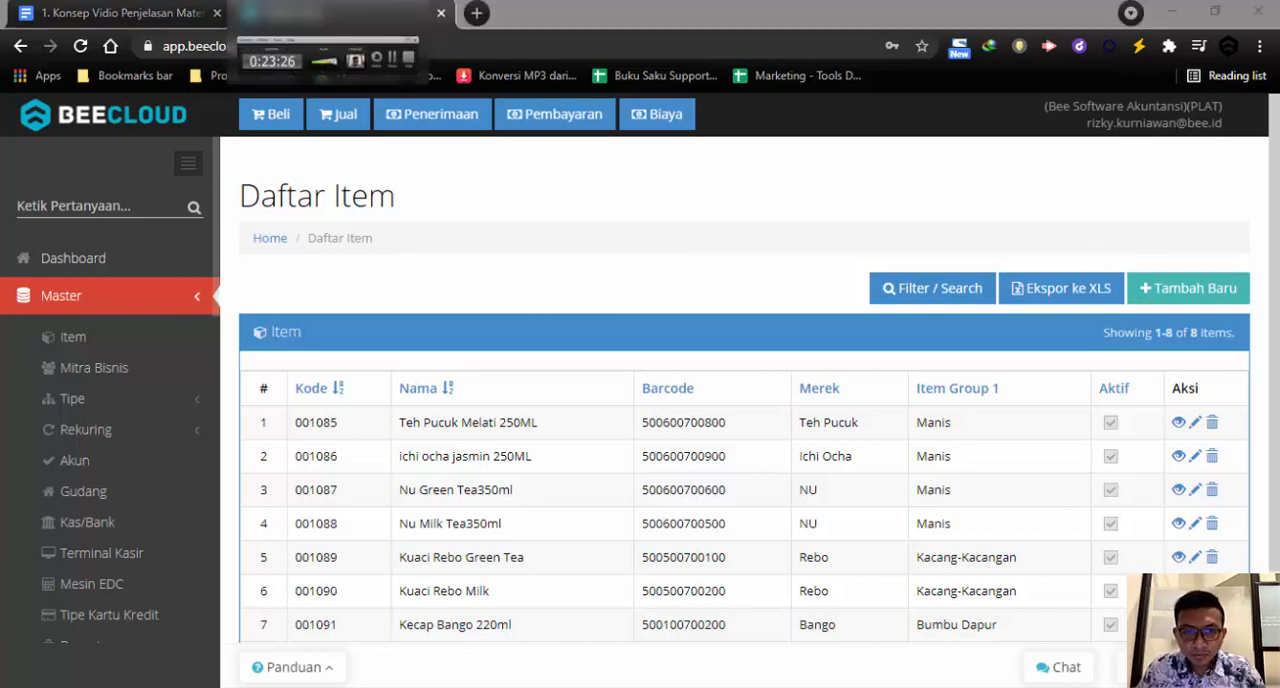